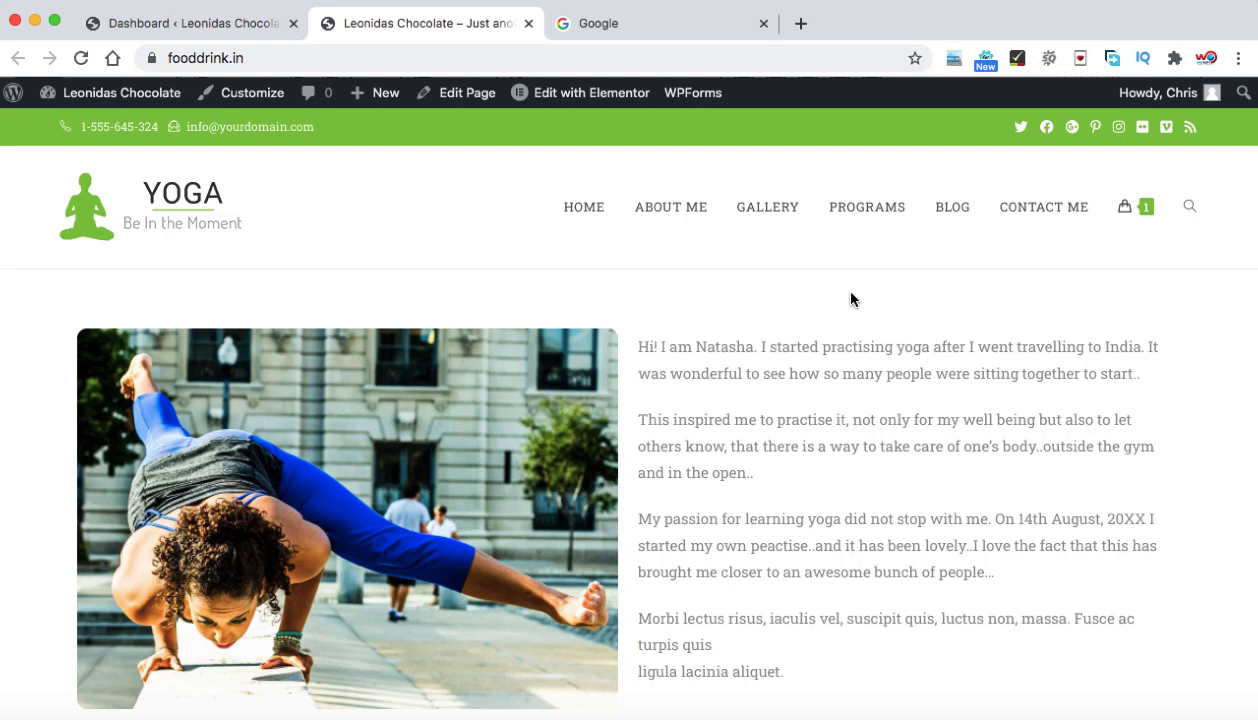
Load mylivechat.com in the spare Google tab and look over the home page
click(650, 24)
click(629, 60)
text(myli)
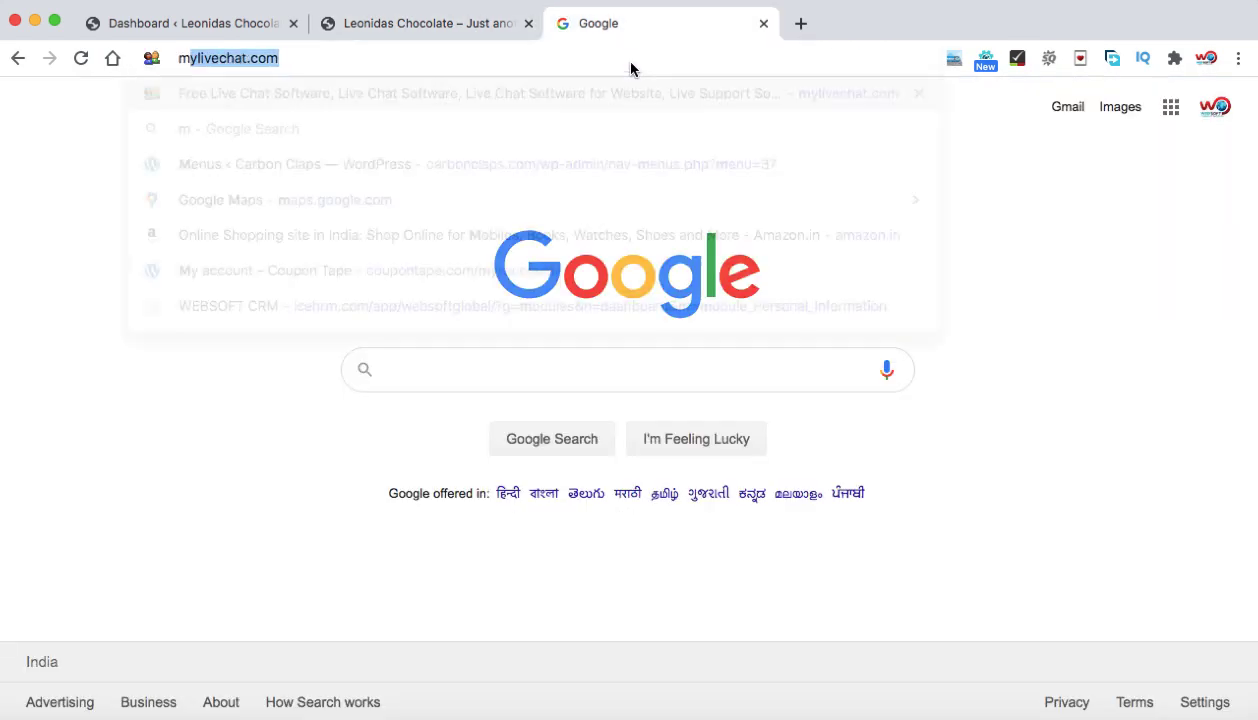
text(vechat.com)
key(Return)
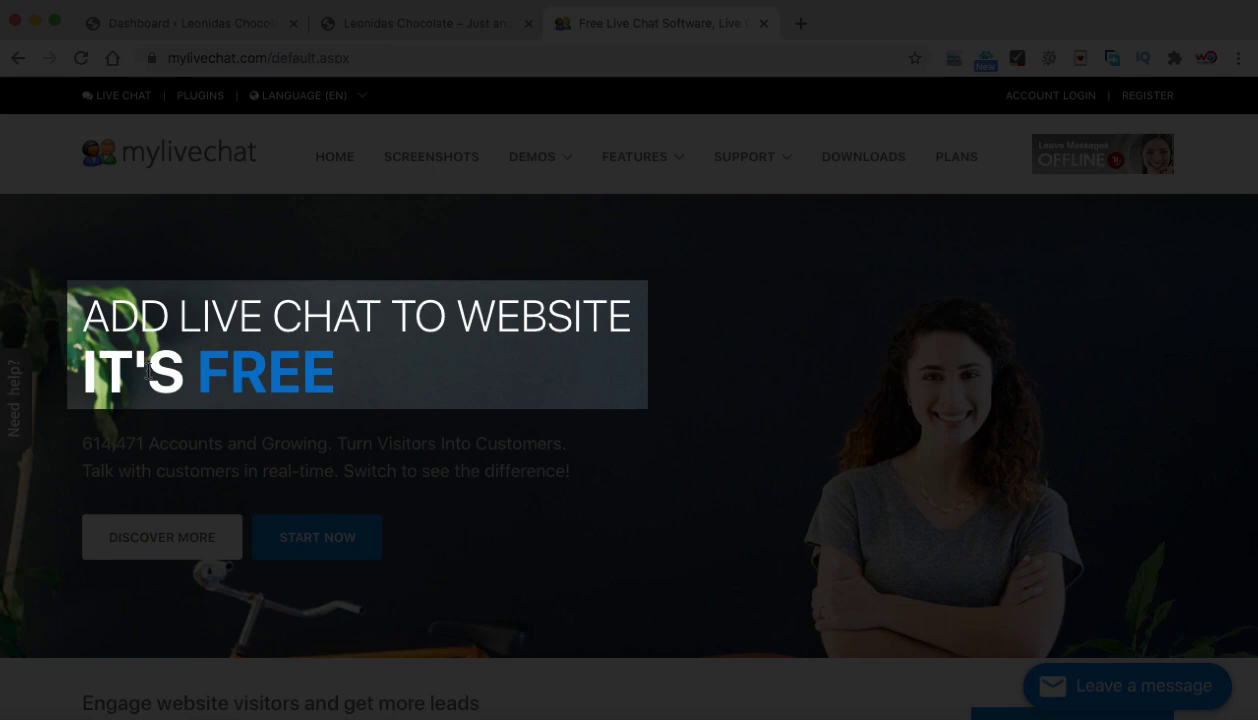
scroll(366, 361, down, 3)
scroll(366, 361, up, 3)
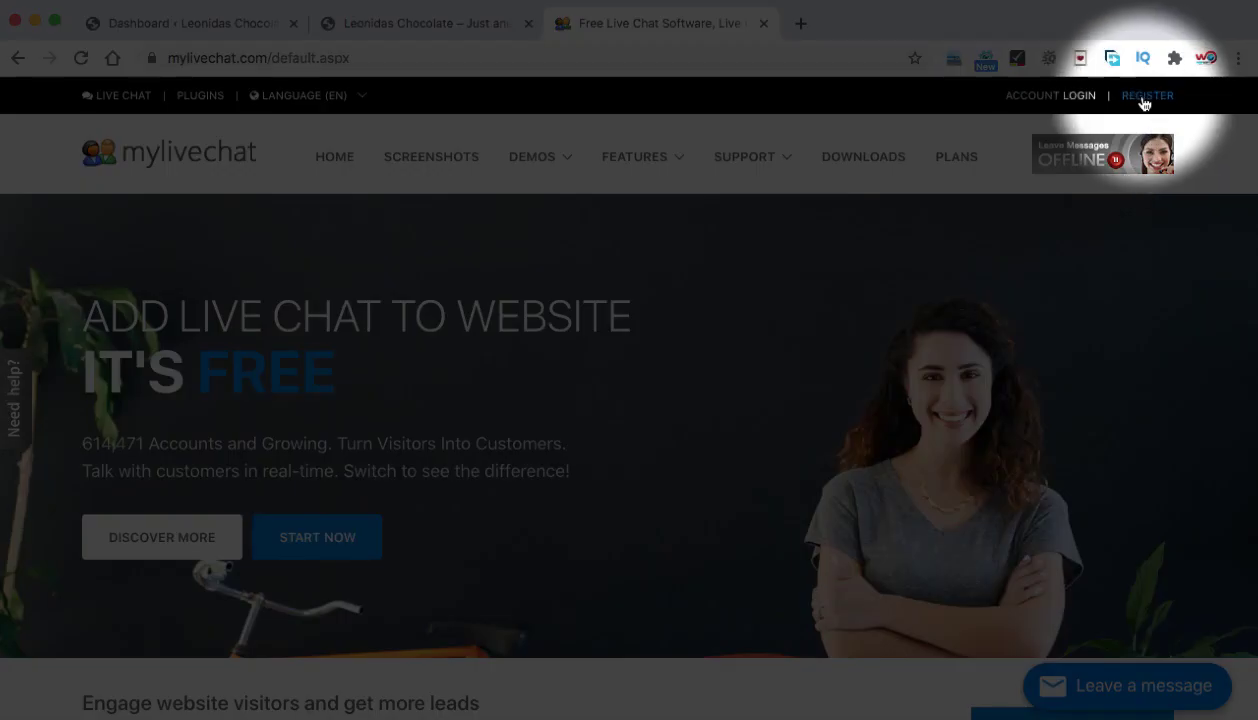
On the registration page, enter the account e-mail address and the password twice
click(1147, 100)
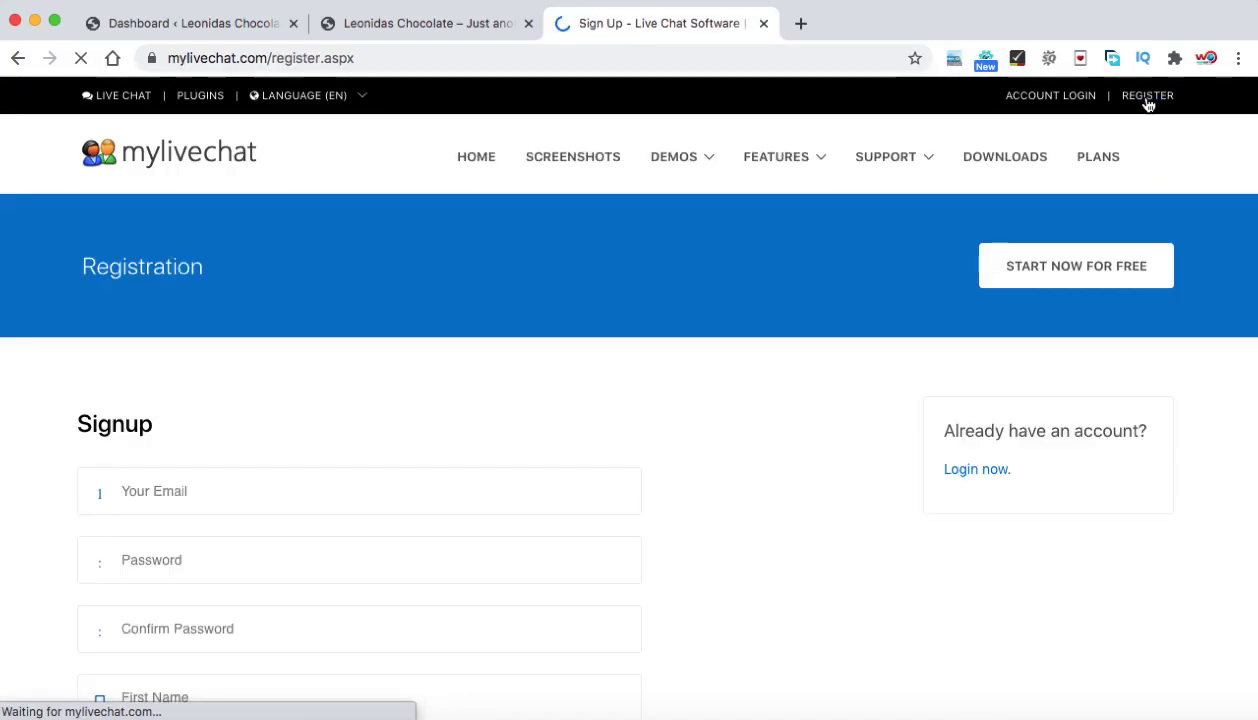
scroll(646, 393, down, 5)
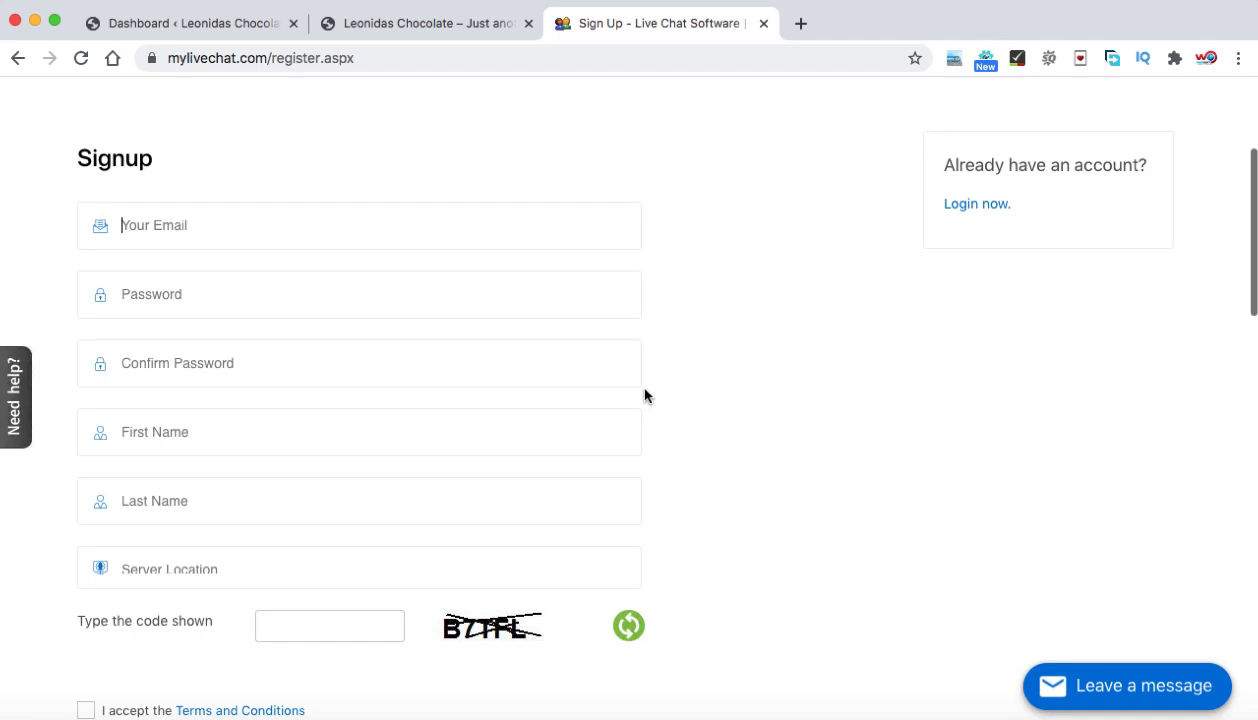
click(300, 231)
key(Tab)
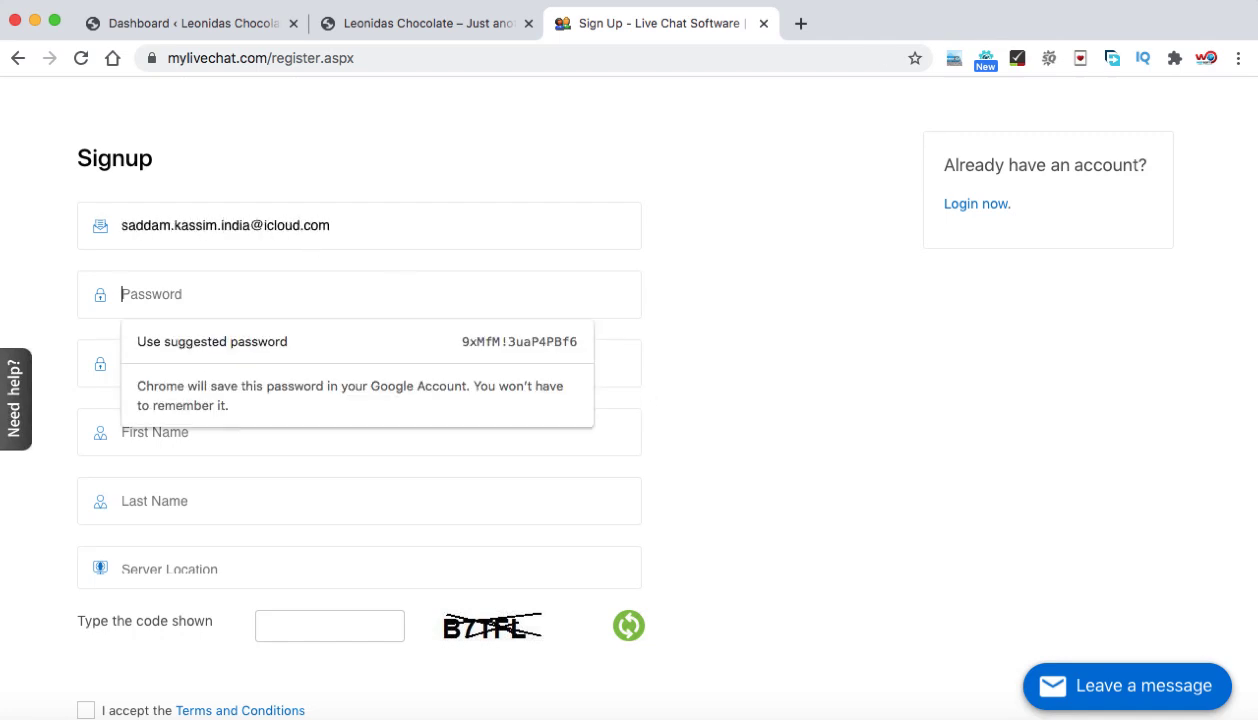
text(**********)
key(Tab)
text(**********)
Fill in first and last name and the verification code, accept the Terms, and sign up
key(Tab)
text(Saddam)
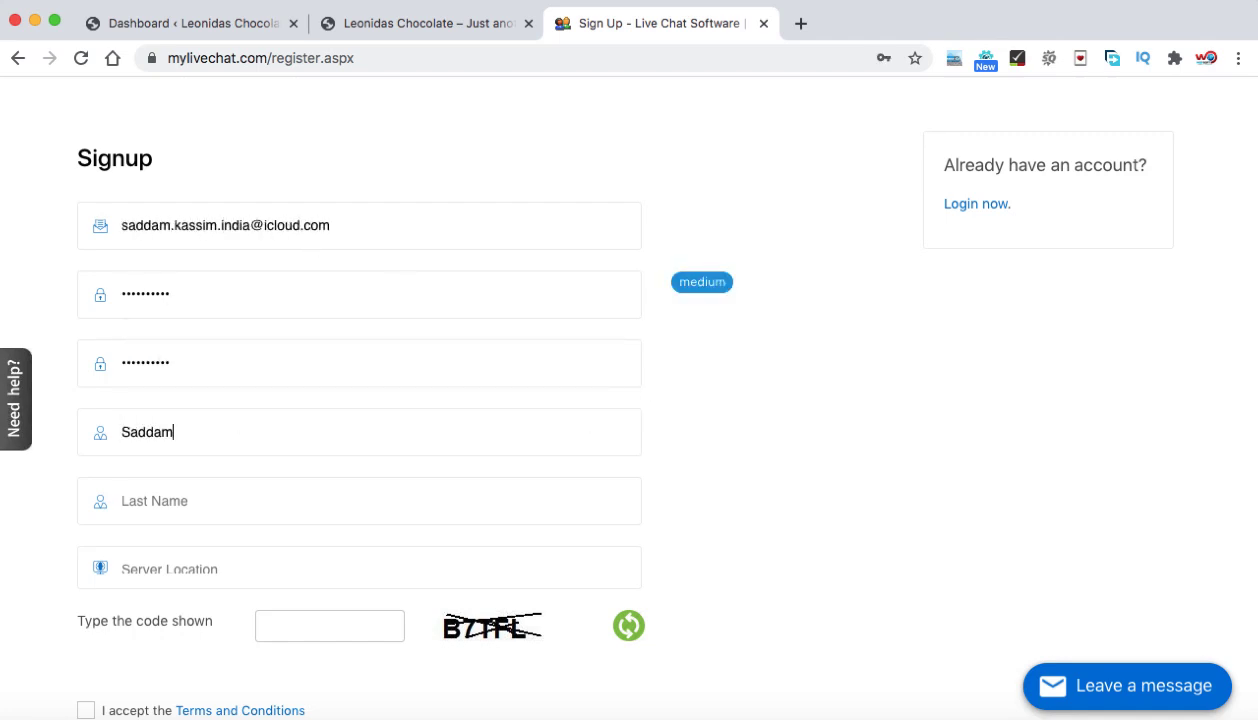
key(Tab)
text(Kassim)
key(Tab)
key(Tab)
text(B7TFL)
scroll(360, 400, down, 1)
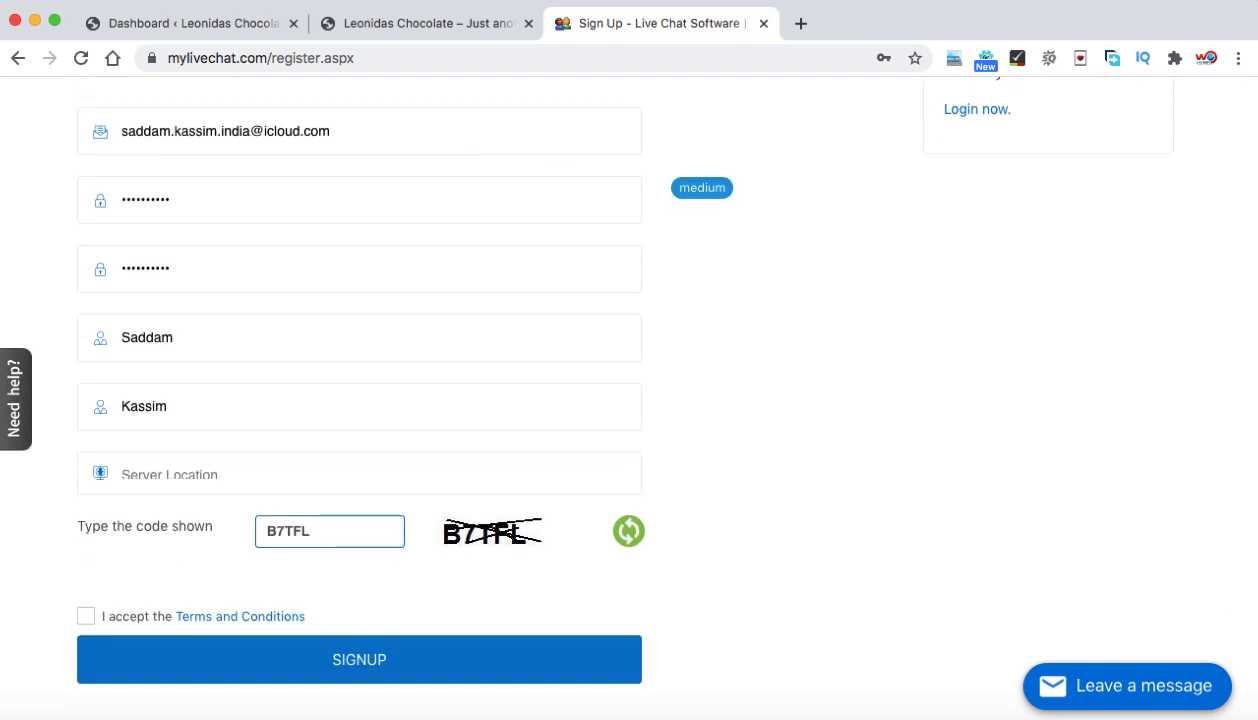
click(86, 617)
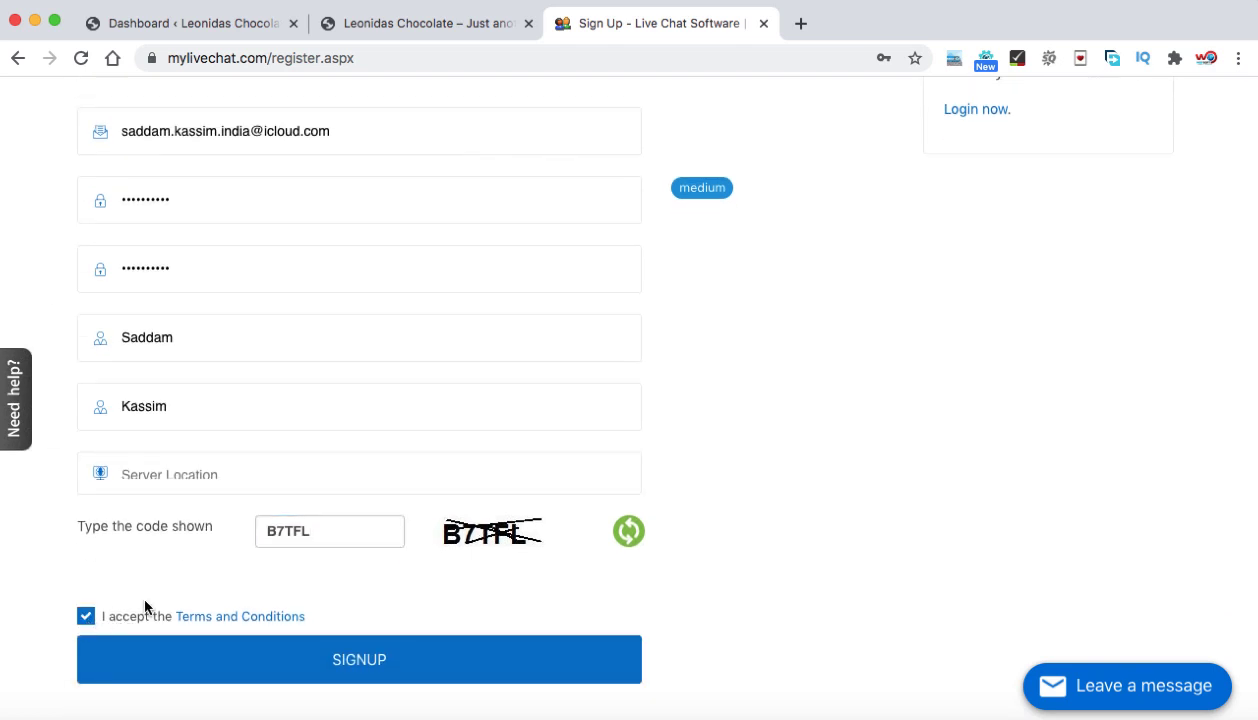
click(352, 668)
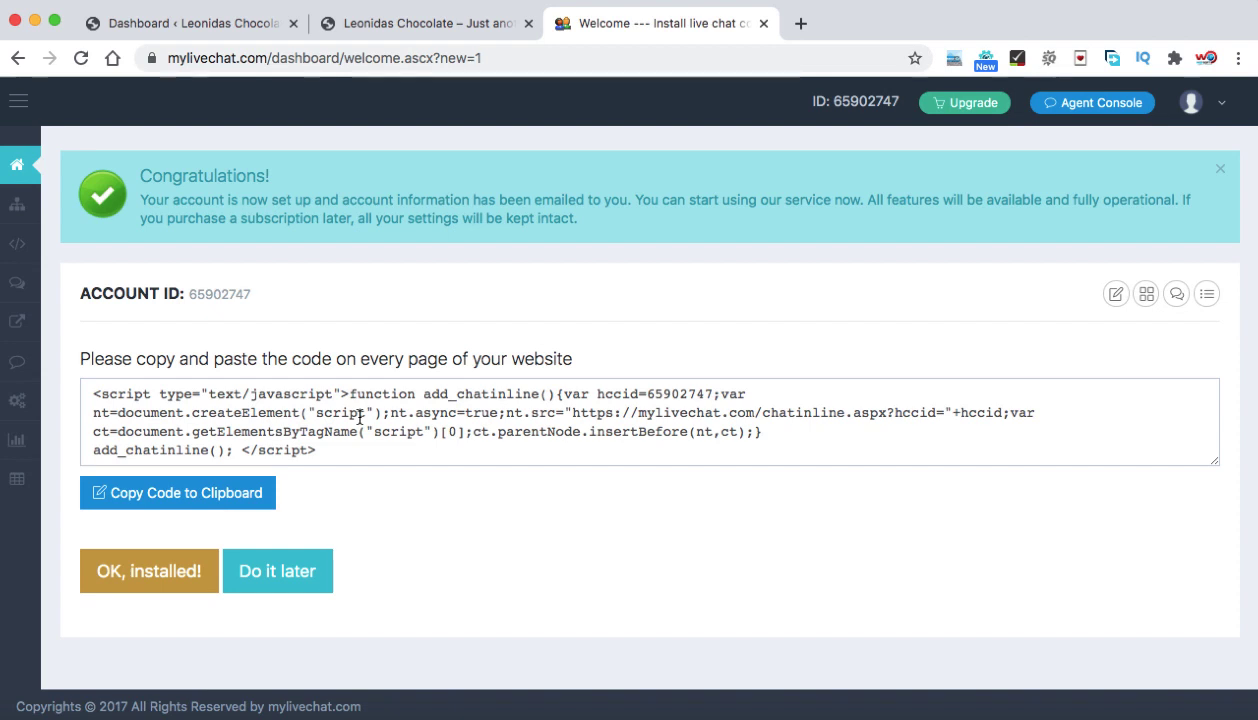
Copy the MyLiveChat install script to the clipboard and return to the WordPress Dashboard tab
click(180, 497)
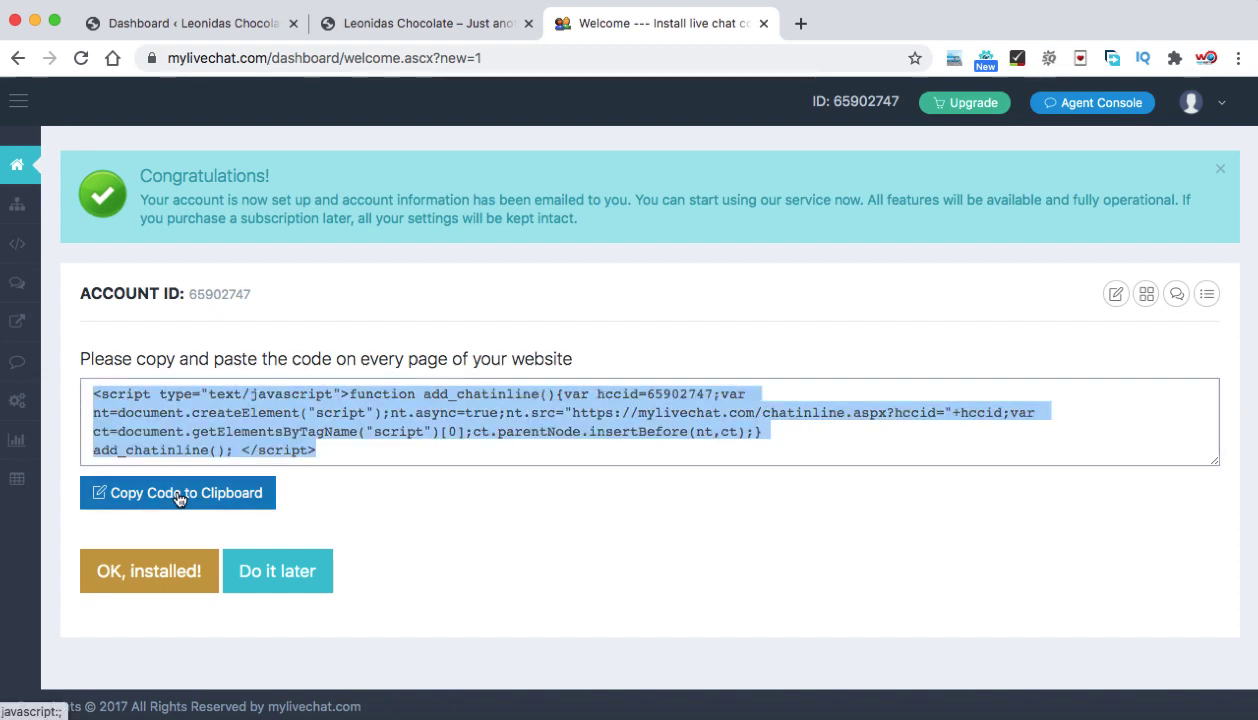
right_click(281, 421)
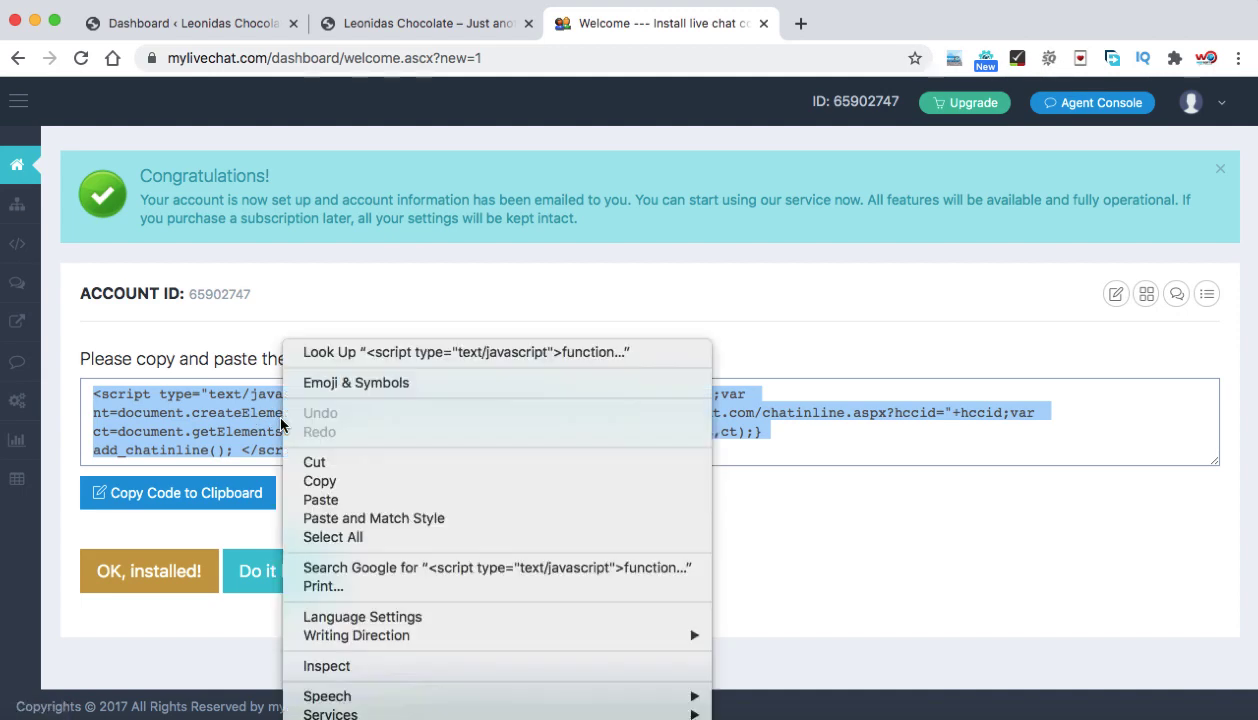
click(325, 483)
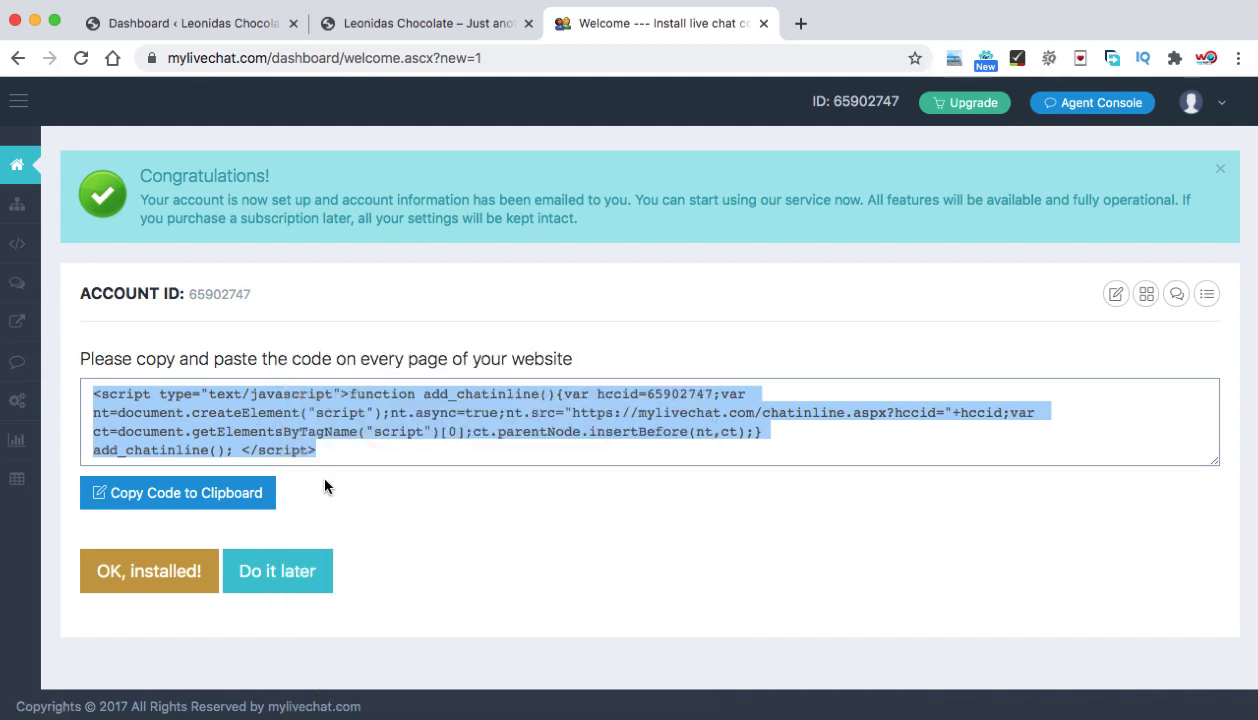
click(190, 33)
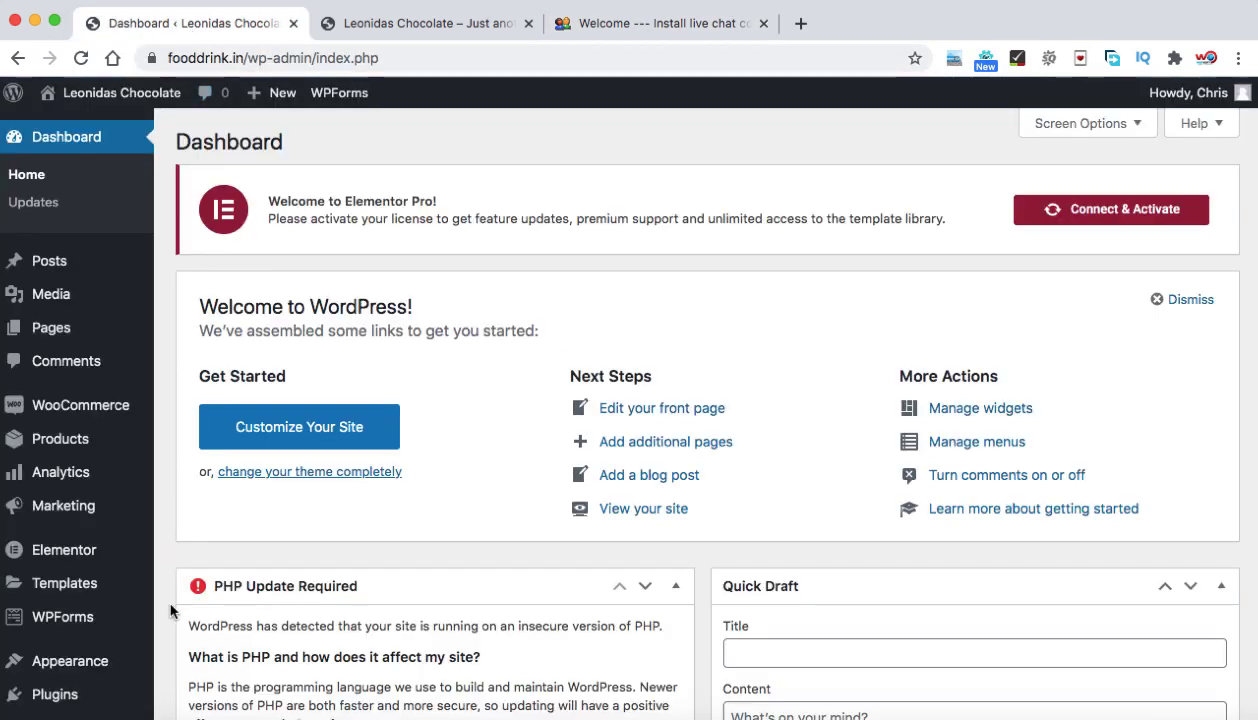
Search plugins for 'css j', then install and activate Simple Custom CSS and JS
mouse_move(84, 694)
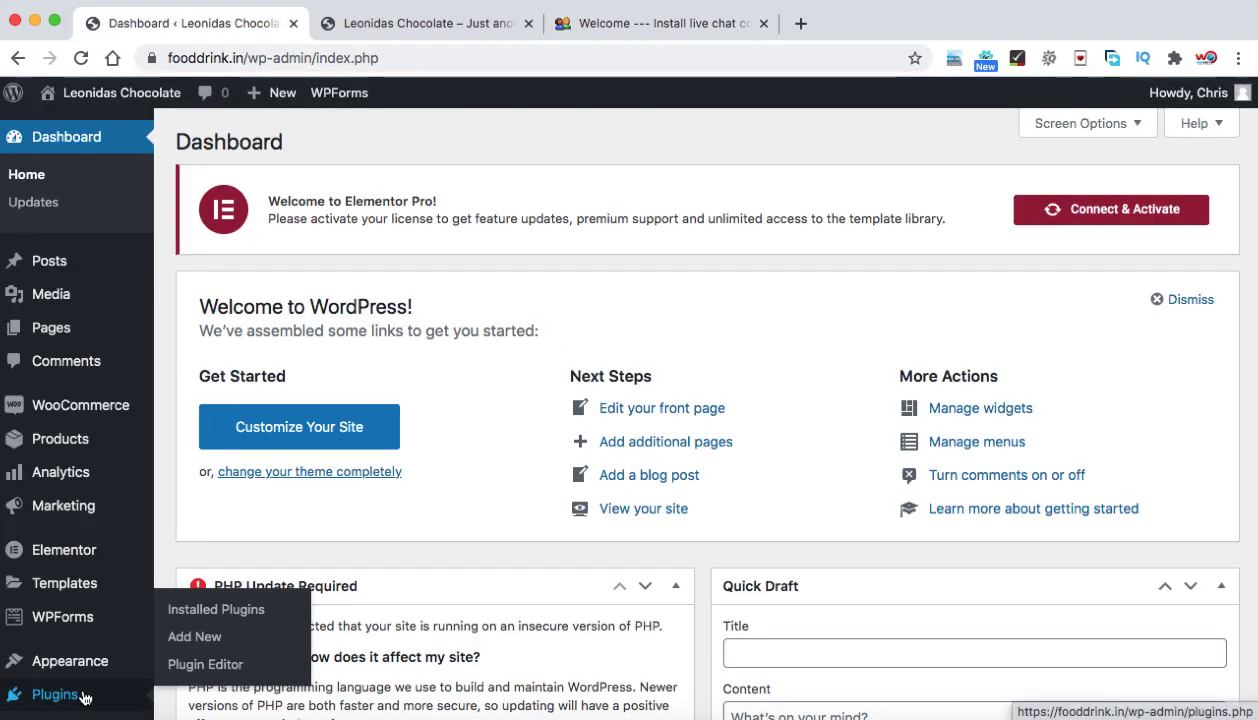
click(192, 640)
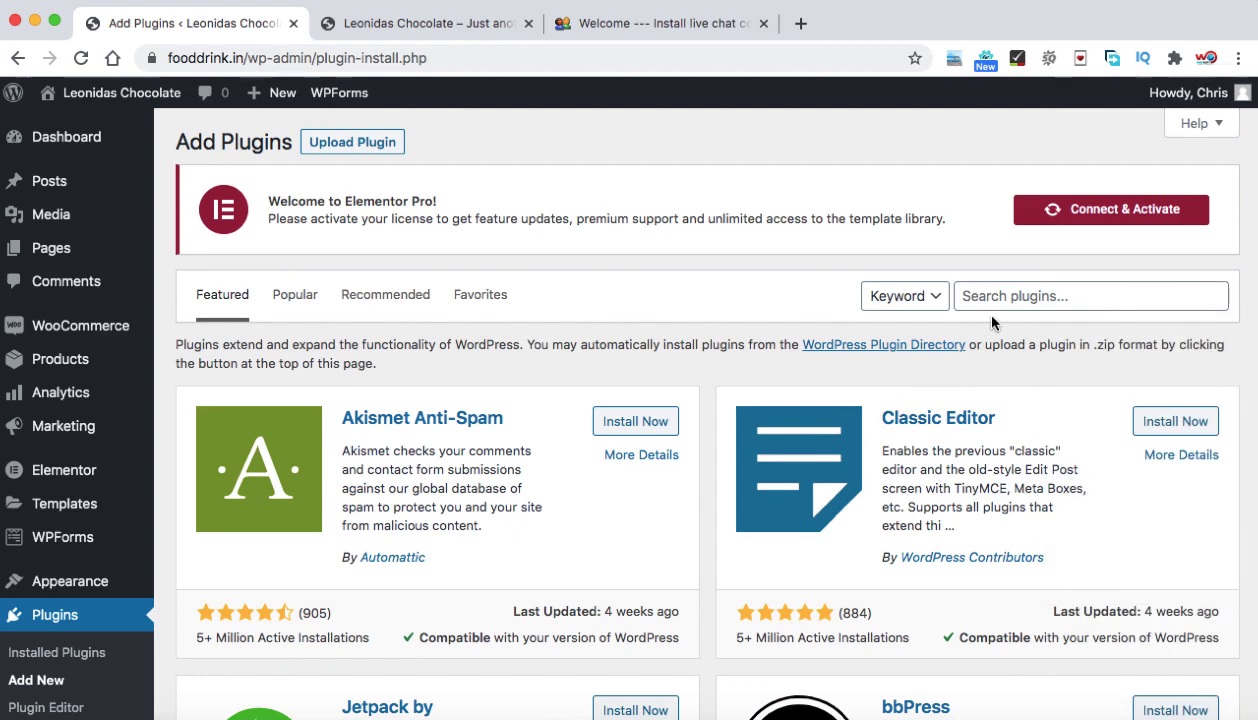
click(998, 298)
text(css js)
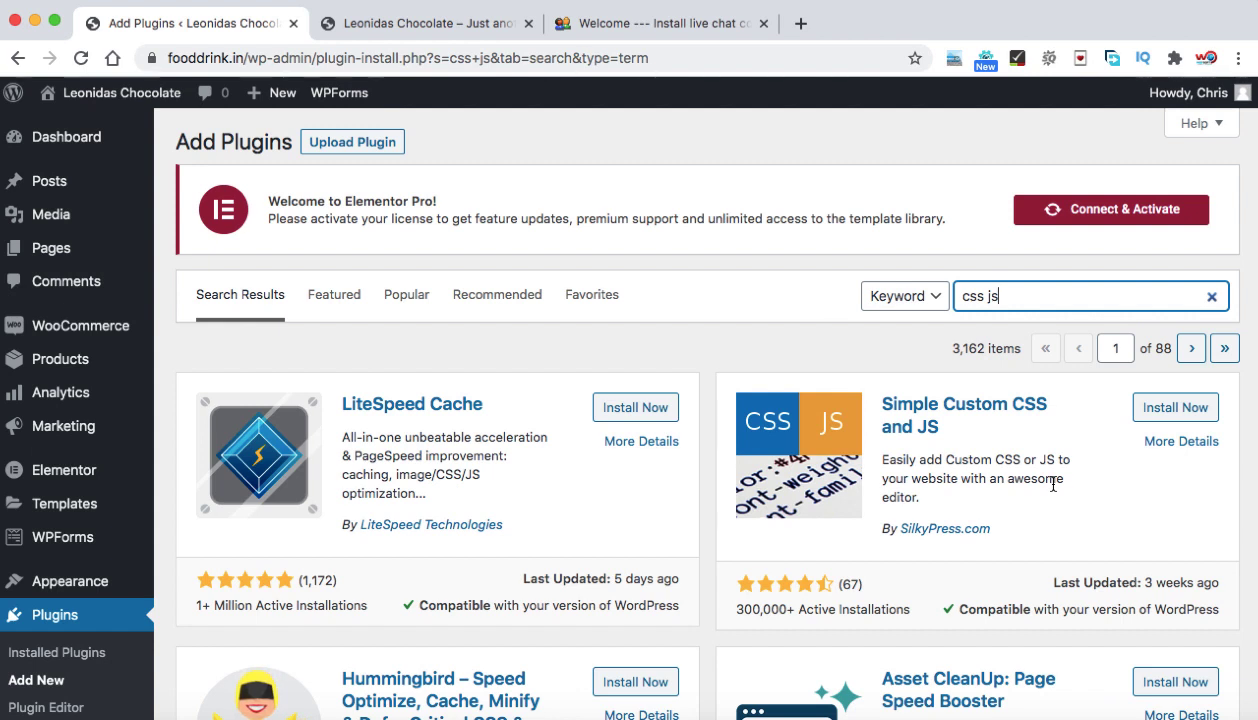
click(1180, 408)
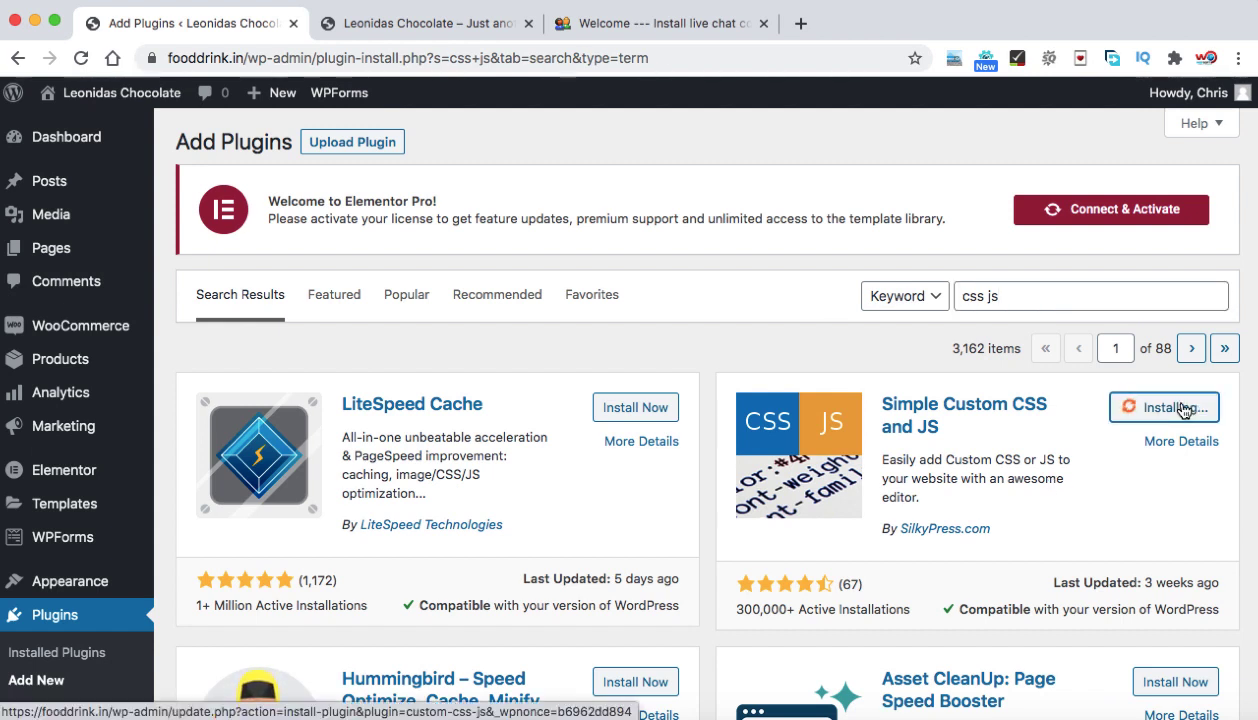
click(1180, 408)
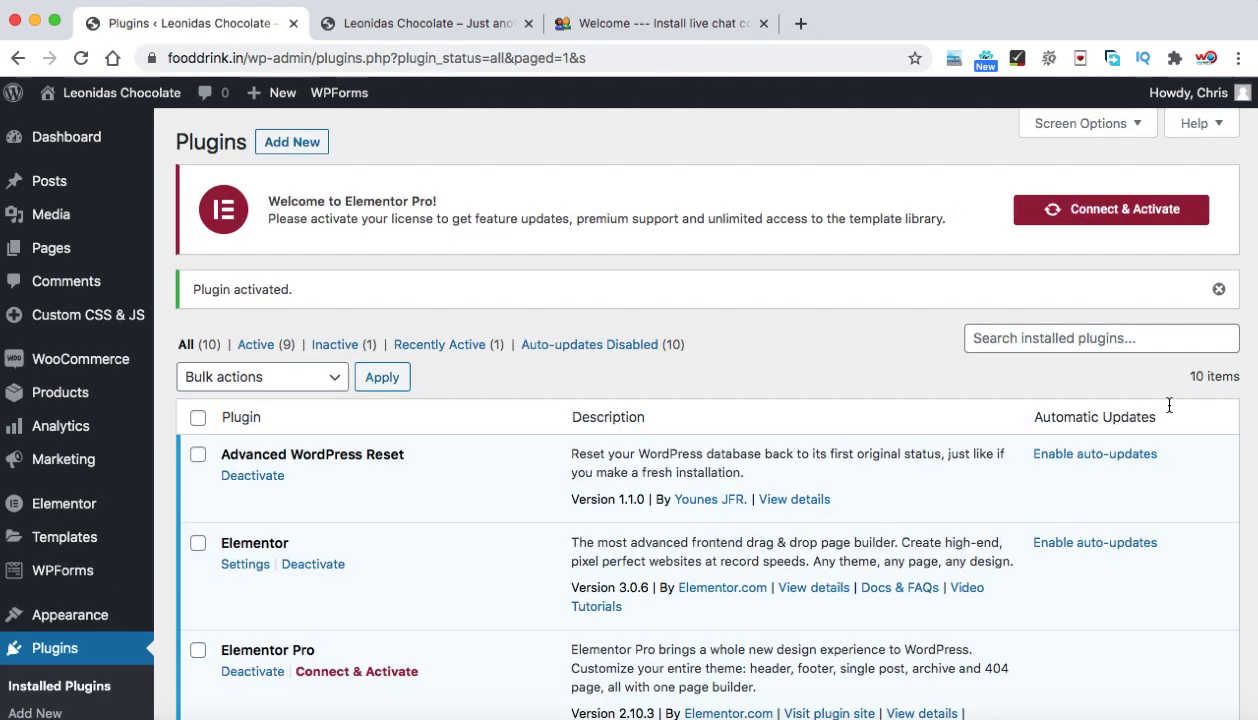
Create a custom JS snippet titled 'Live chat', replace its placeholder code with the MyLiveChat script, and publish
mouse_move(30, 318)
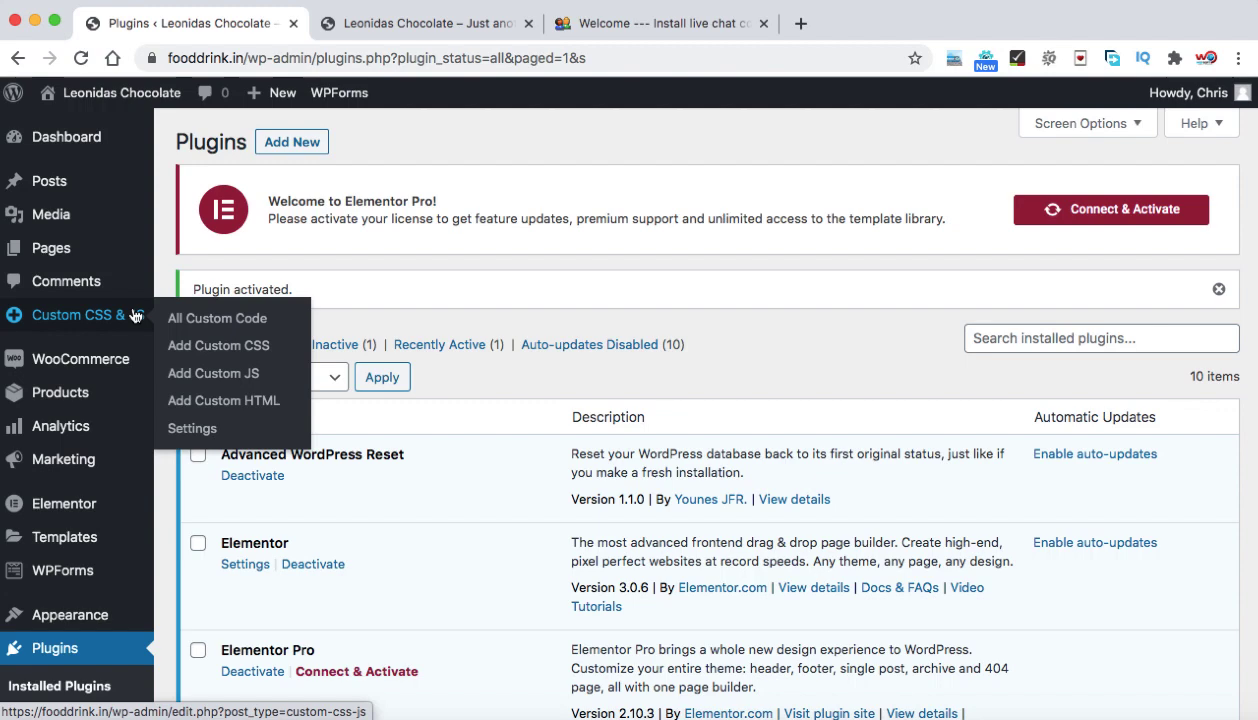
click(209, 374)
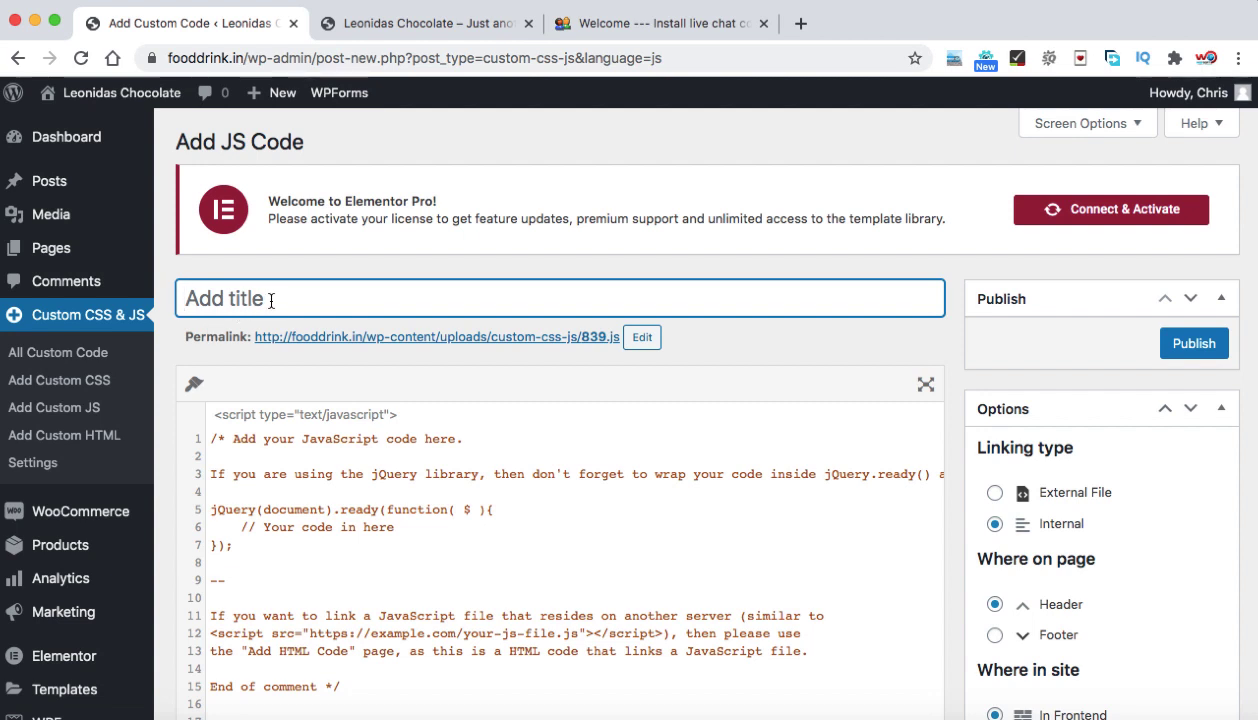
text(Live chat)
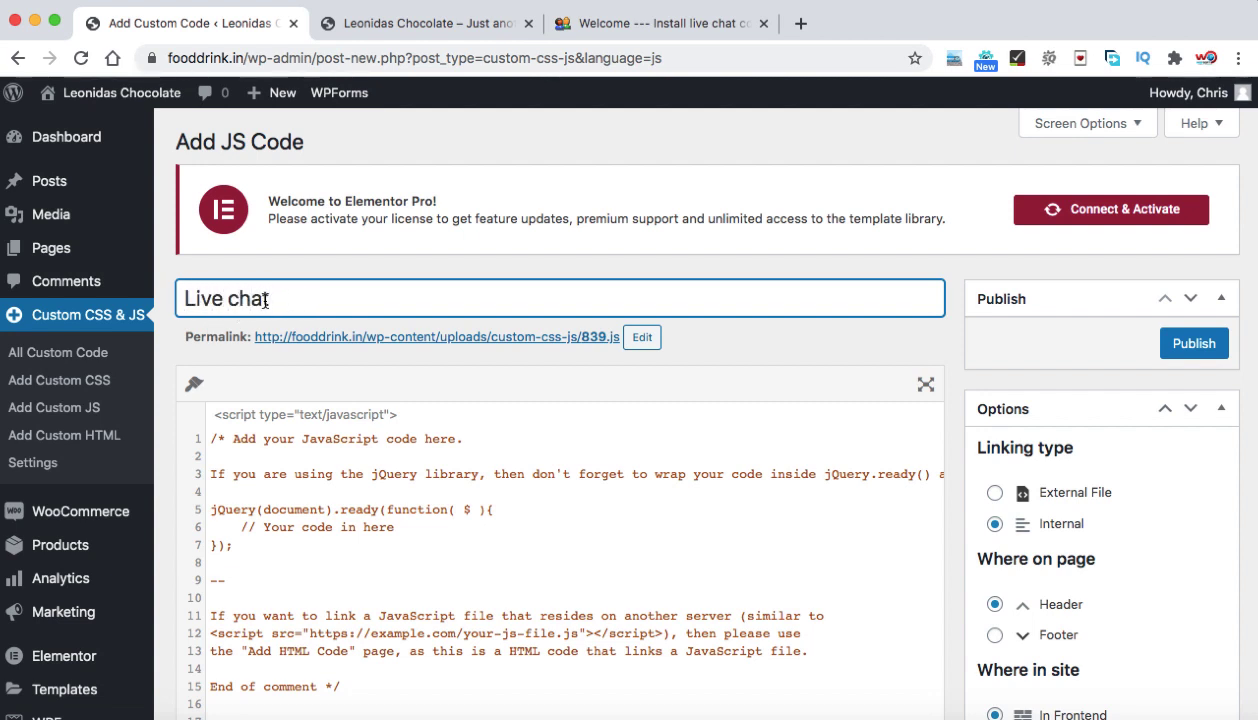
scroll(388, 502, down, 2)
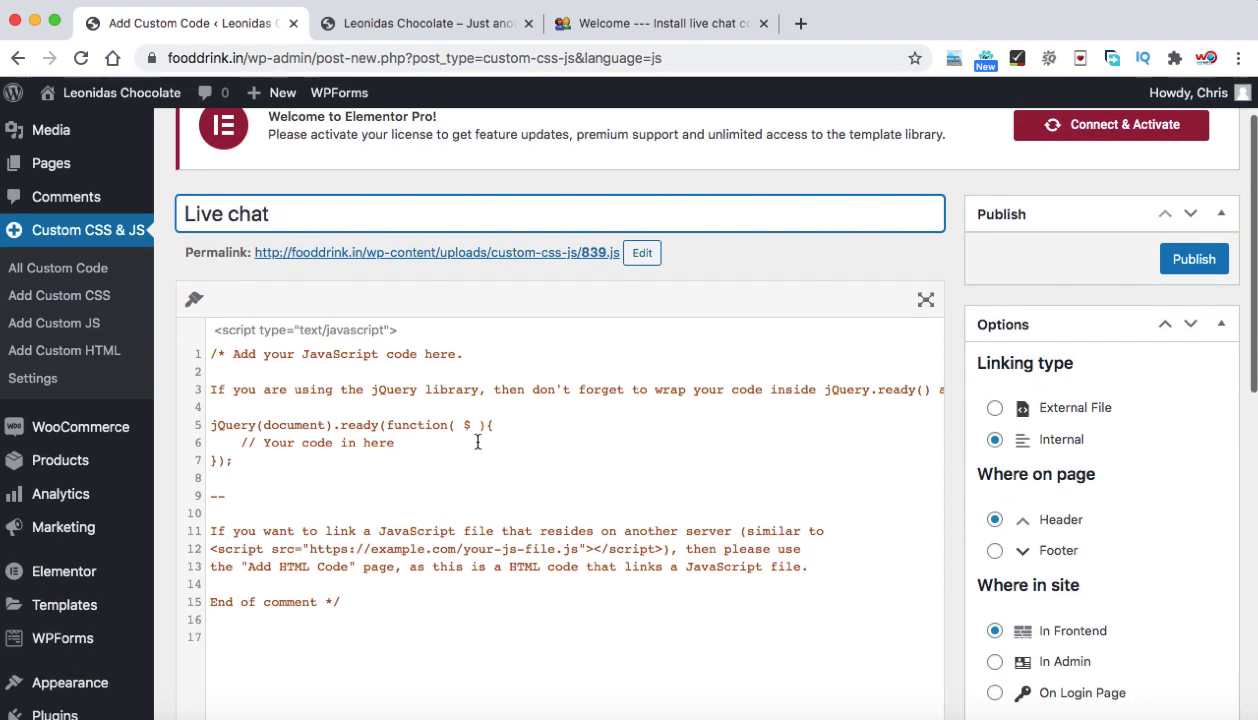
click(470, 440)
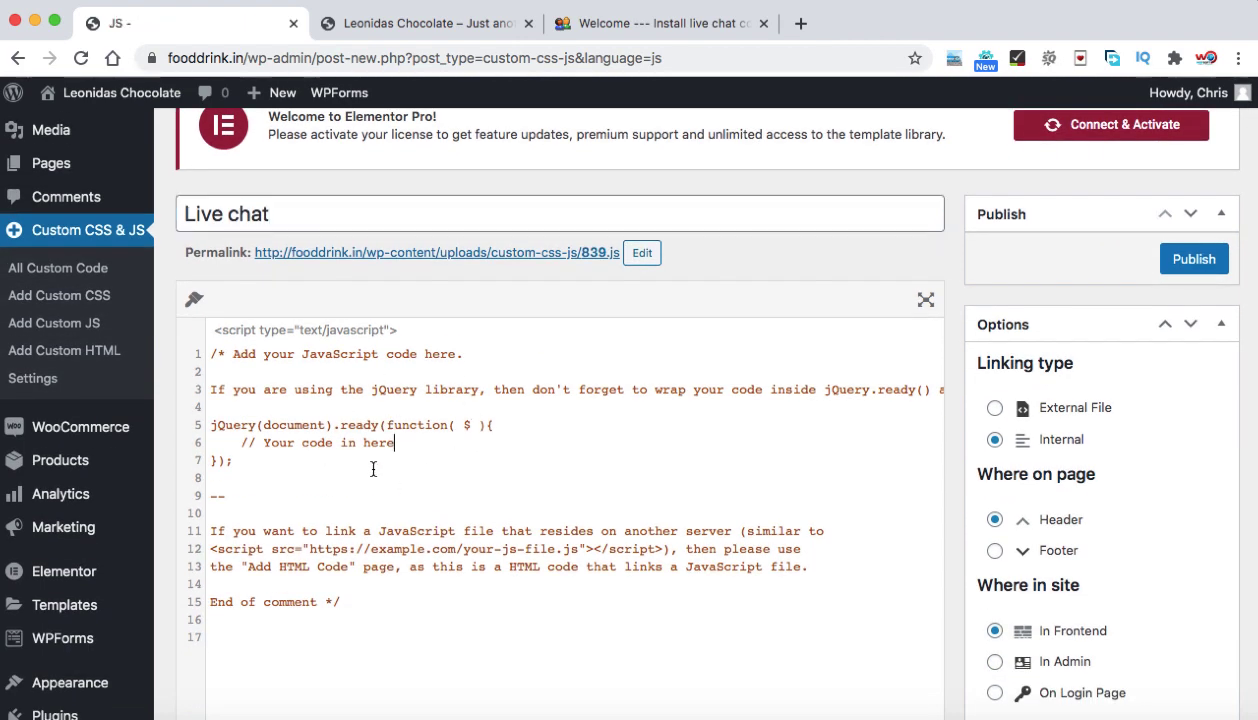
key(super+a)
key(BackSpace)
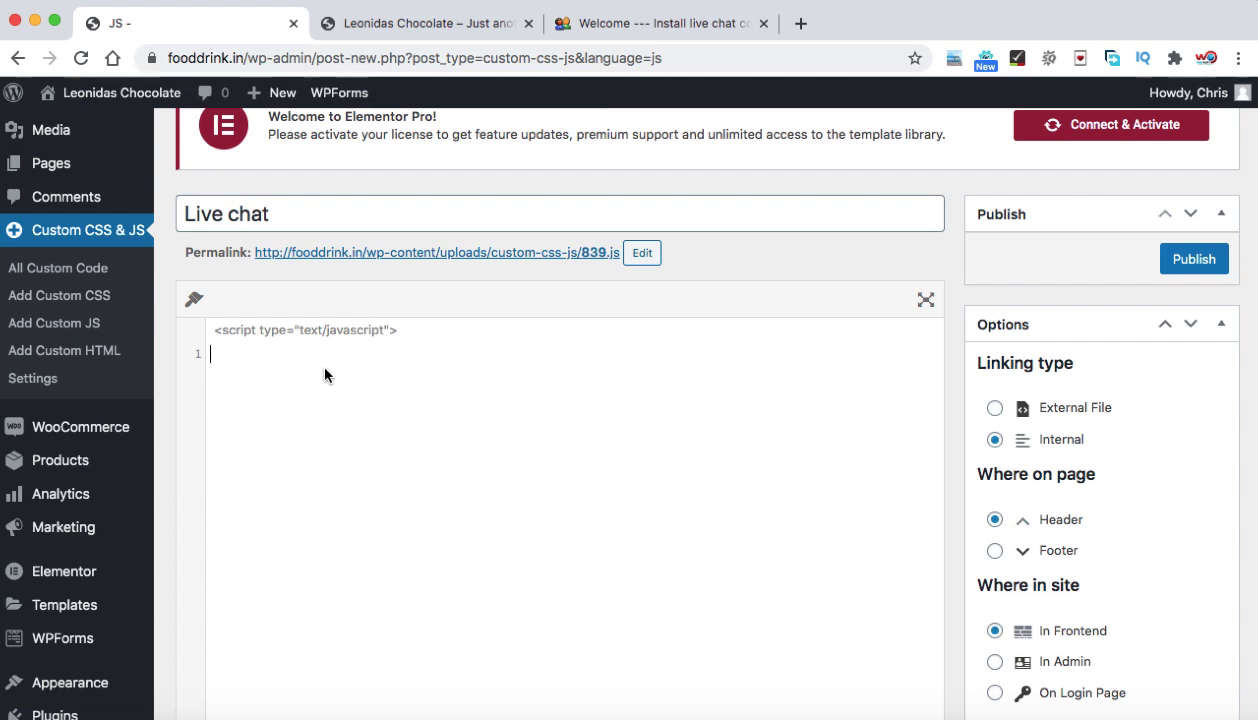
key(super+v)
scroll(518, 358, right, 5)
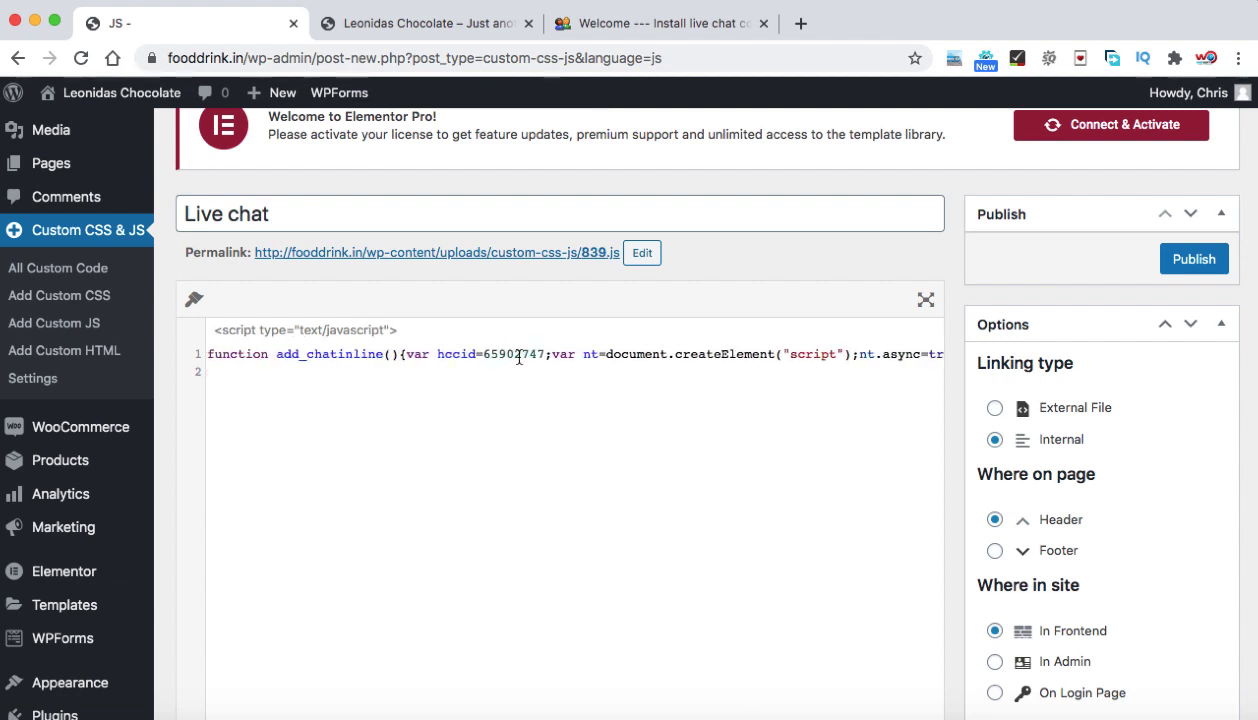
scroll(518, 358, left, 5)
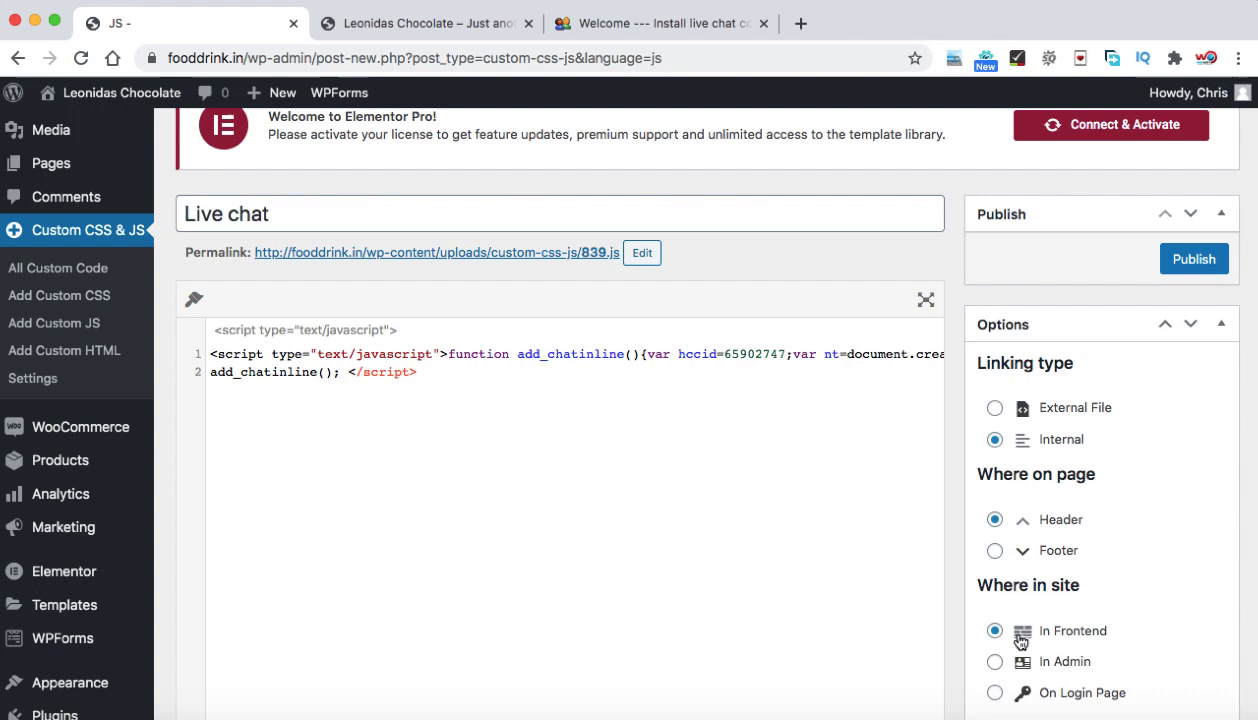
click(1195, 259)
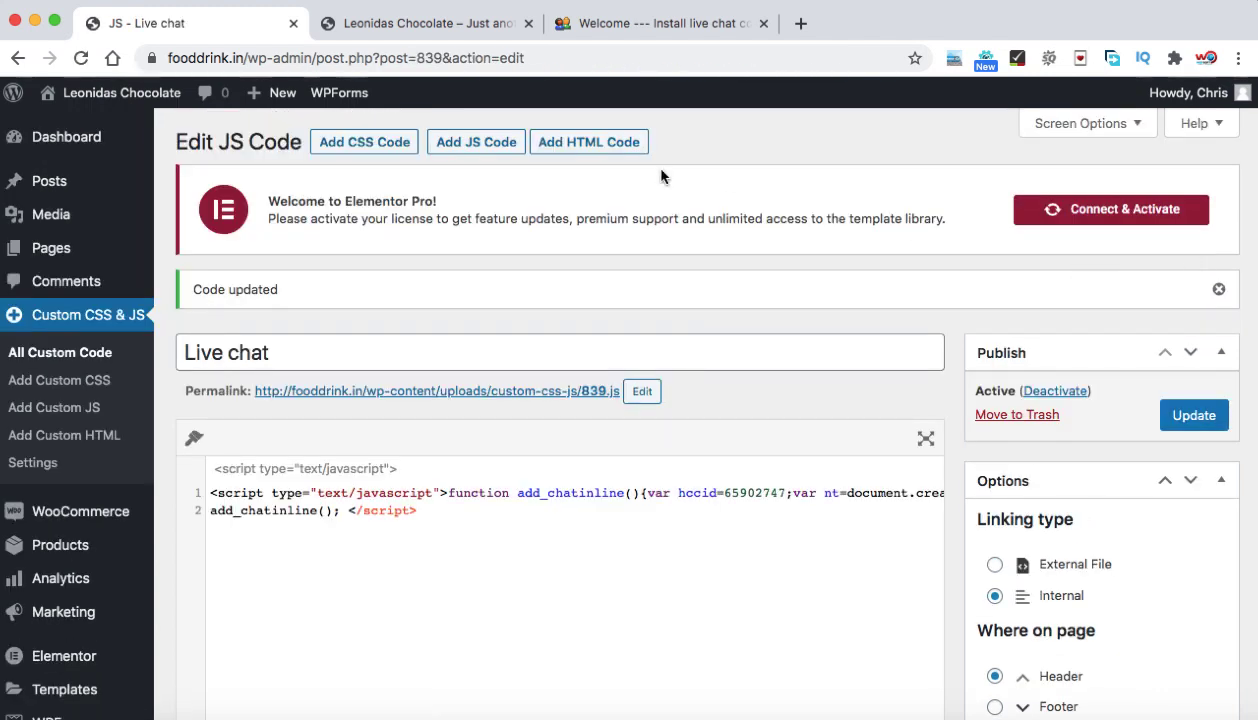
In MyLiveChat, copy the install code, confirm it's installed, and dismiss the not-detected warning
click(648, 28)
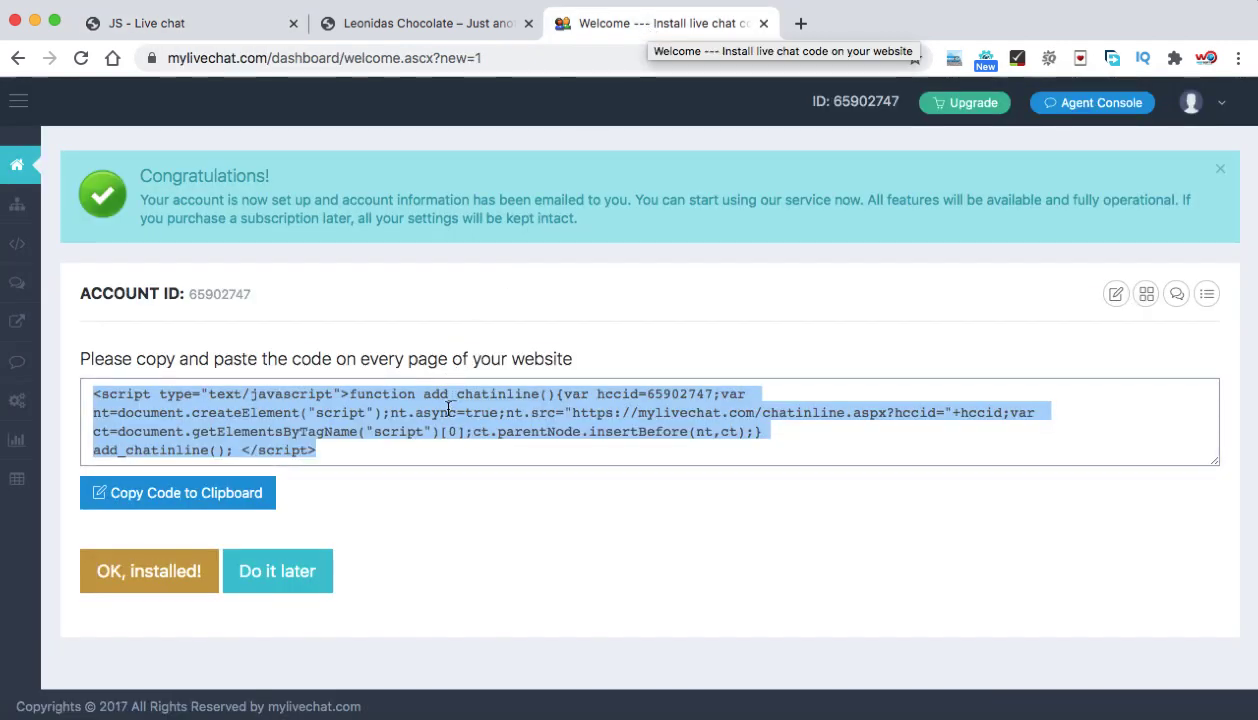
click(155, 505)
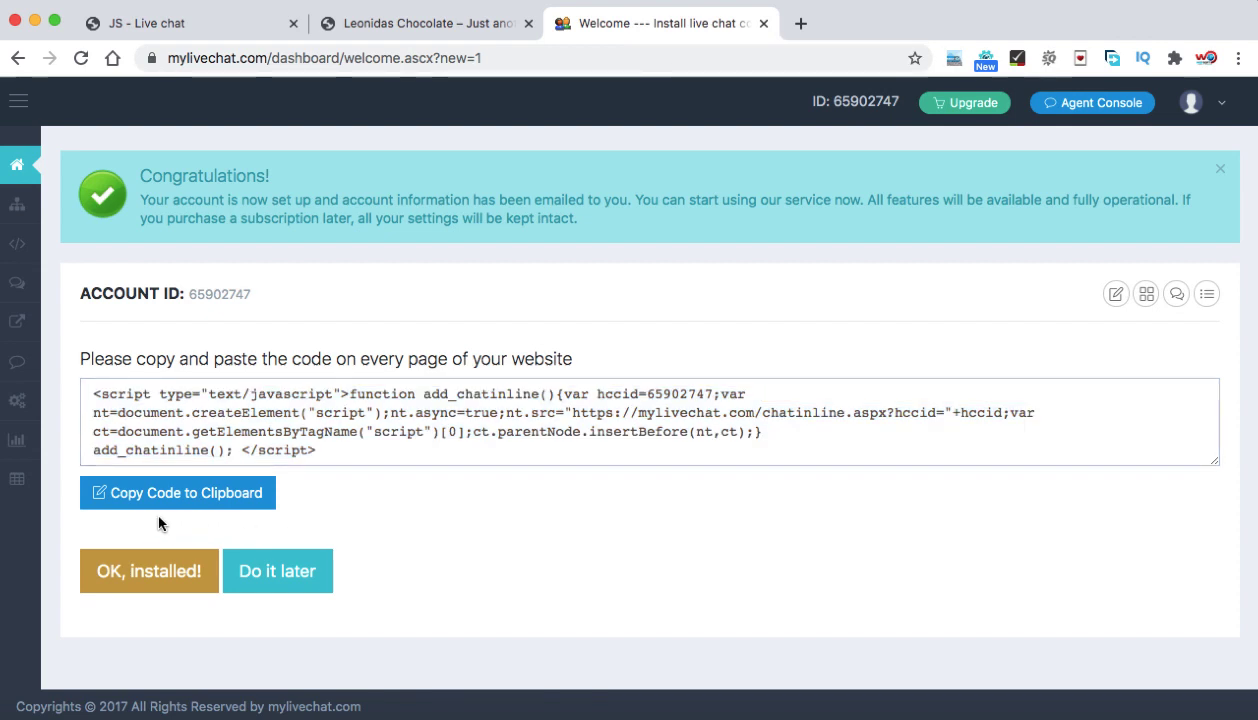
click(152, 577)
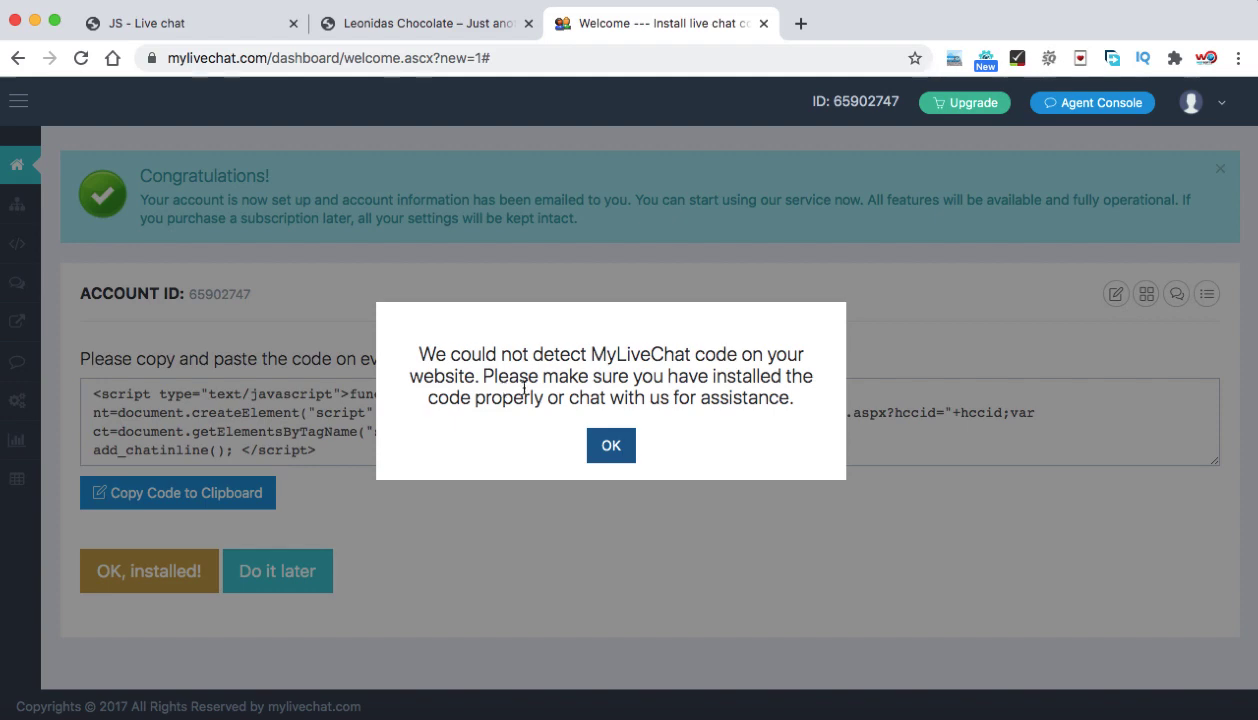
click(612, 446)
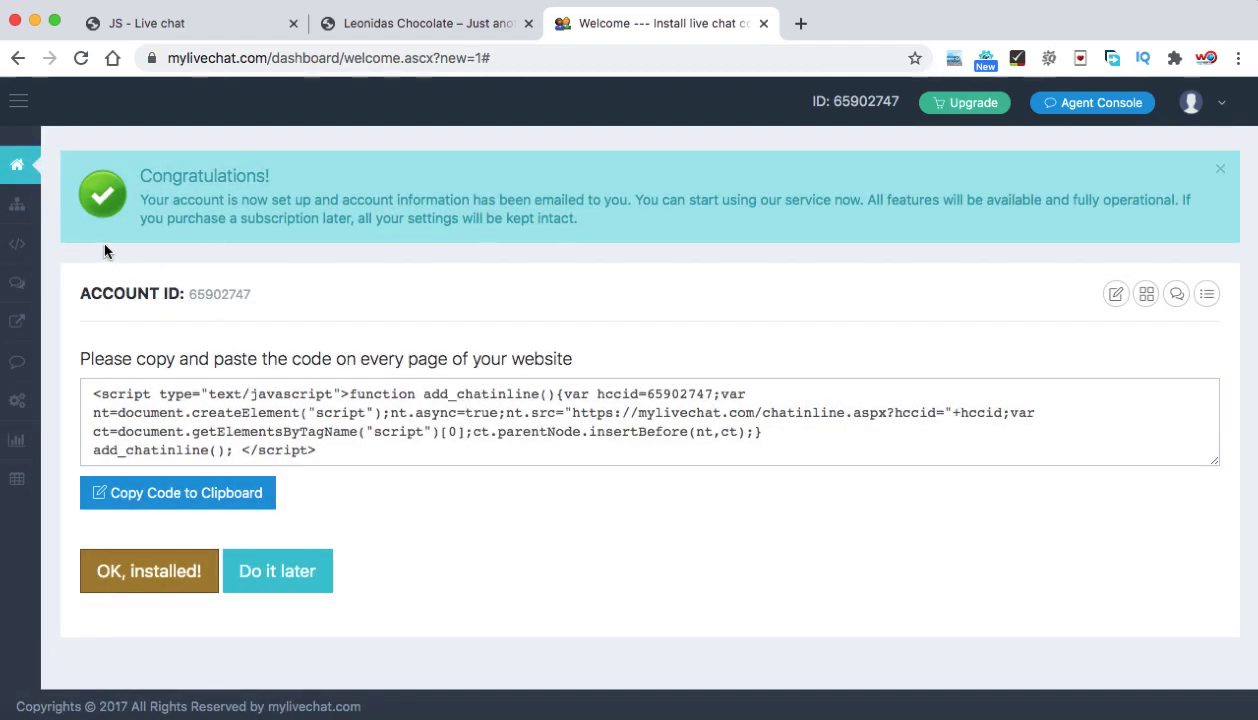
mouse_move(22, 295)
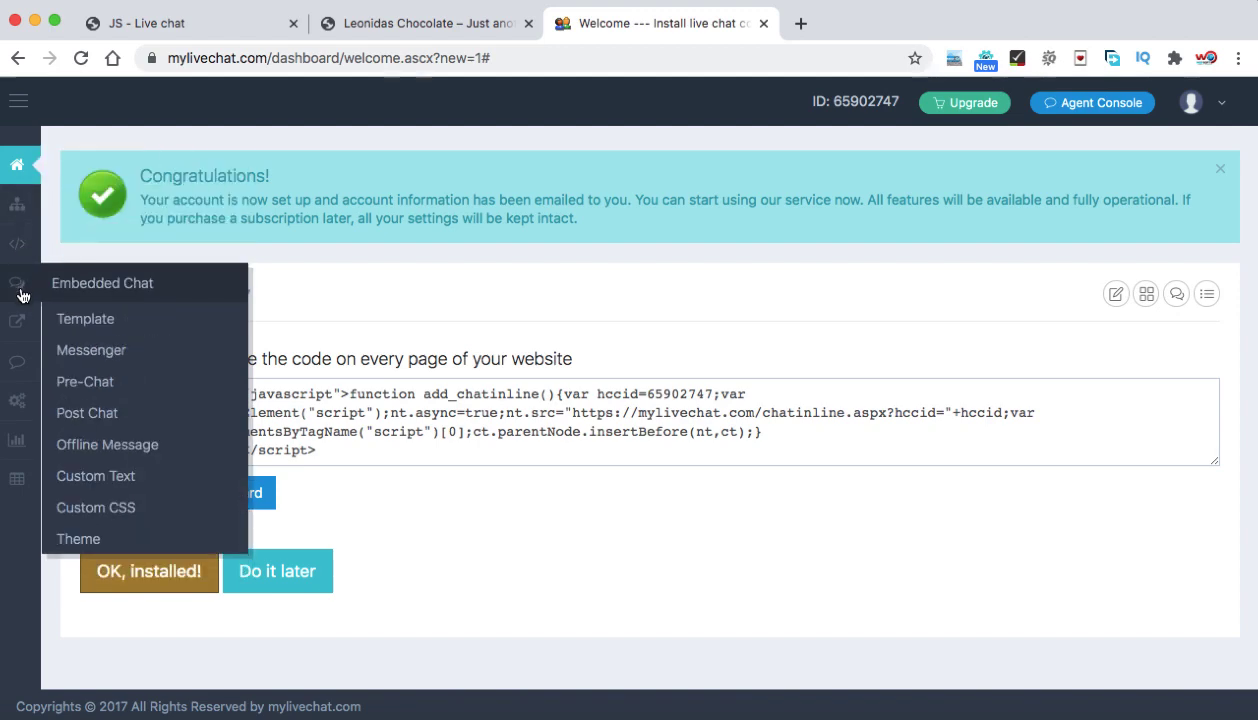
Open Chat Agents > Agents from the expanded sidebar to list the admin agent
click(17, 106)
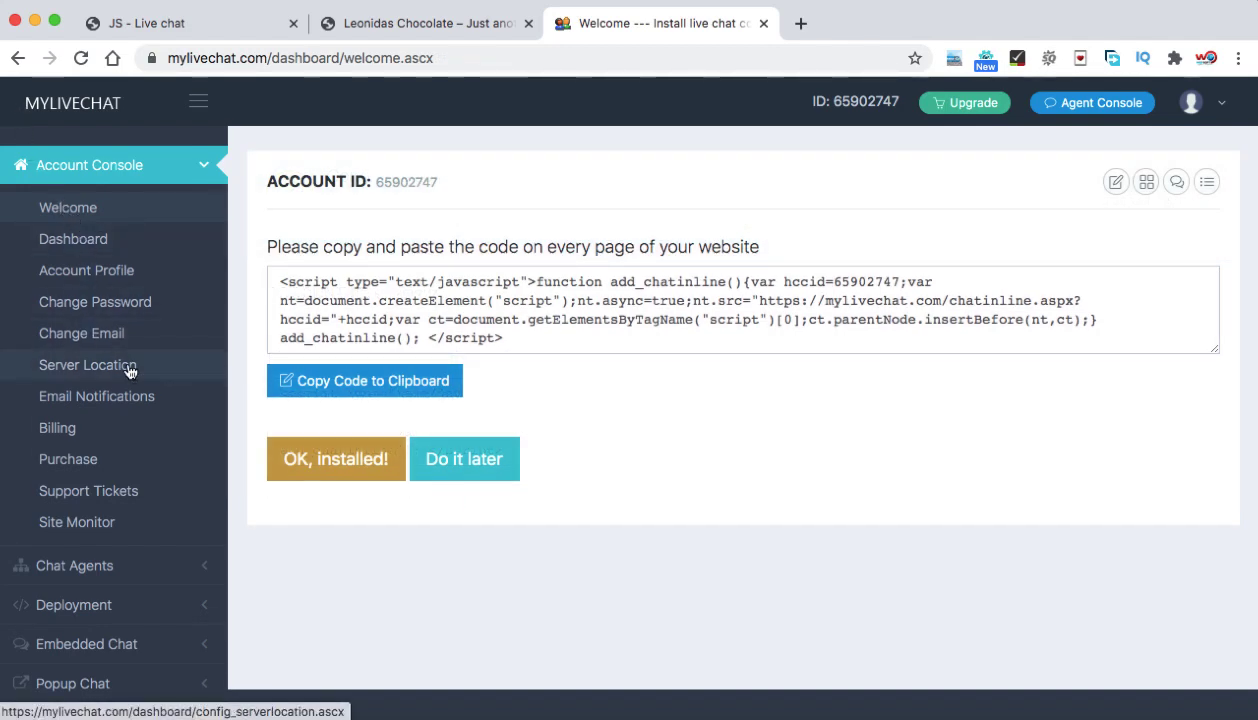
scroll(129, 365, down, 4)
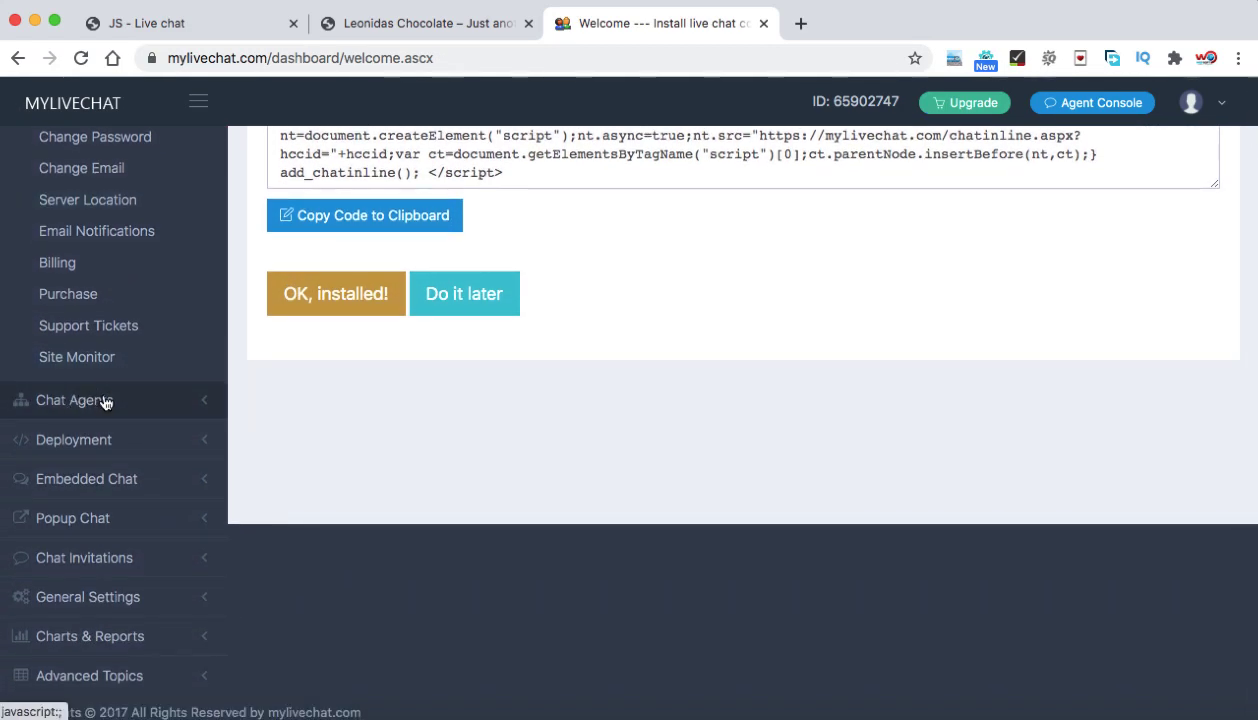
click(112, 400)
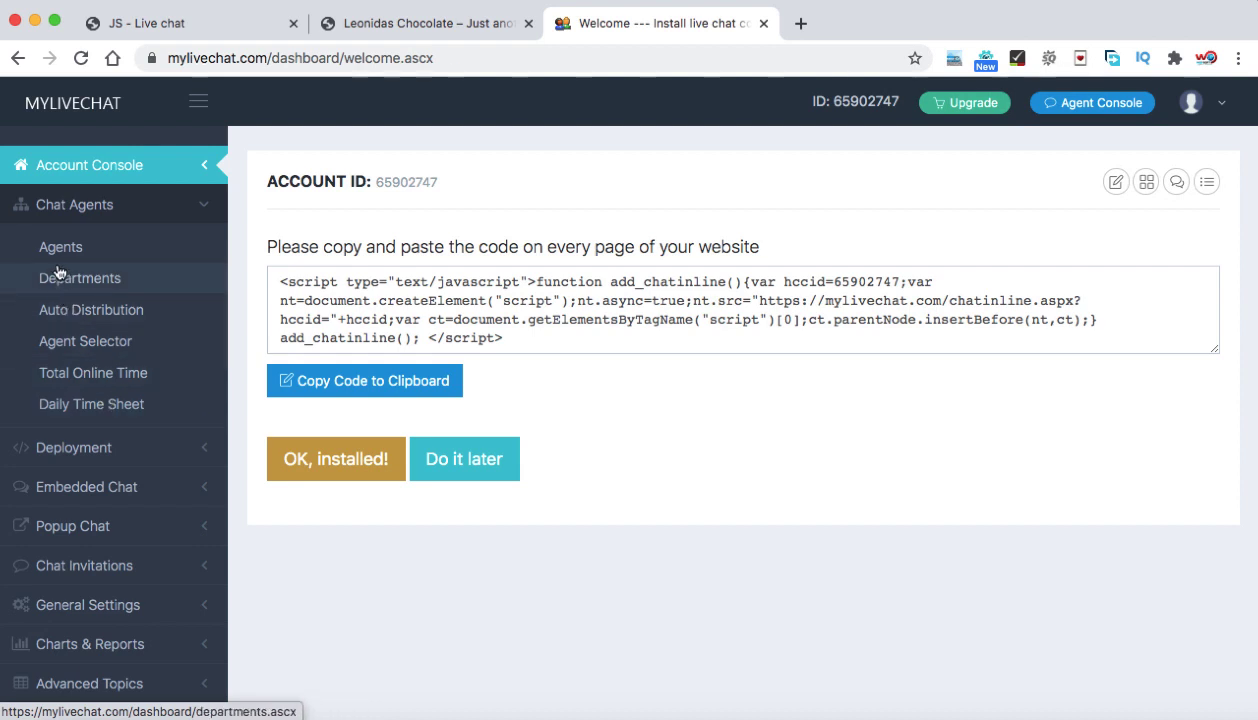
click(80, 258)
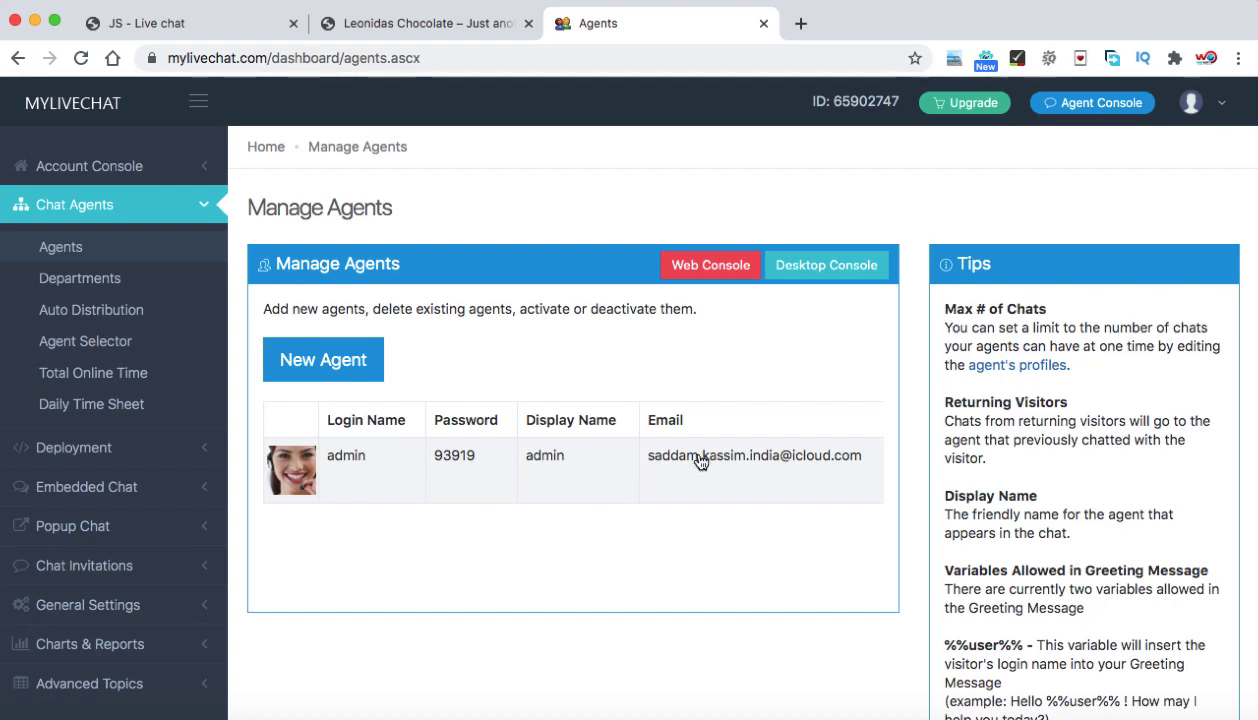
Edit the admin agent, replacing its login name and entering the agent's full name as display name
click(347, 460)
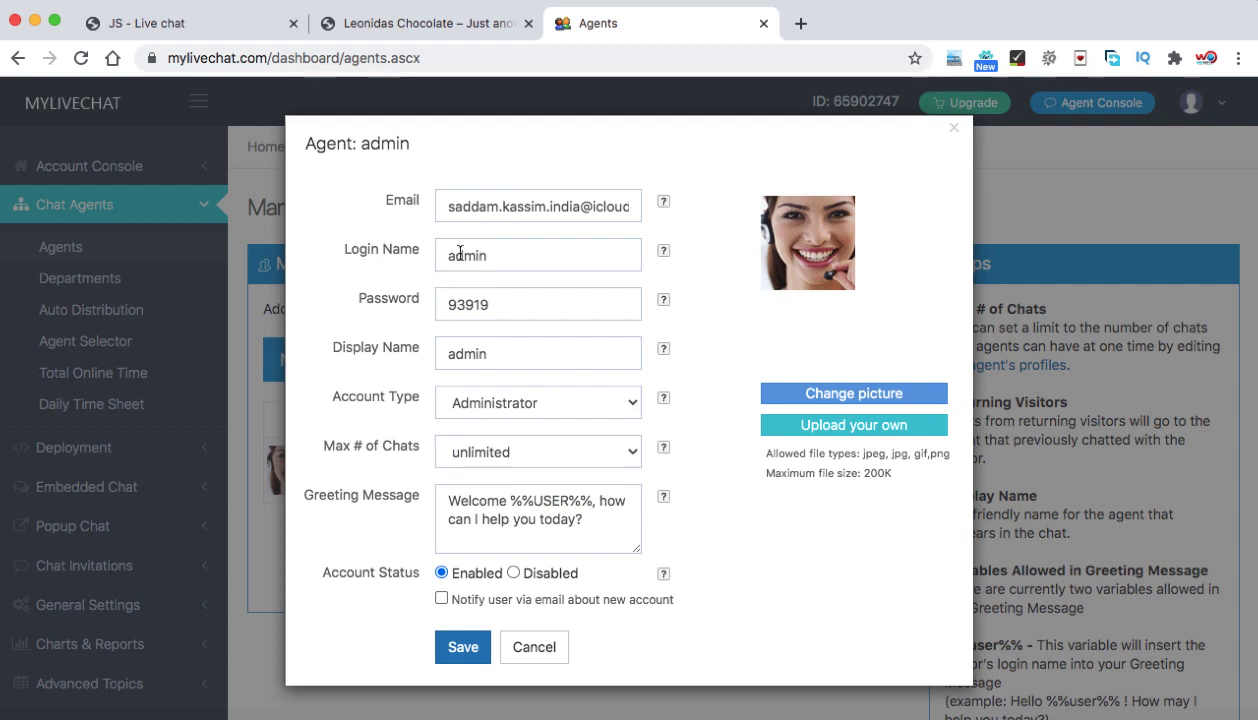
double_click(464, 254)
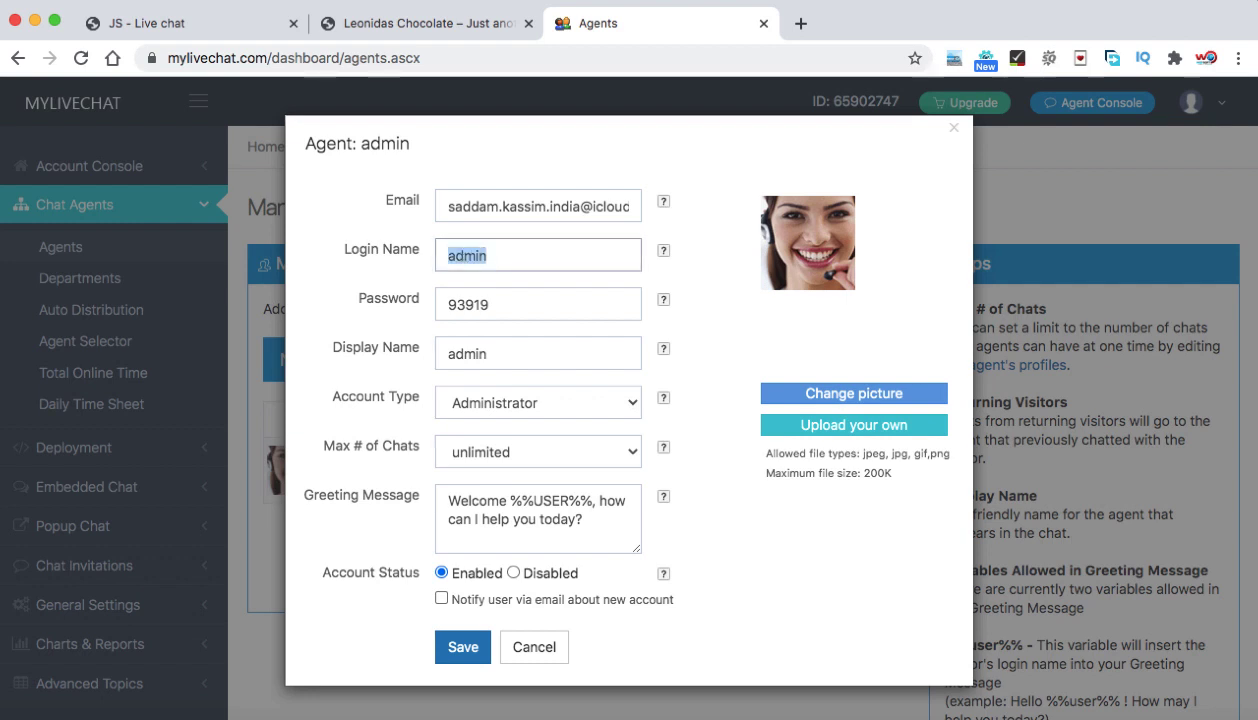
text(saddam)
key(Tab)
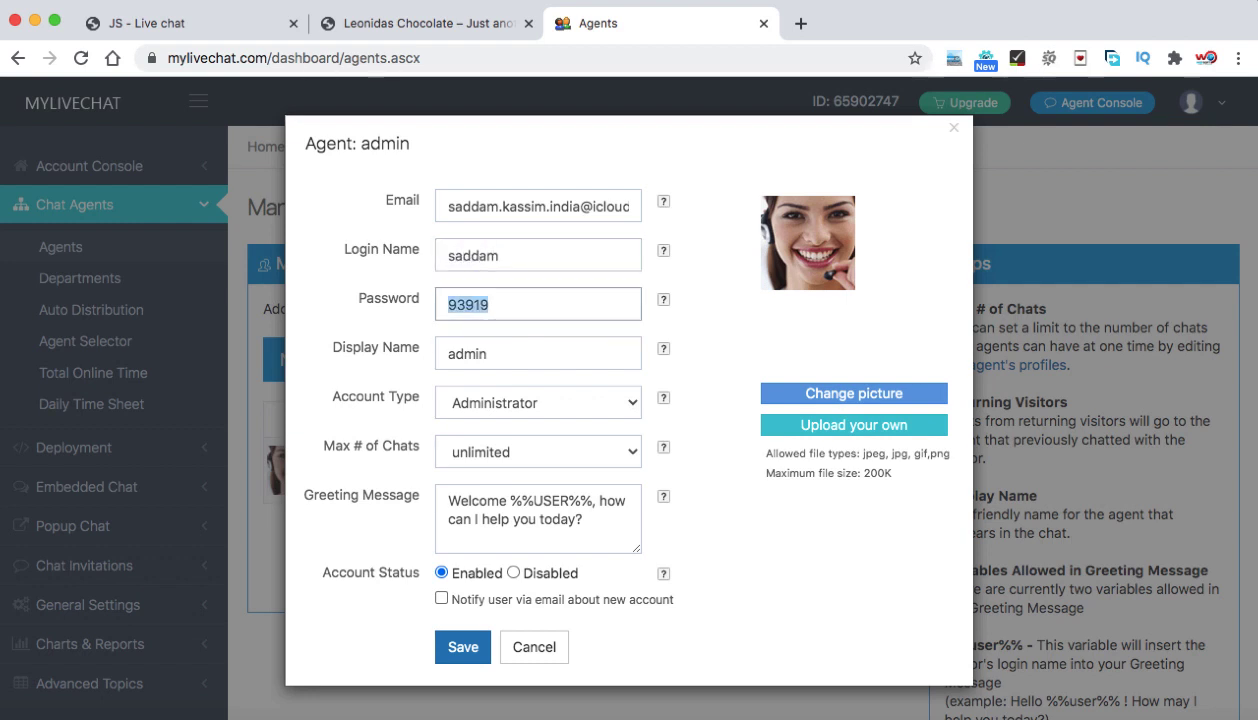
key(Tab)
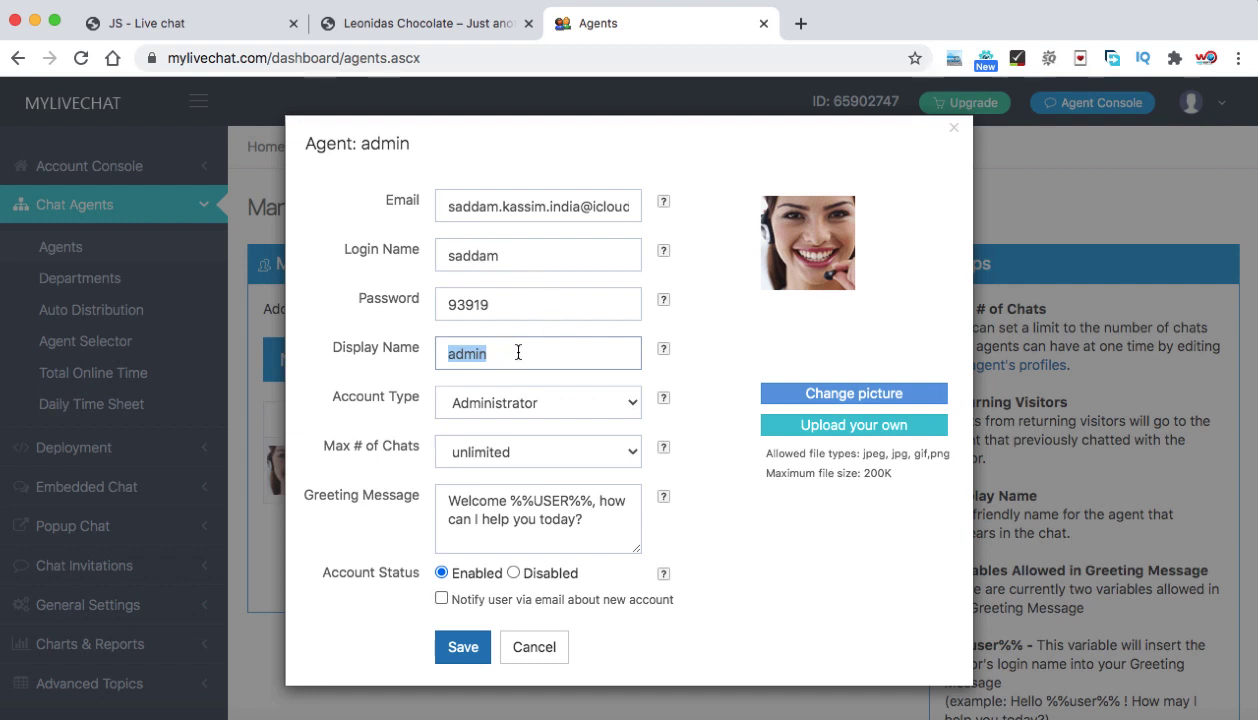
text(Saddam Kassim)
Select the %%USER%% variable in the agent's welcome greeting message
drag(507, 500, 588, 498)
click(592, 498)
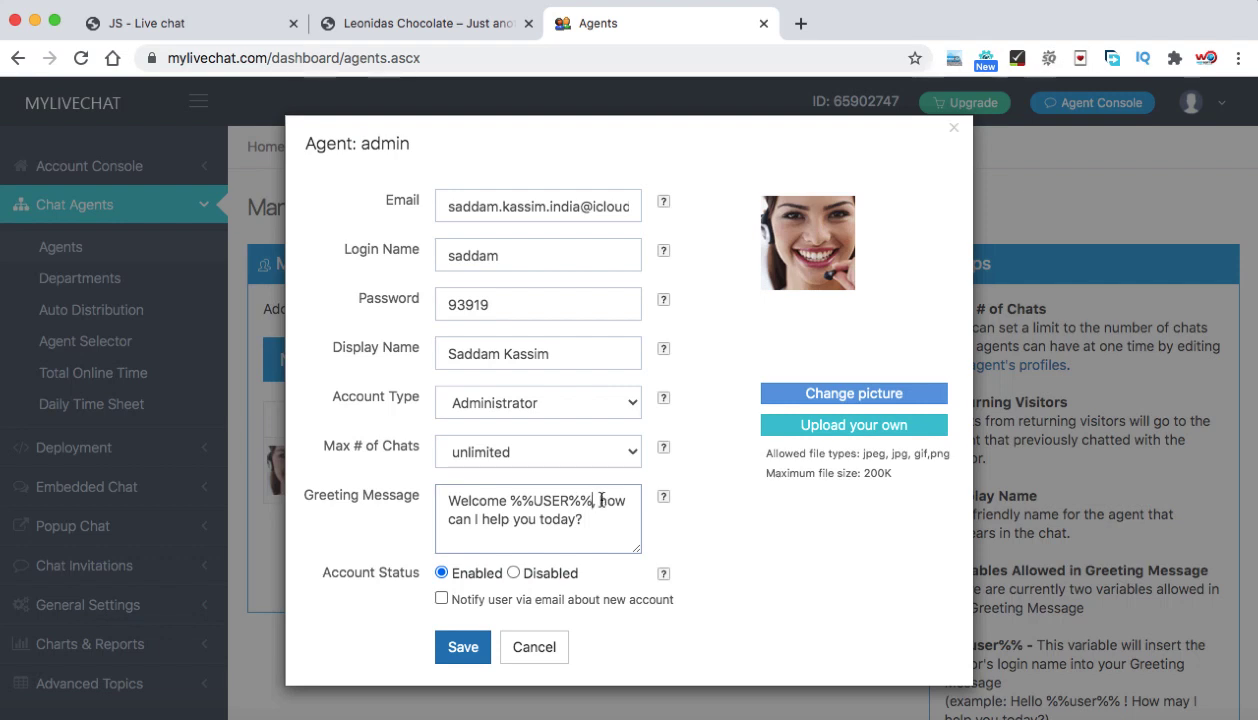
drag(599, 500, 606, 522)
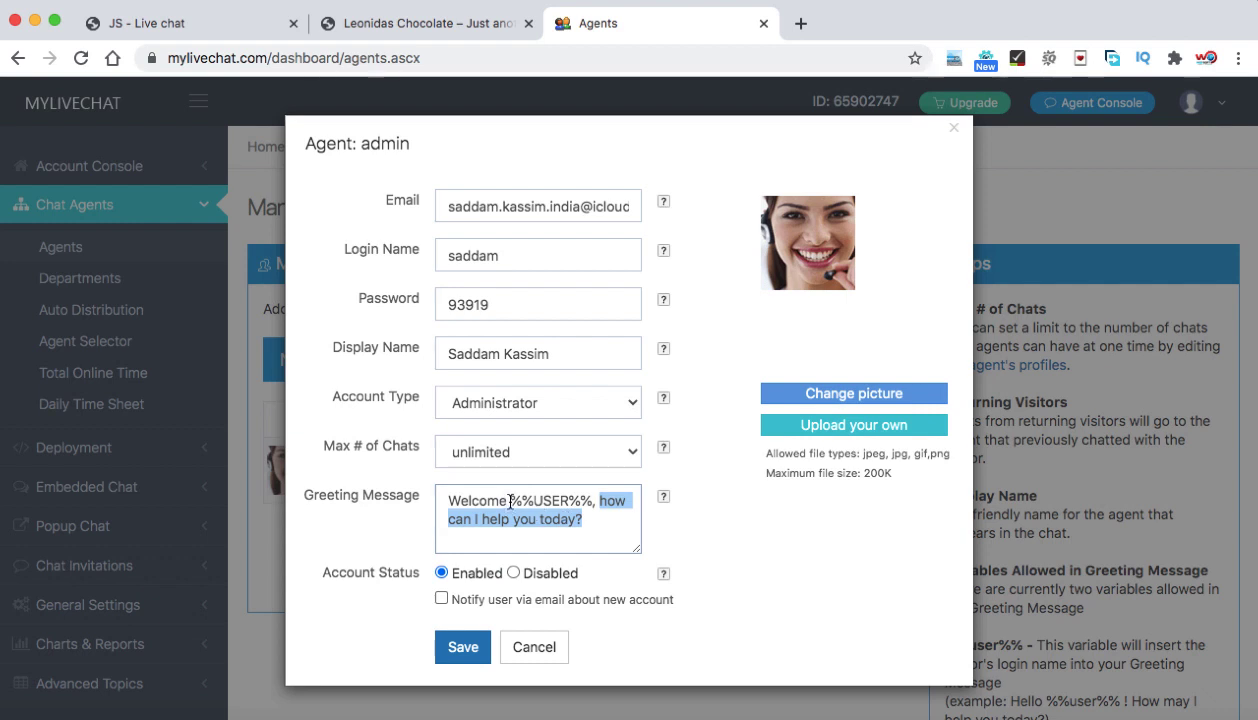
drag(510, 500, 591, 500)
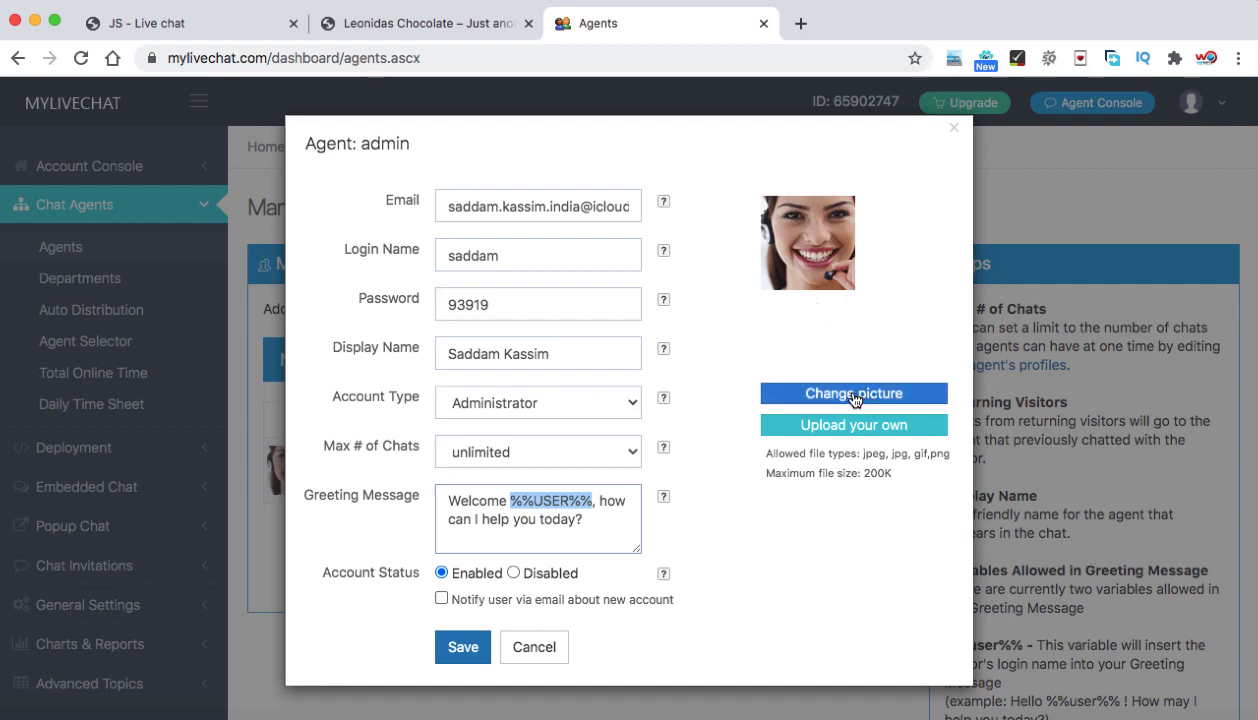
Set the agent's picture to the photo on the Desktop and save the agent settings
click(849, 428)
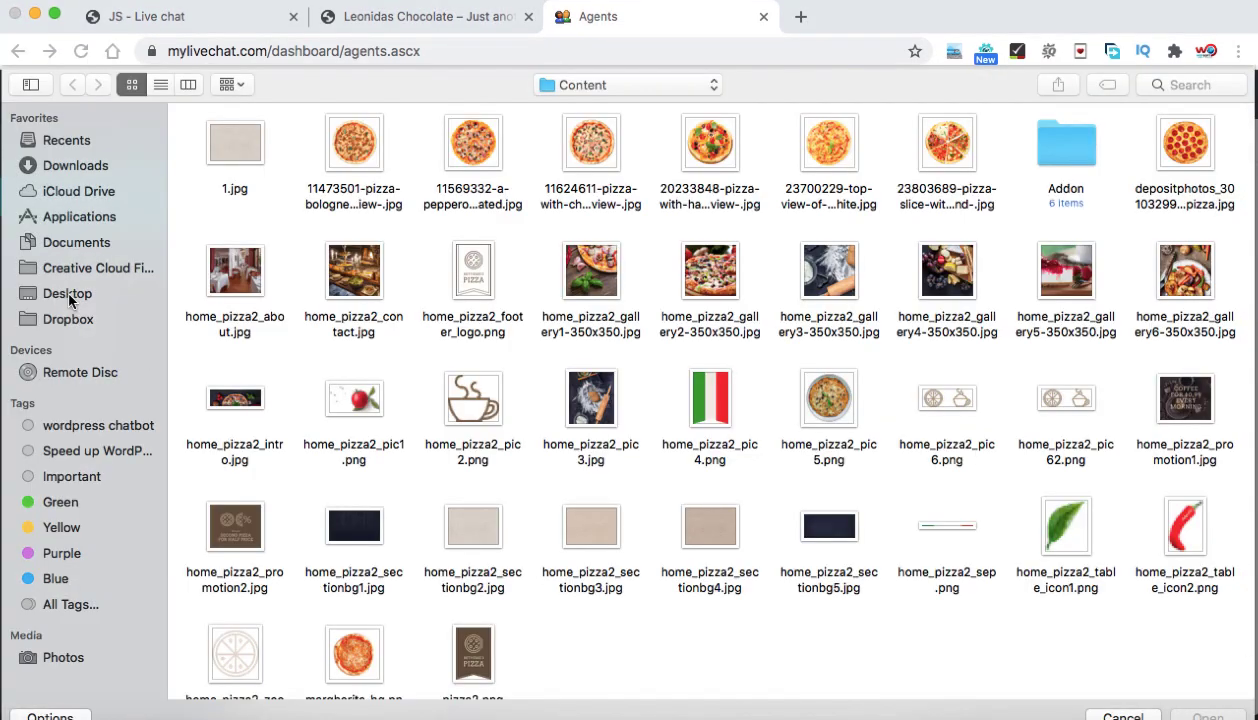
click(68, 293)
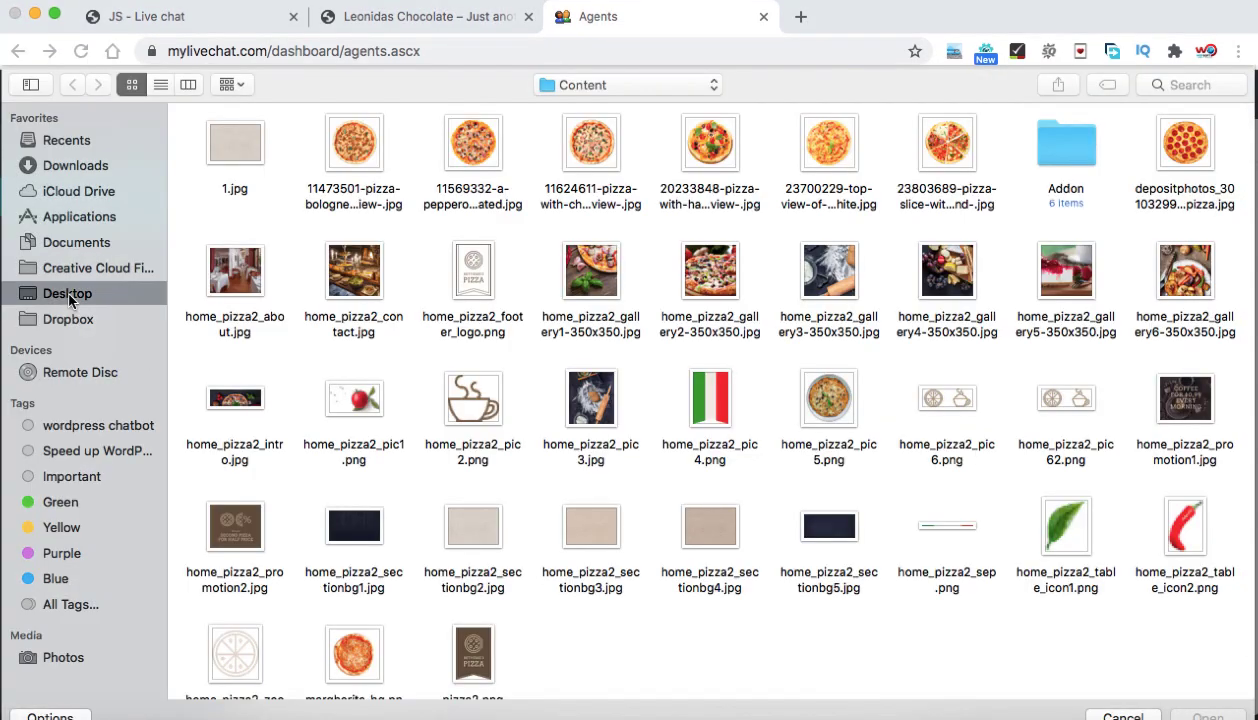
click(560, 400)
click(1208, 714)
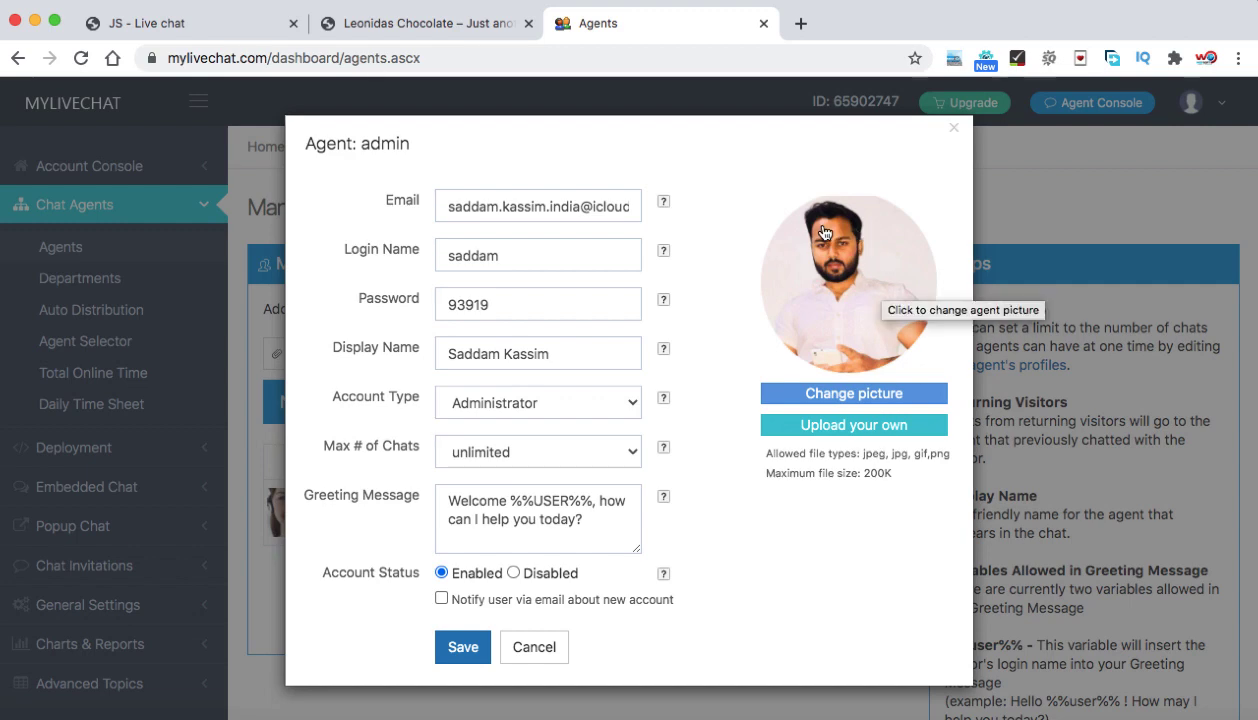
click(462, 648)
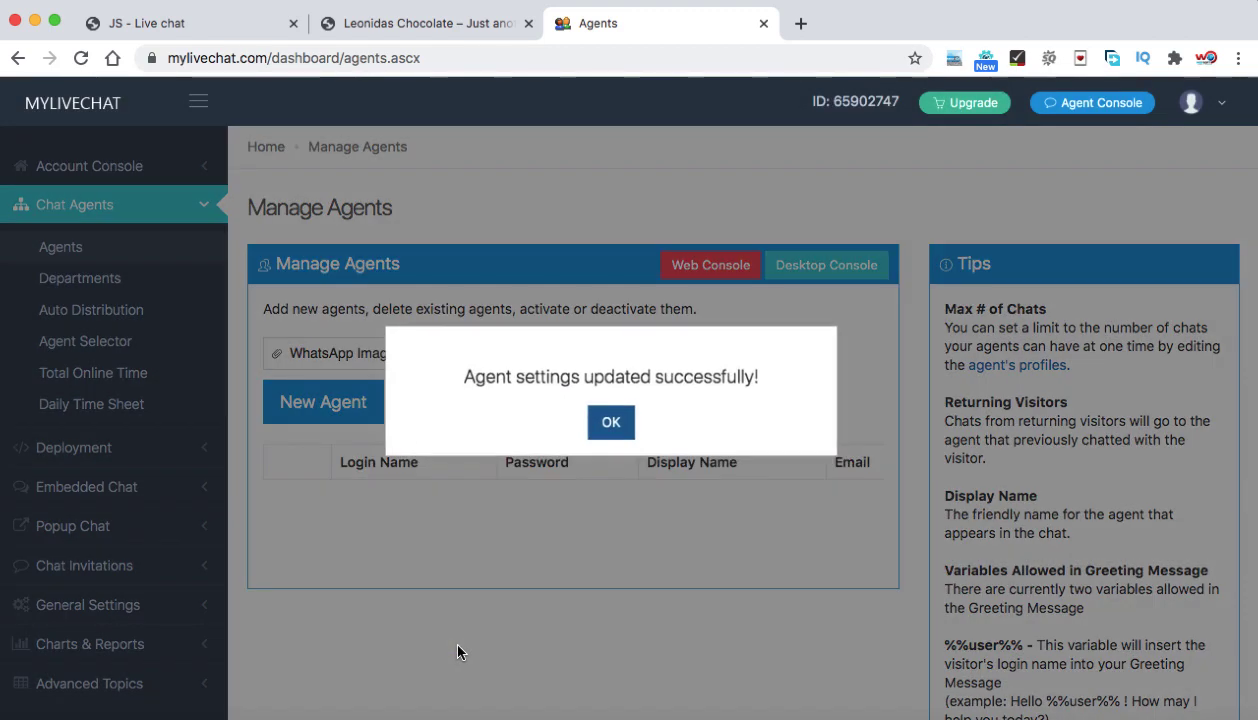
click(611, 421)
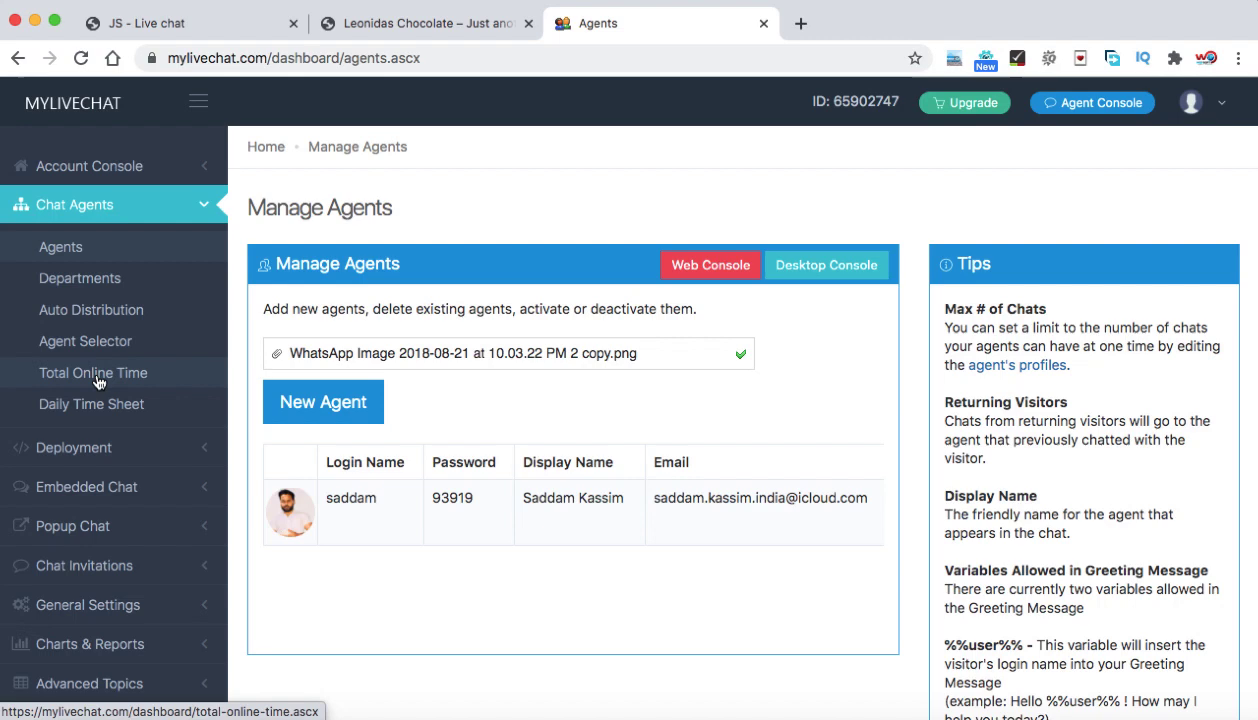
scroll(100, 400, down, 3)
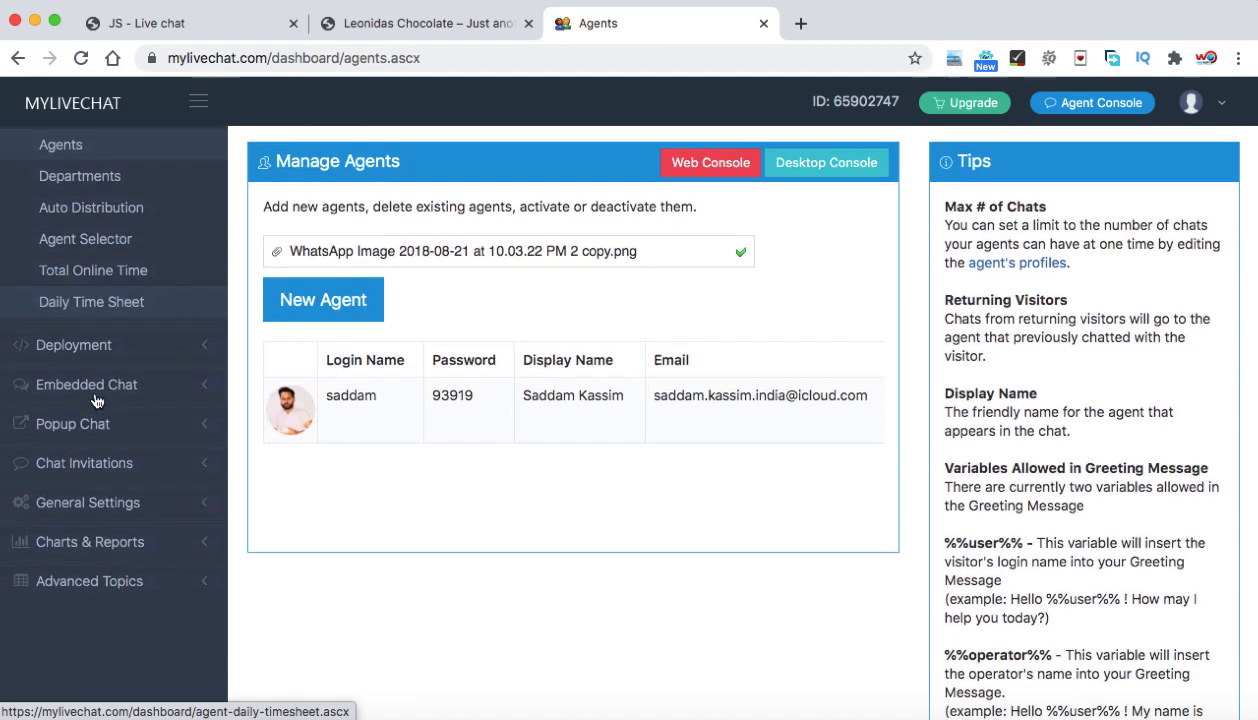
click(100, 327)
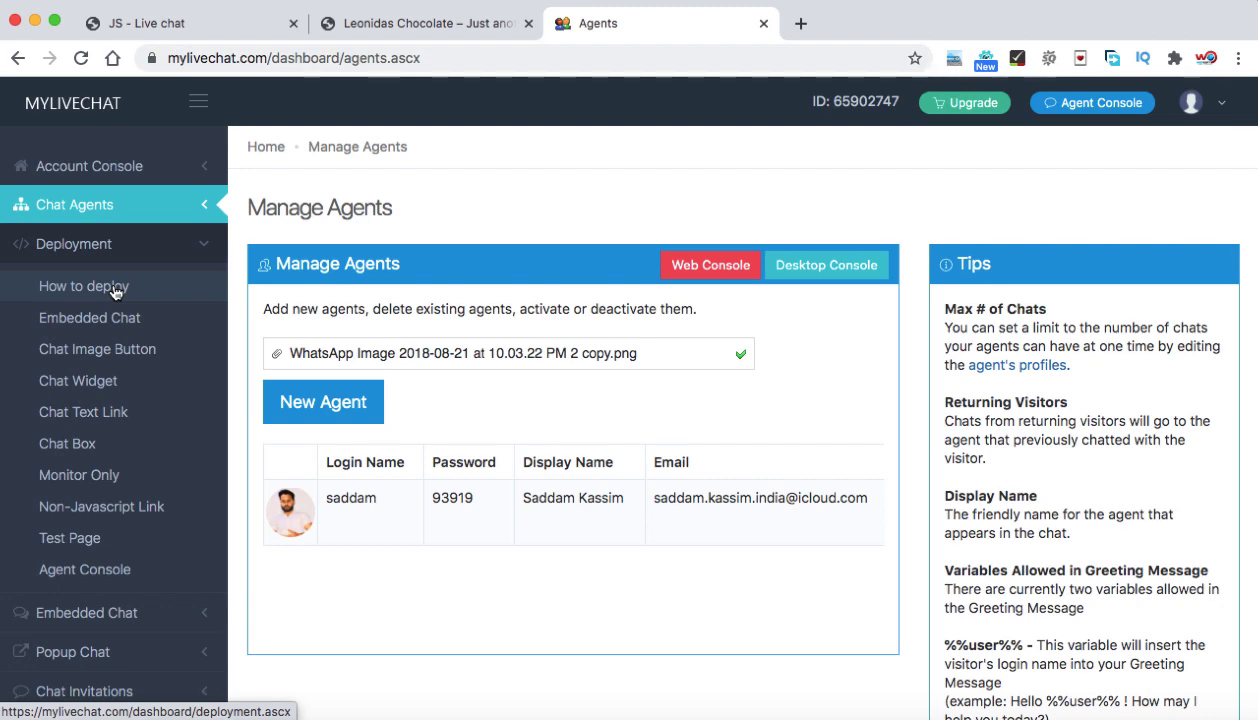
click(400, 24)
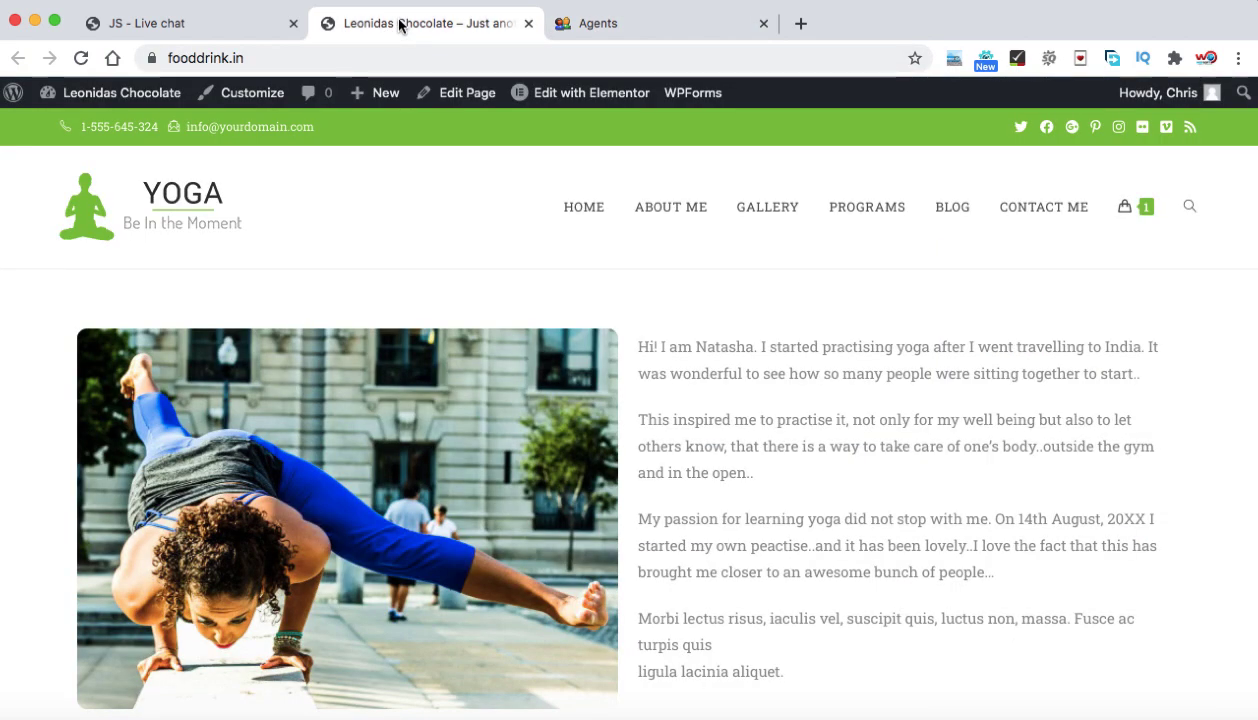
click(82, 58)
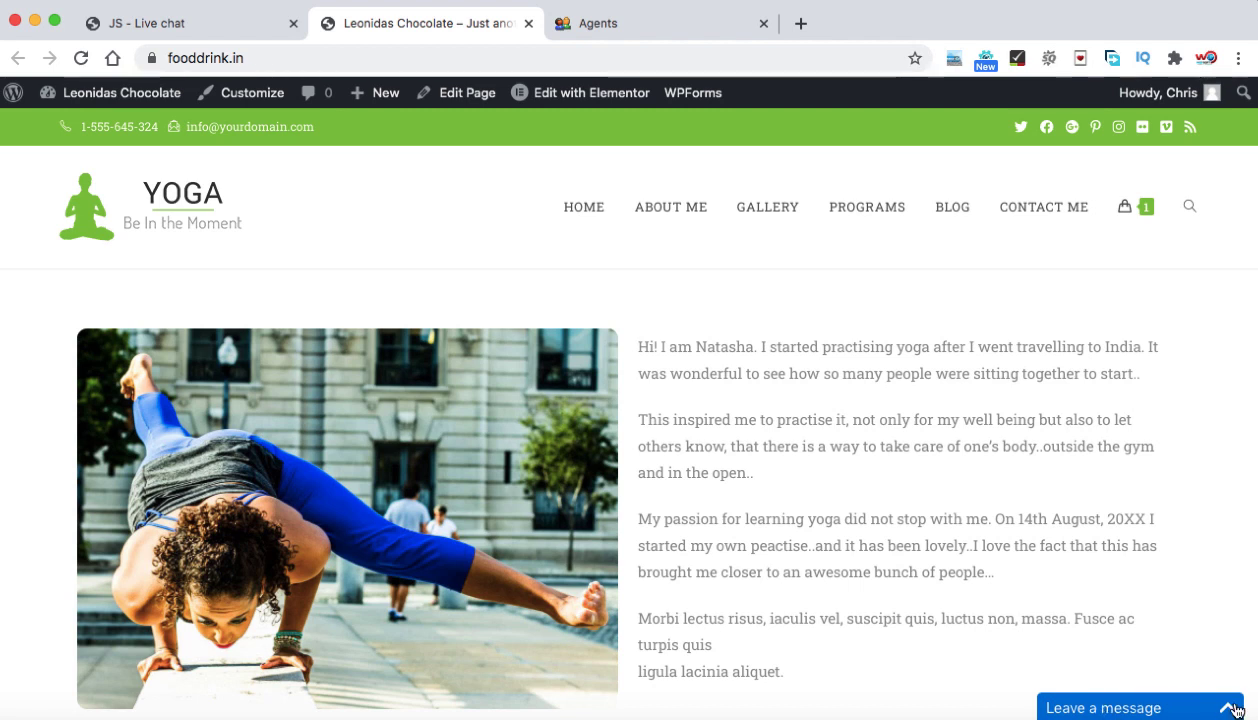
click(1231, 711)
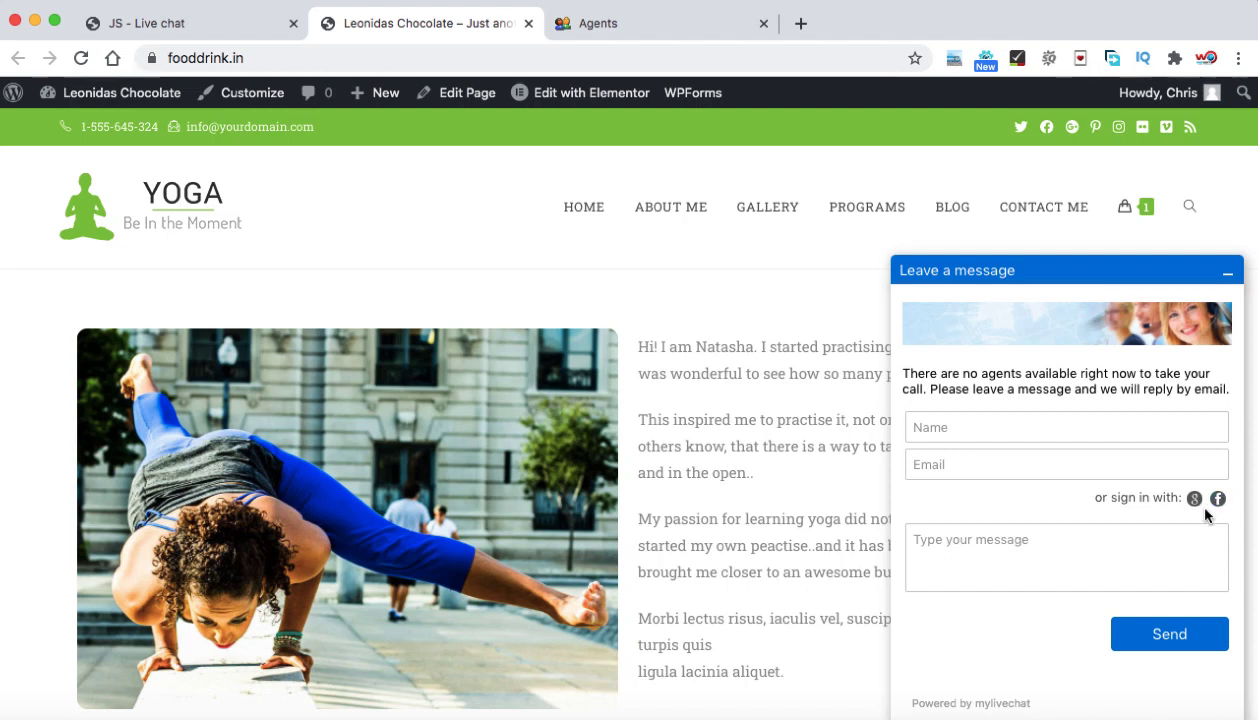
click(1227, 272)
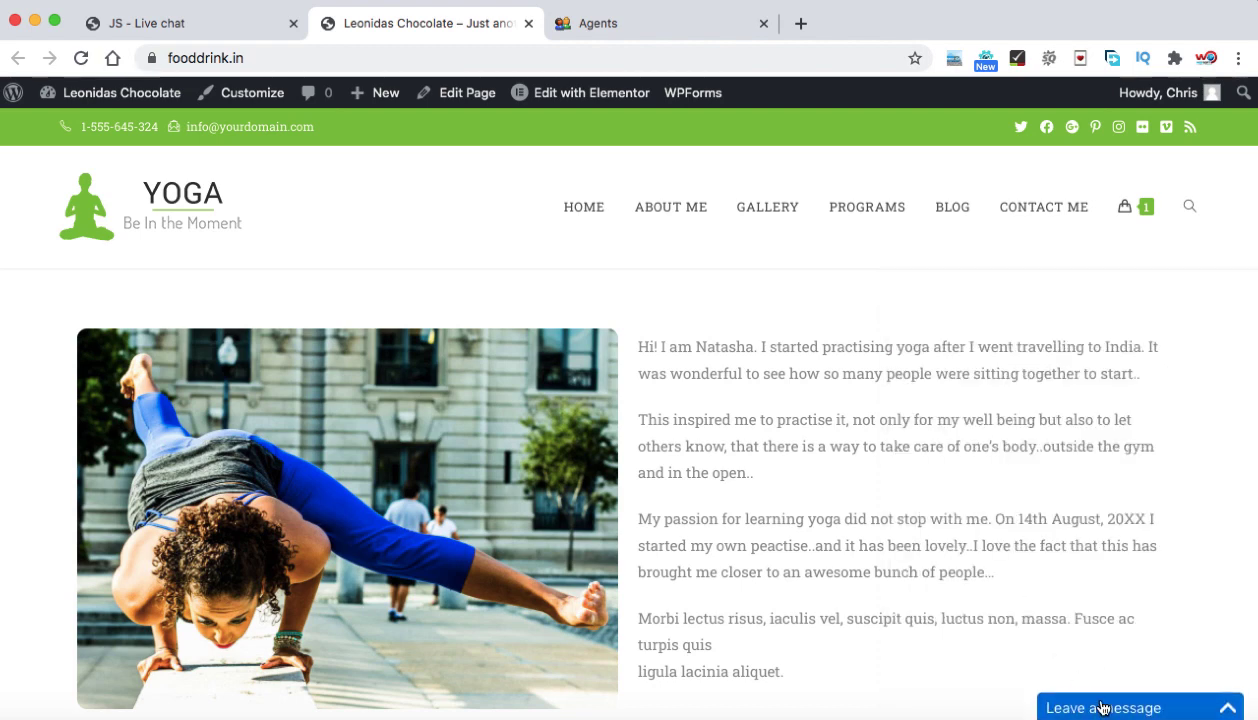
click(658, 27)
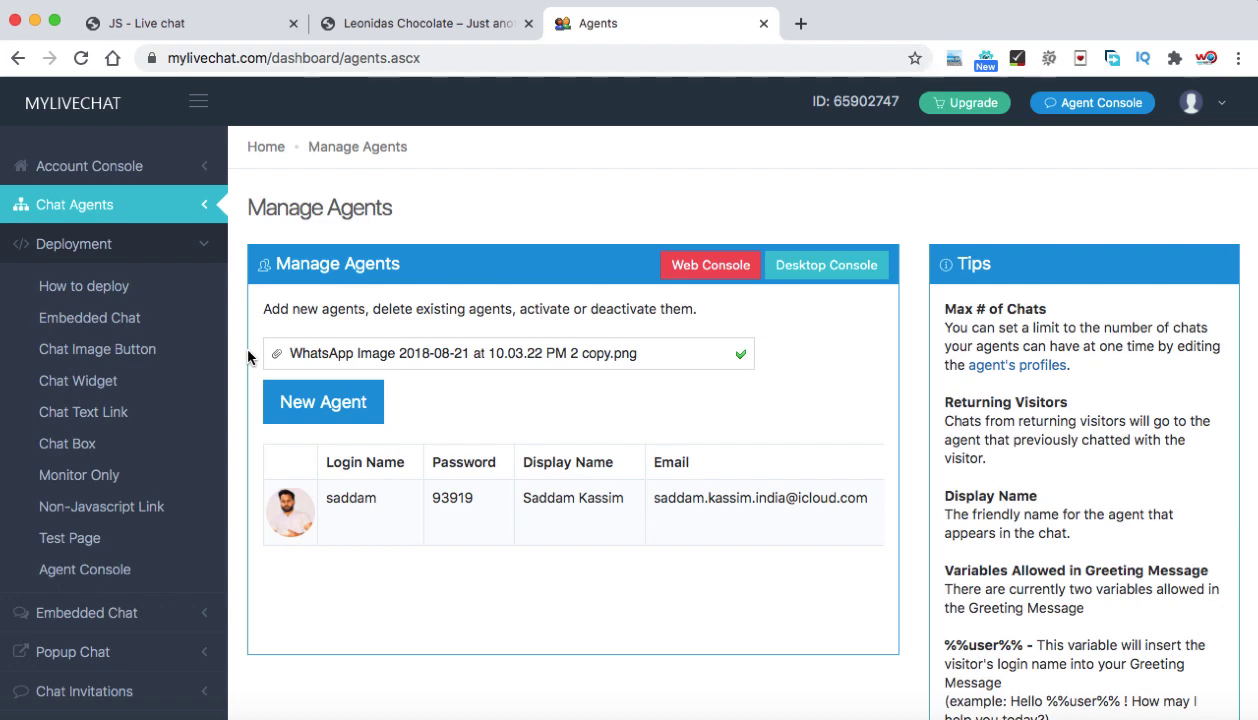
Open Embedded Chat Settings and its custom chat window design options for template 5
click(91, 320)
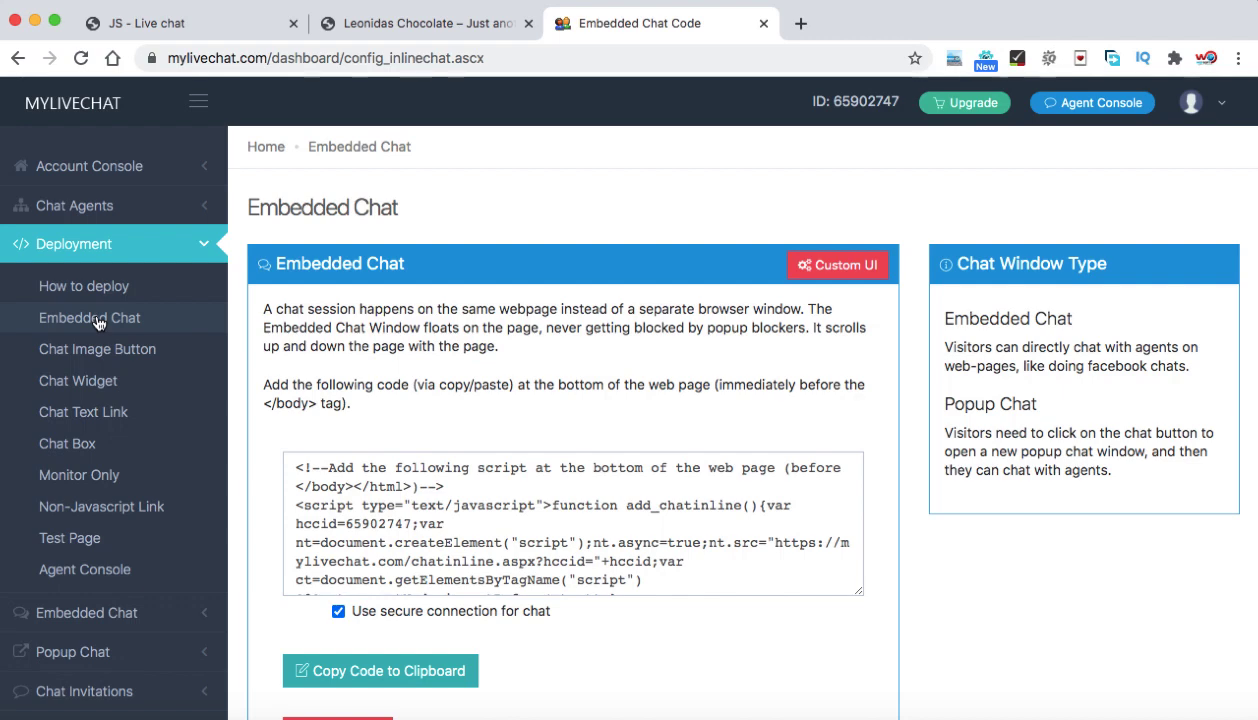
click(838, 268)
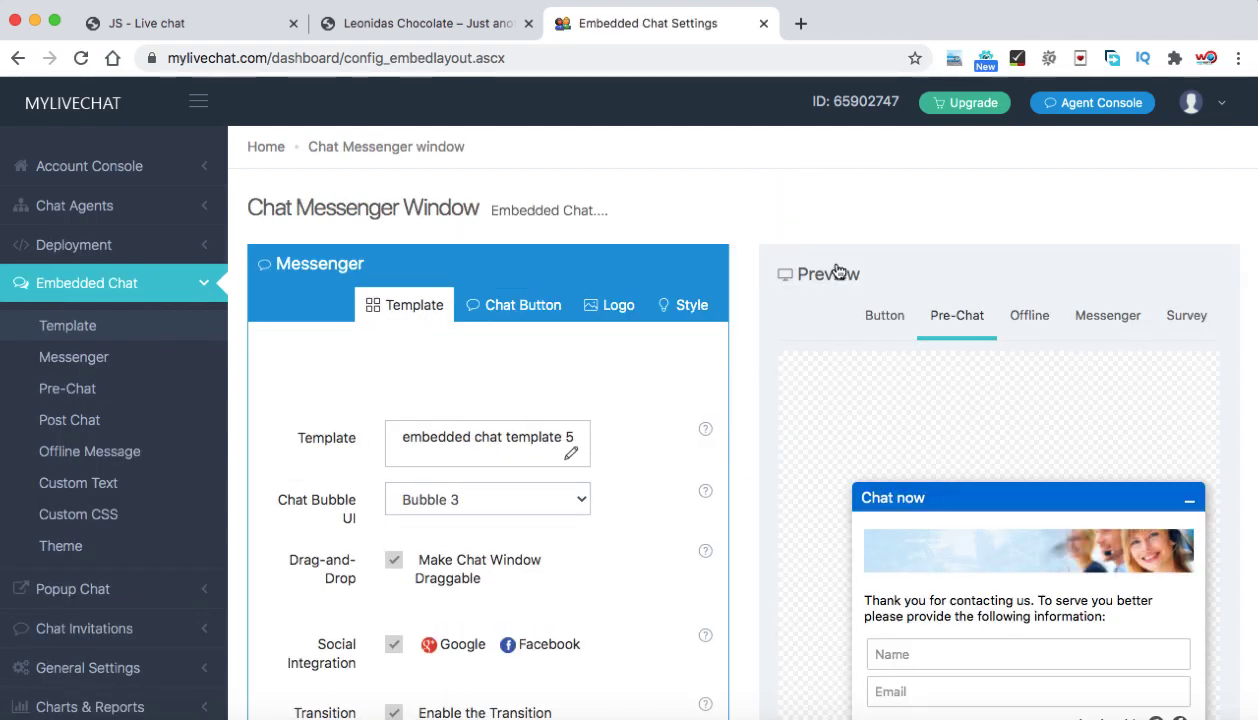
scroll(752, 378, down, 4)
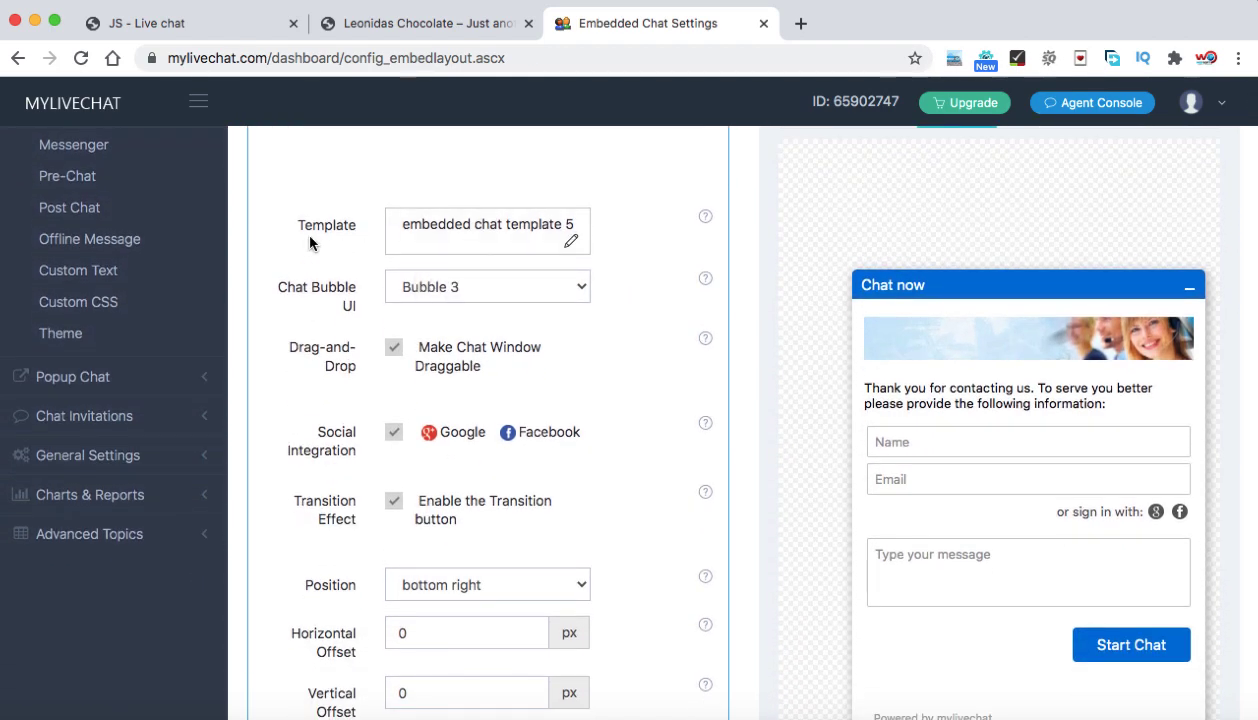
Open the embedded chat template gallery and scroll down to template 8's red Live Chat Support design
click(570, 248)
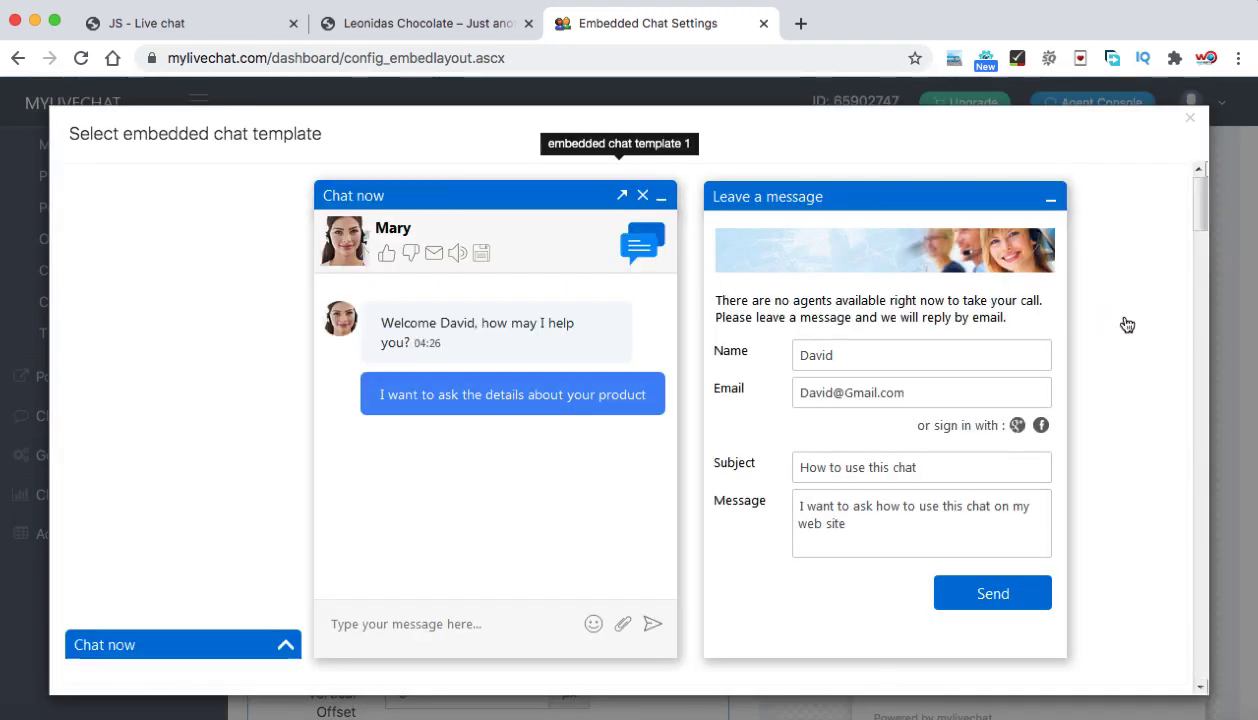
scroll(1127, 325, down, 10)
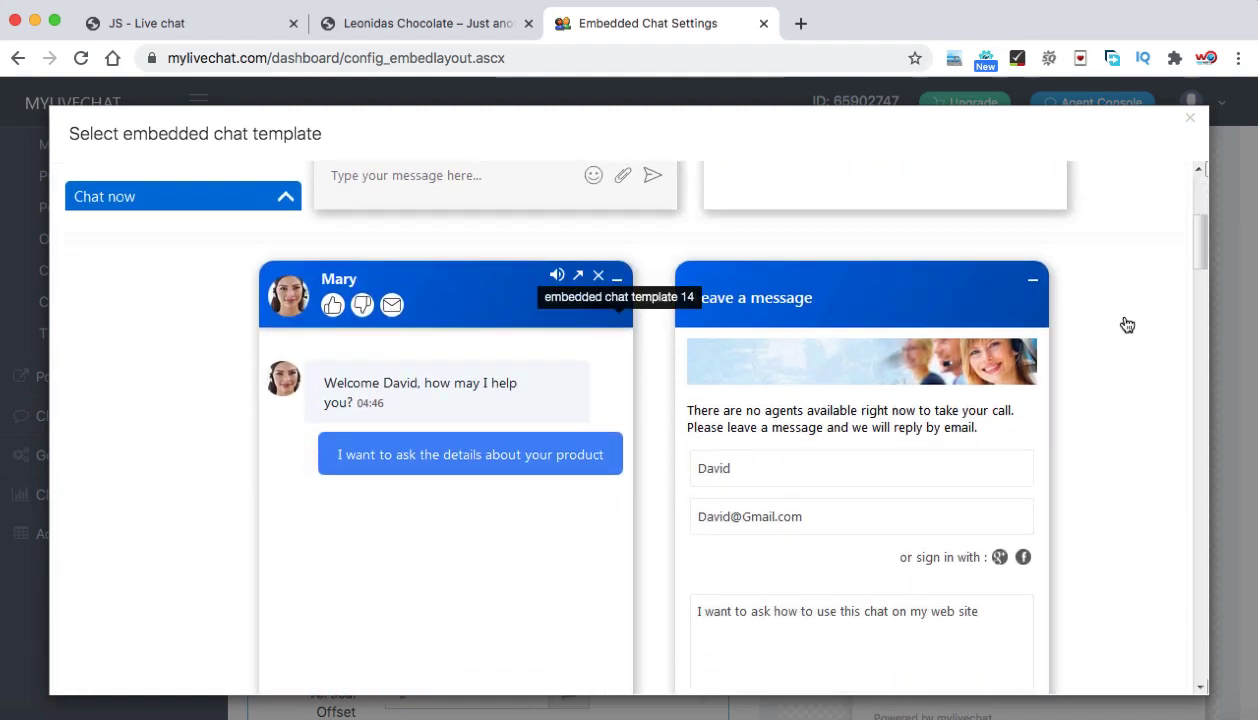
scroll(1127, 325, down, 5)
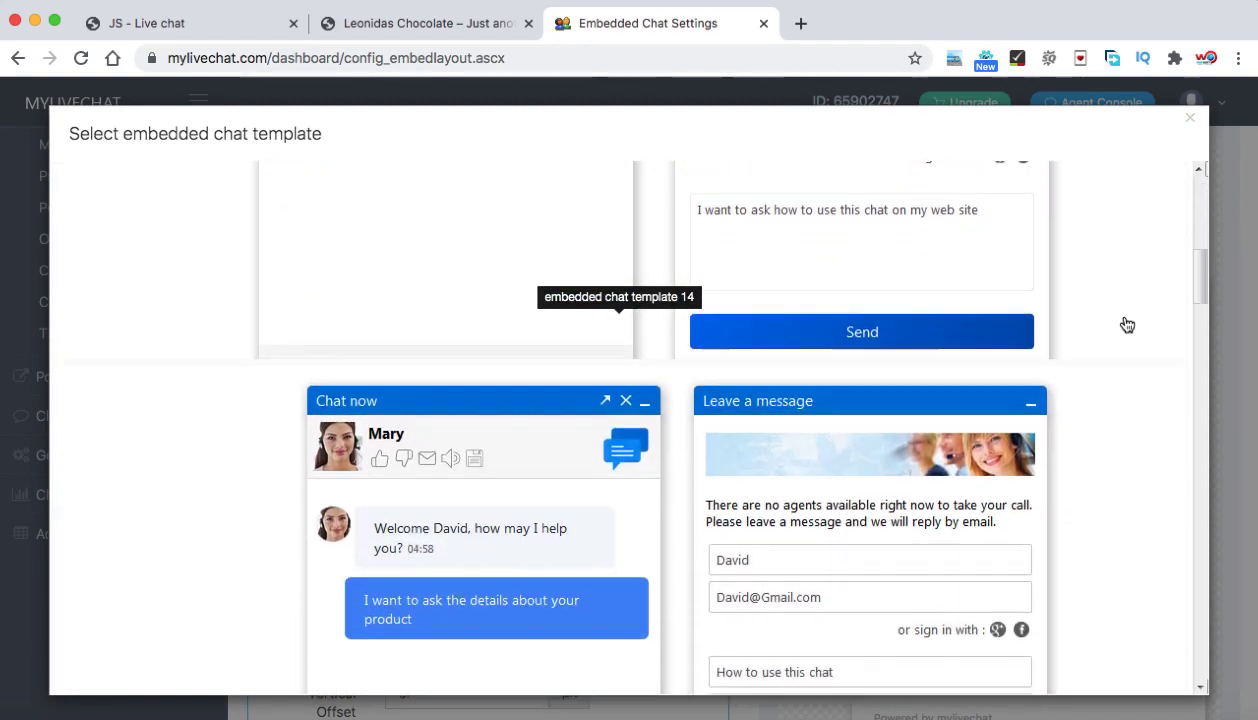
scroll(1127, 325, down, 8)
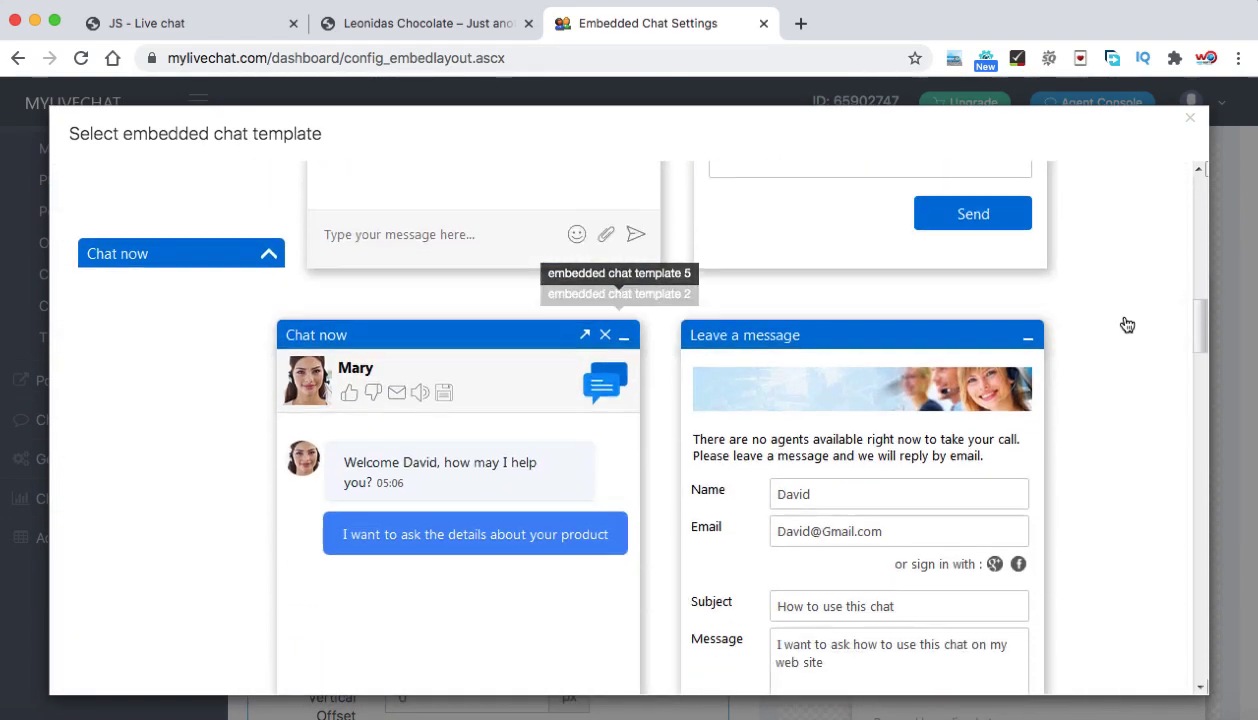
scroll(1127, 325, down, 10)
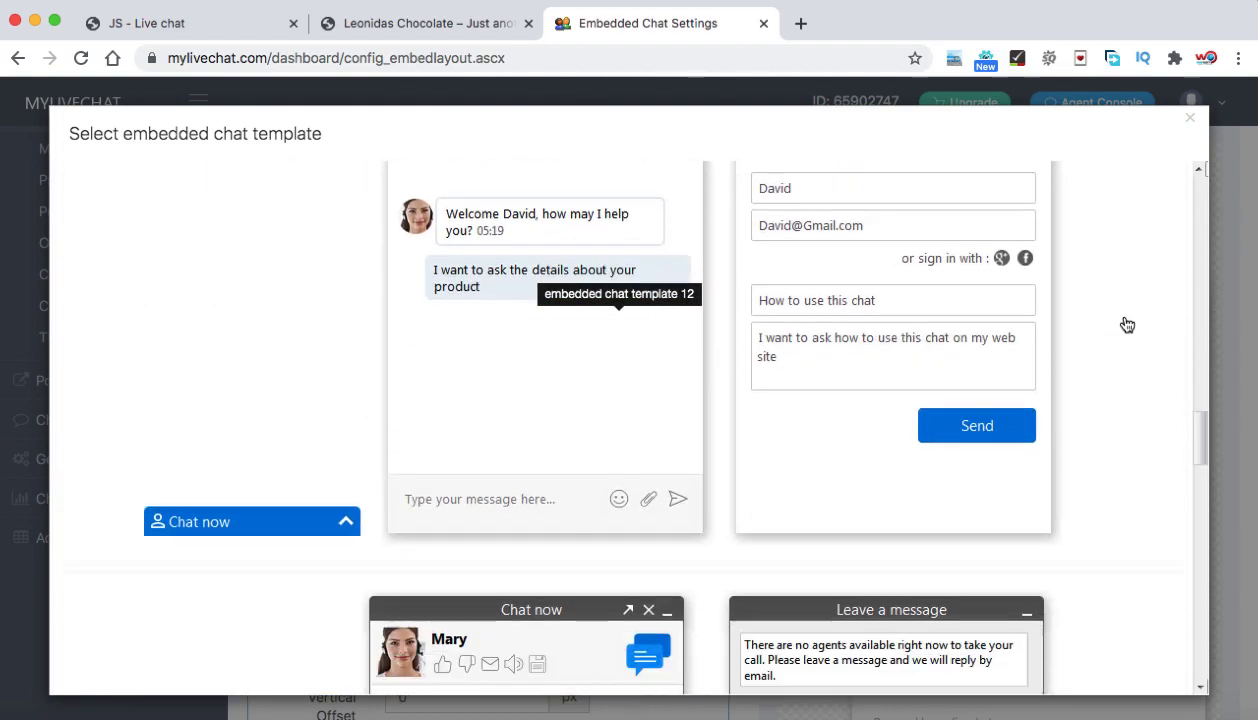
scroll(1127, 325, down, 10)
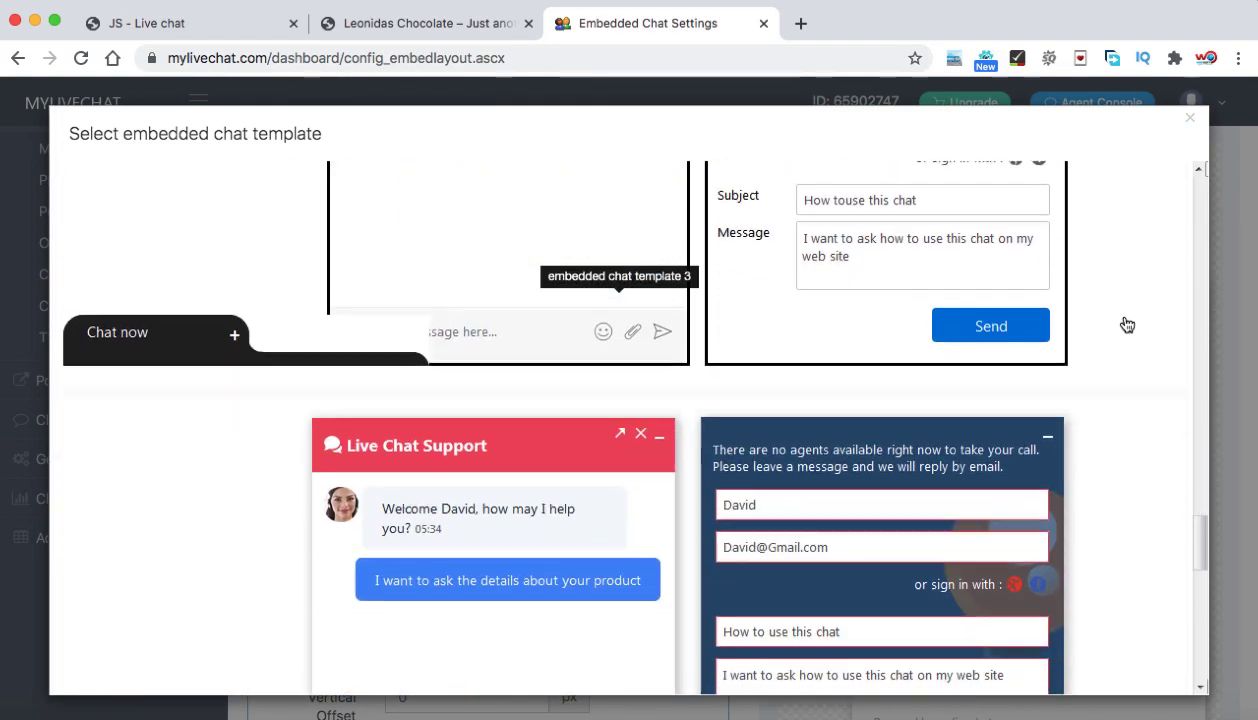
scroll(623, 320, down, 5)
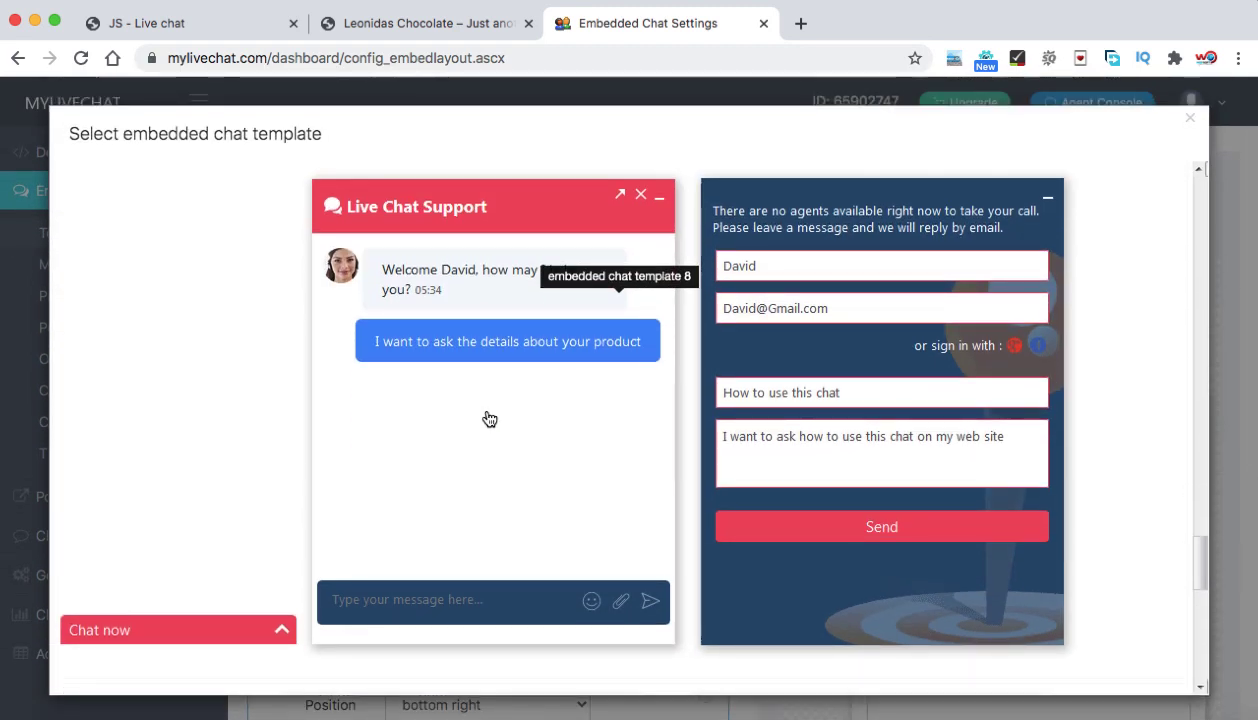
Select embedded chat template 8 and preview its red Chat now button and navy pre-chat form
click(487, 417)
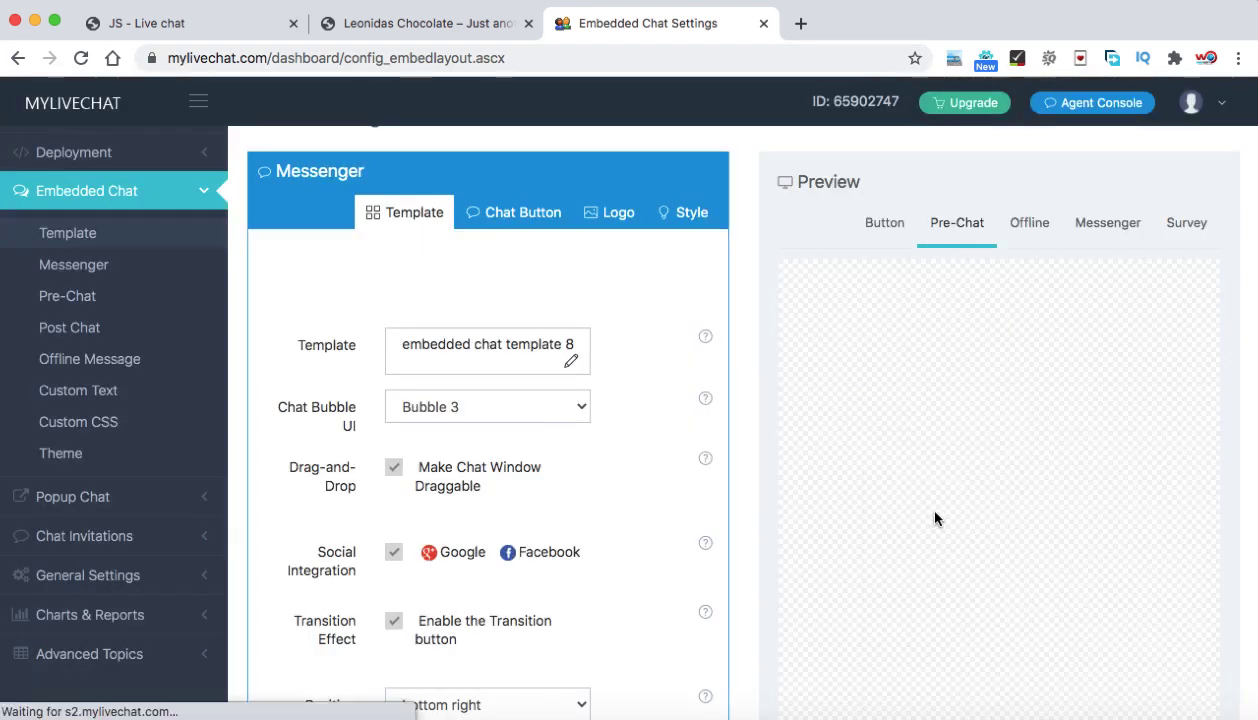
scroll(755, 457, down, 1)
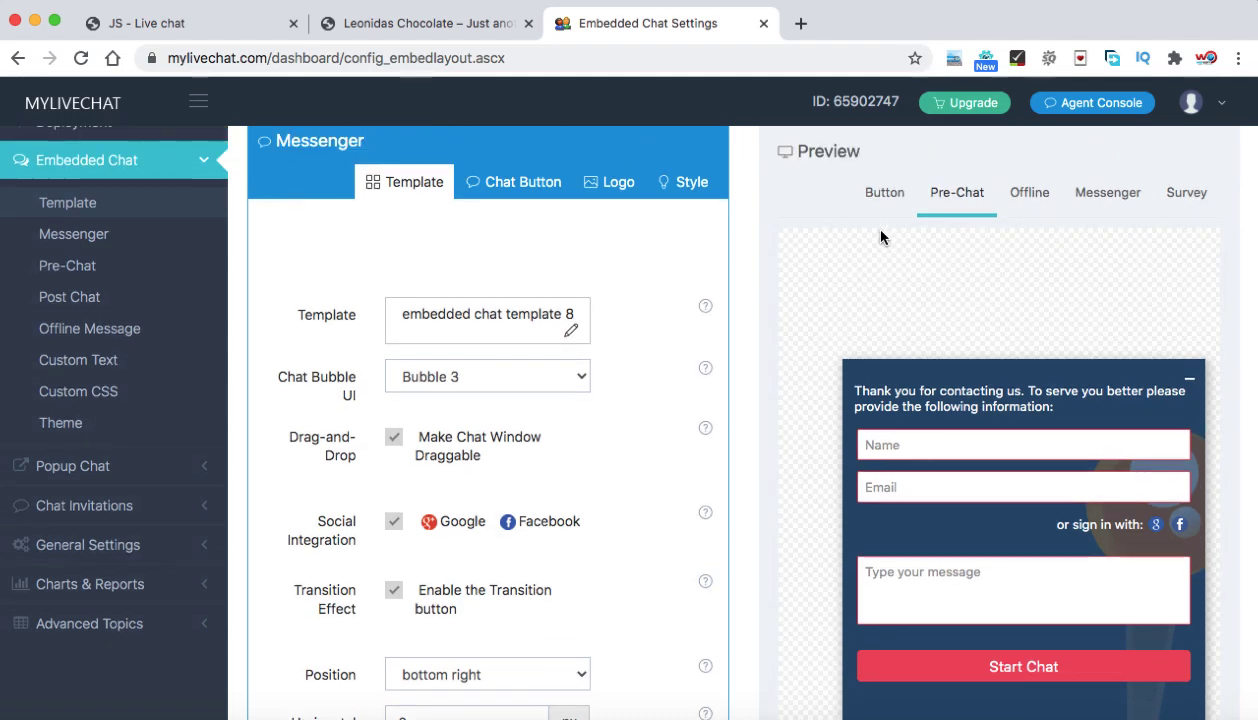
click(883, 195)
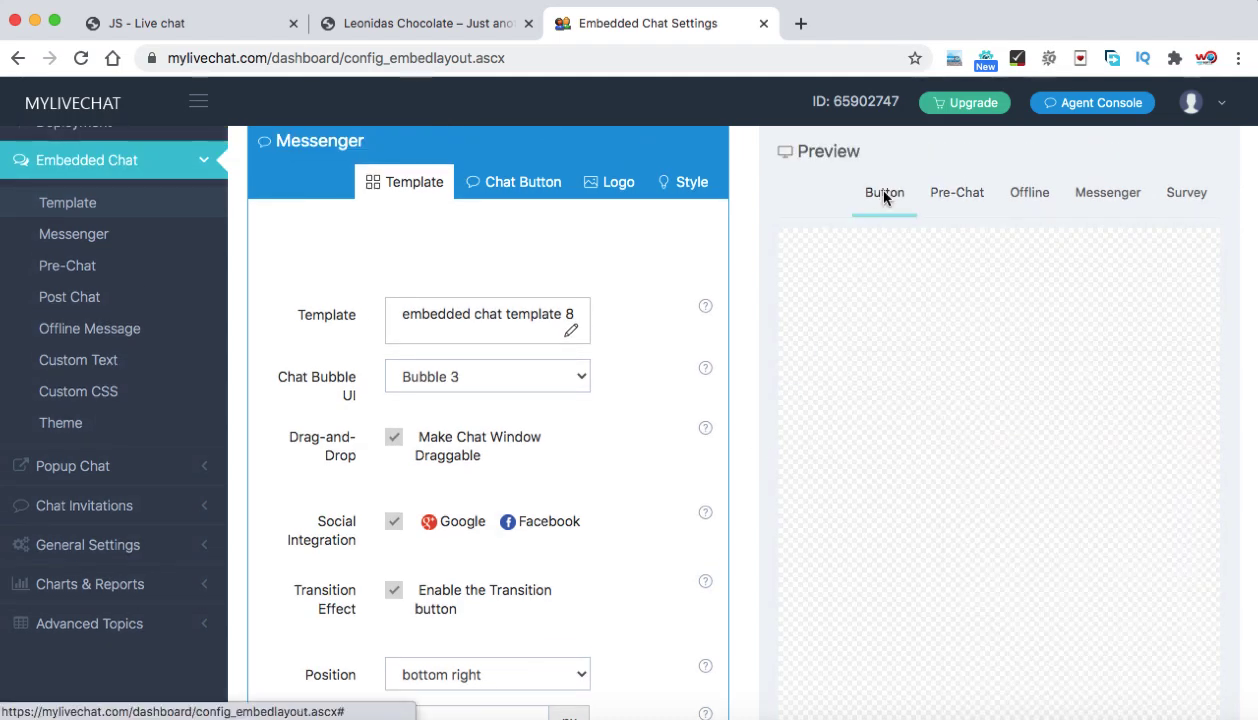
scroll(953, 345, down, 3)
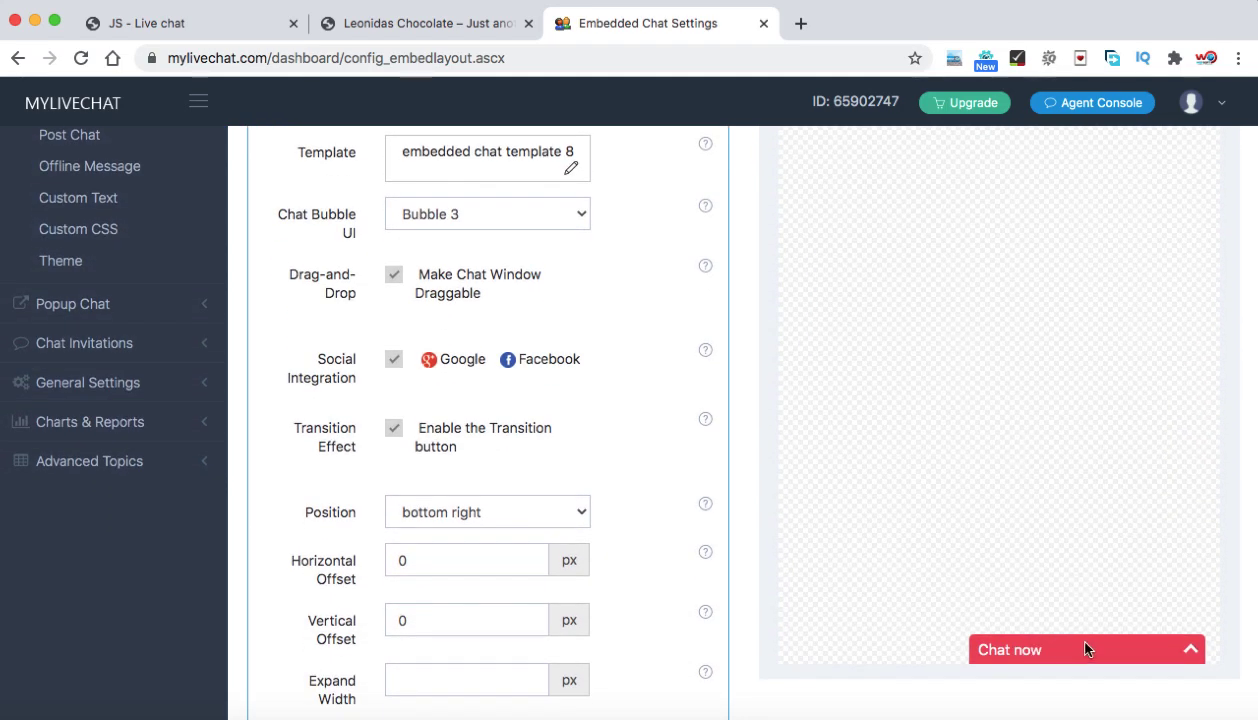
scroll(1060, 460, up, 3)
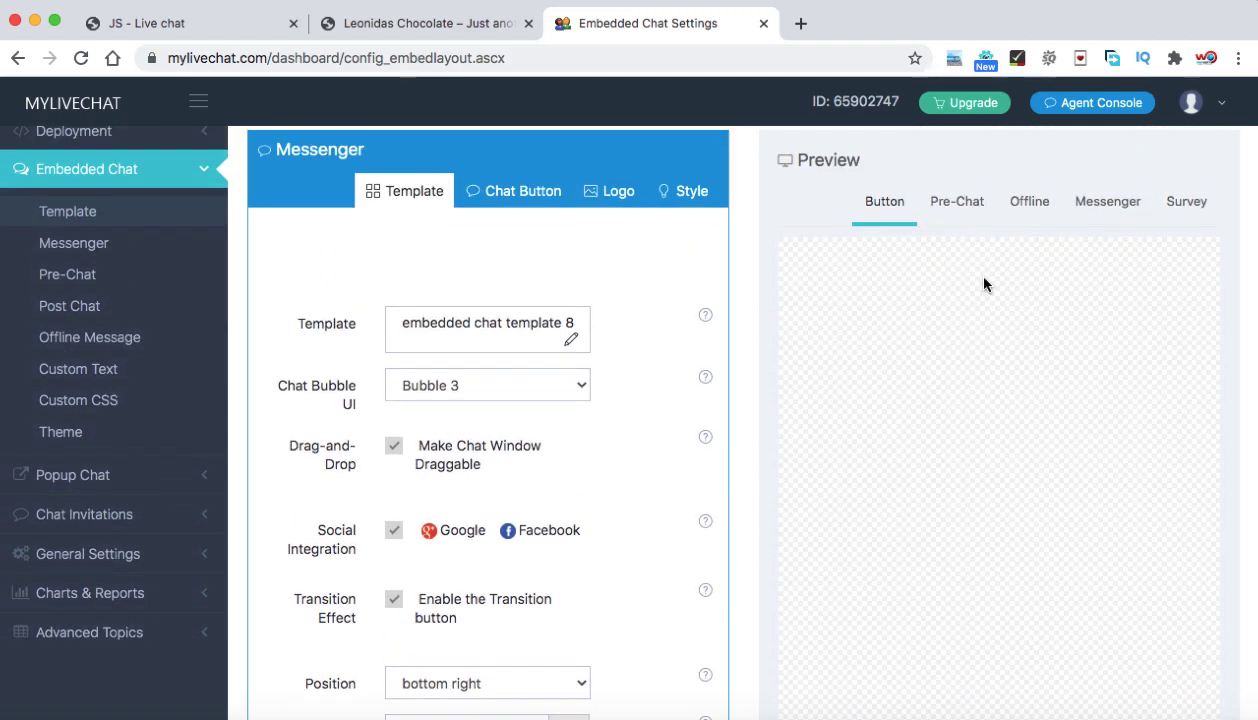
click(951, 207)
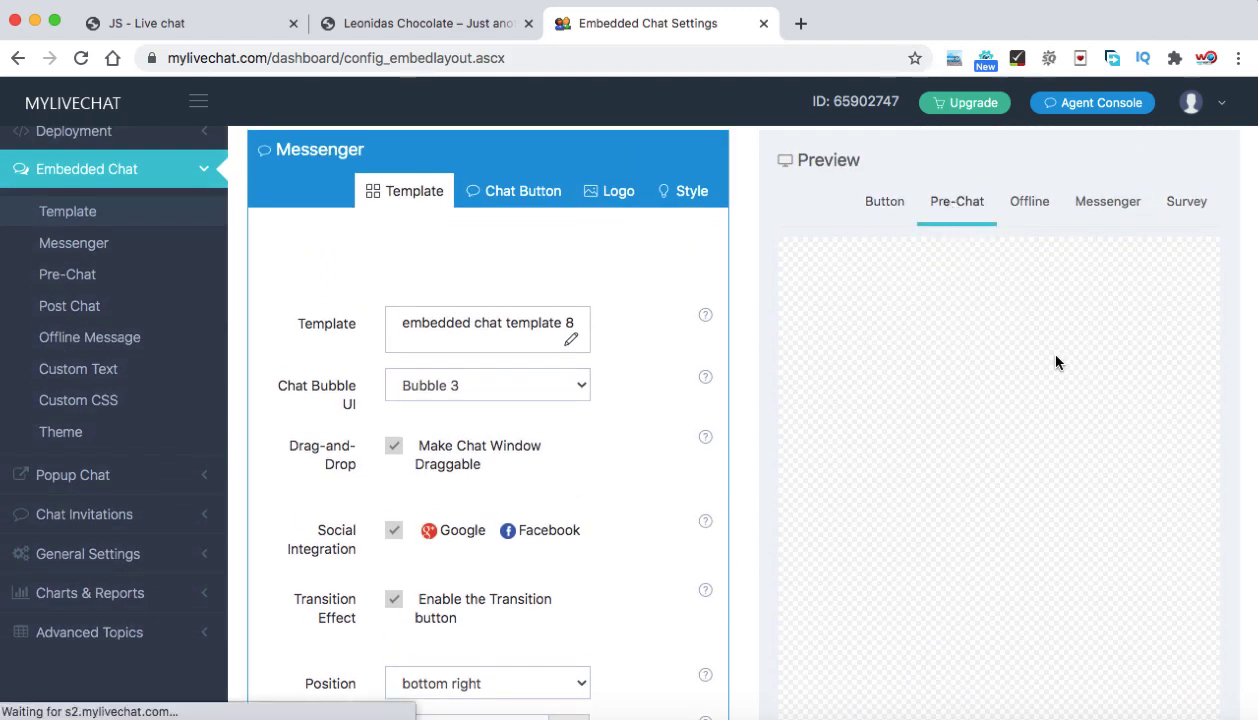
Save the embedded chat configuration with template 8
scroll(1057, 362, down, 2)
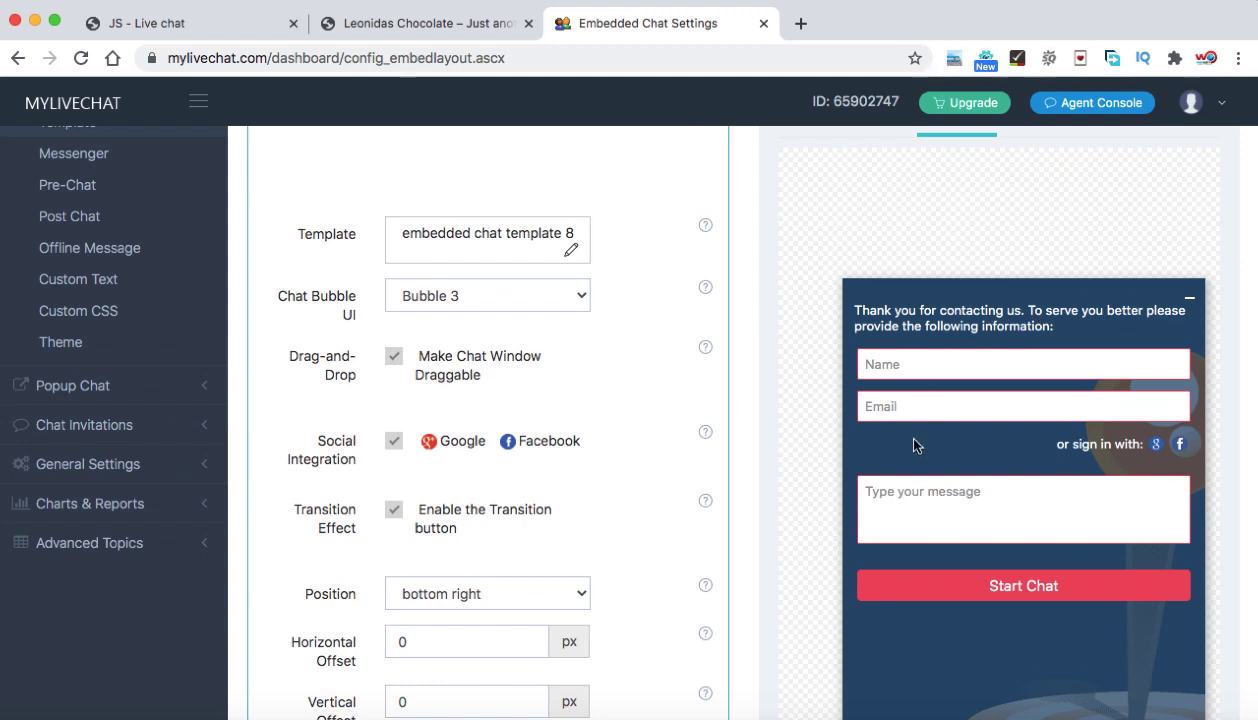
scroll(705, 520, down, 7)
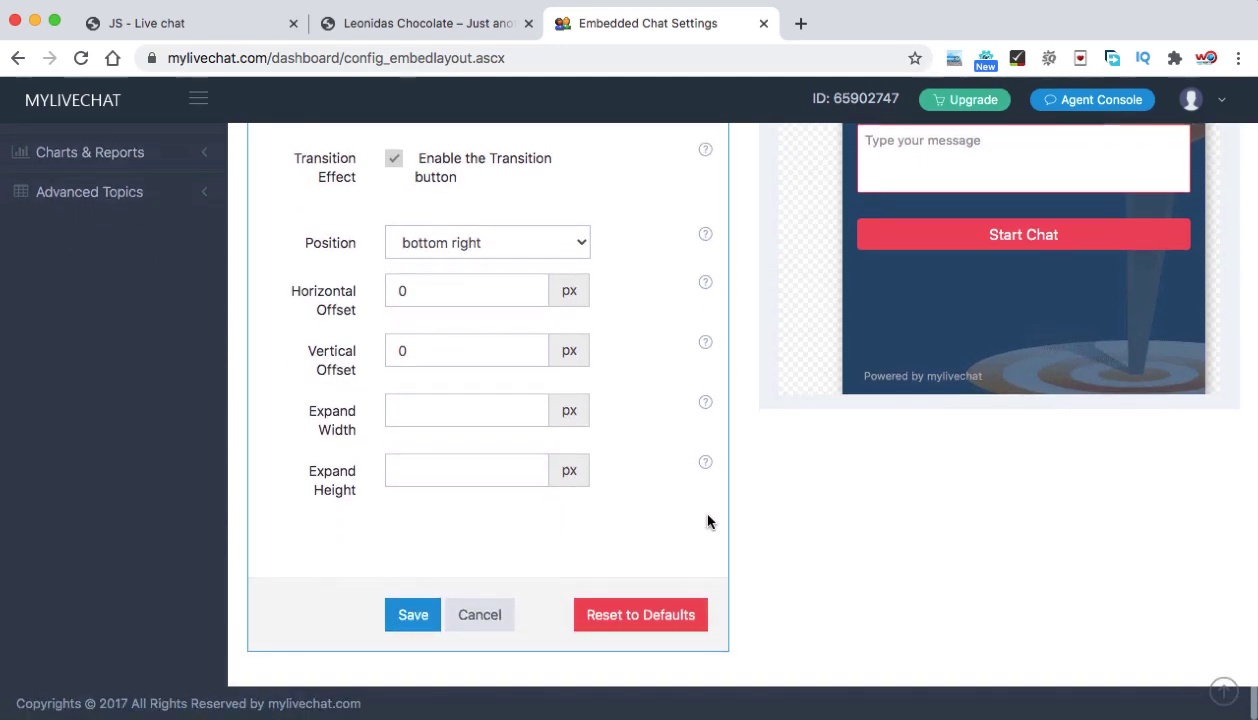
click(406, 617)
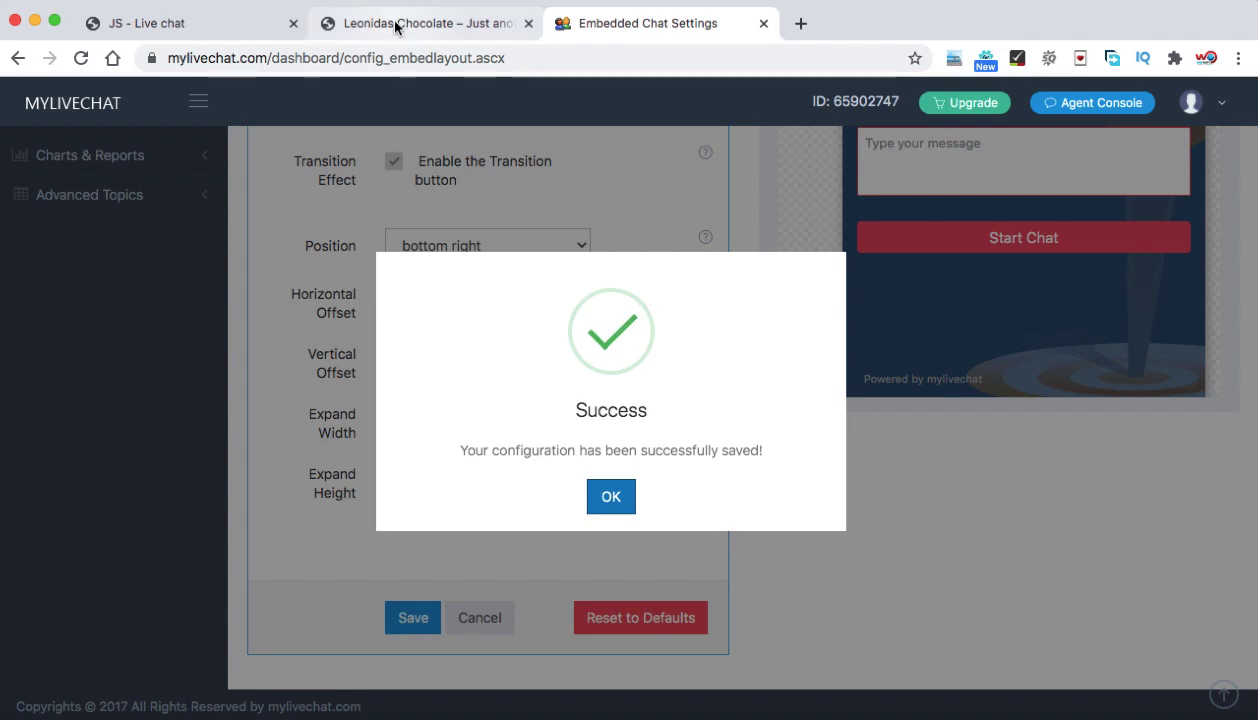
Reload the yoga site and expand its chat widget to reveal the navy leave-a-message form
click(393, 22)
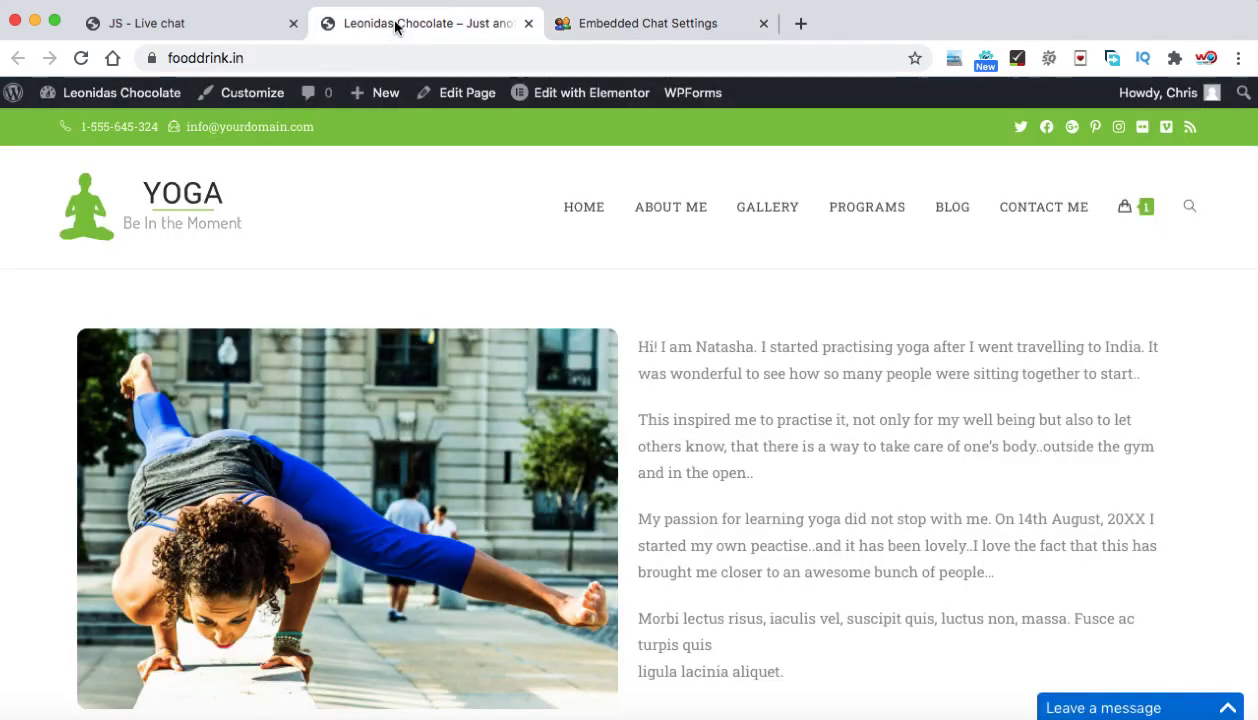
click(76, 58)
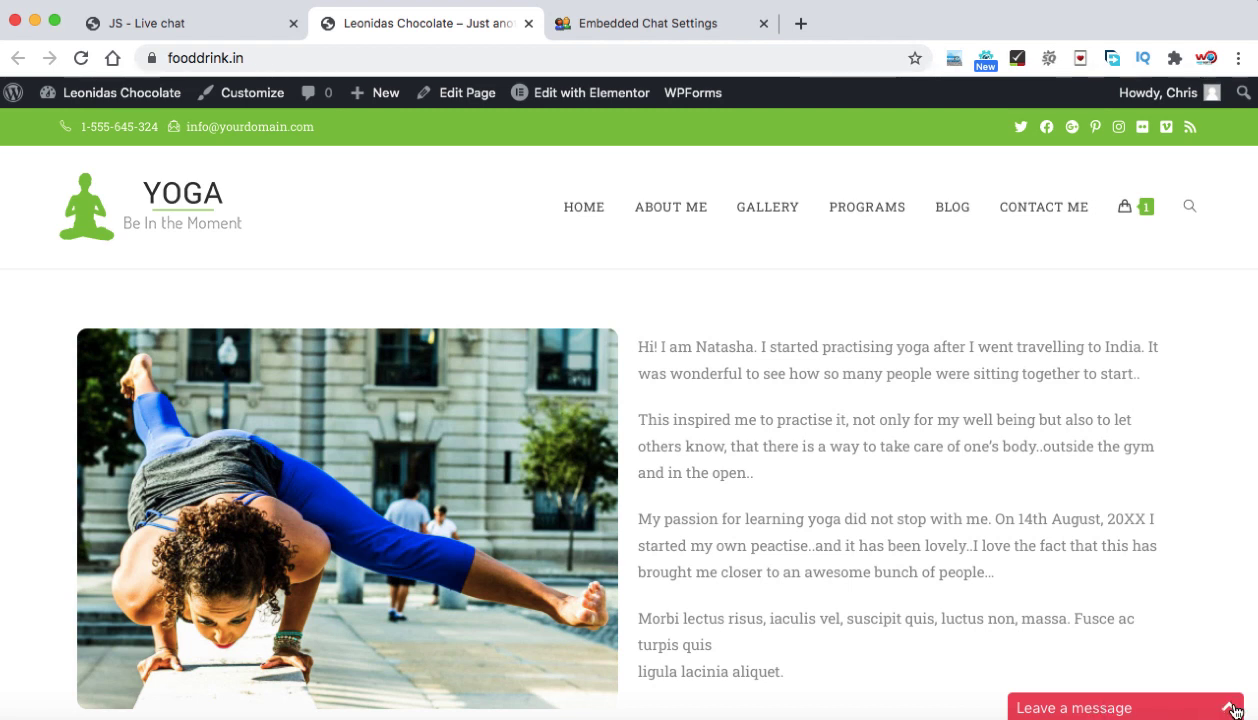
click(1229, 707)
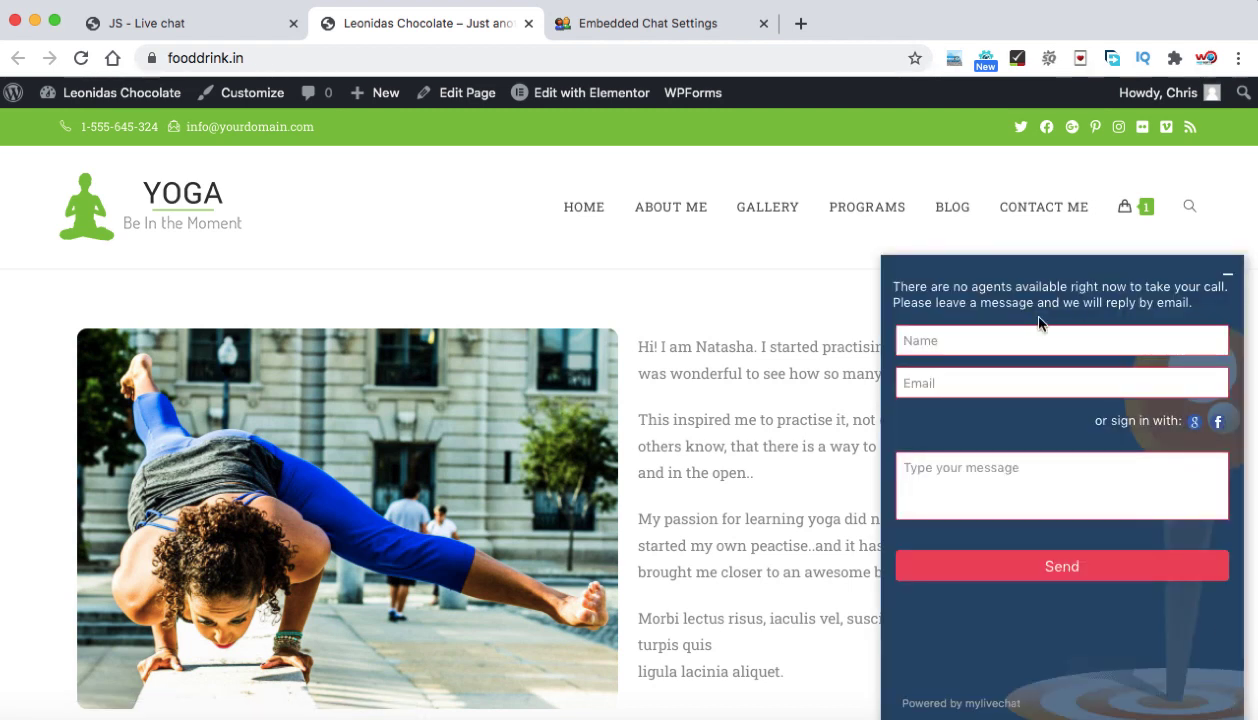
click(648, 30)
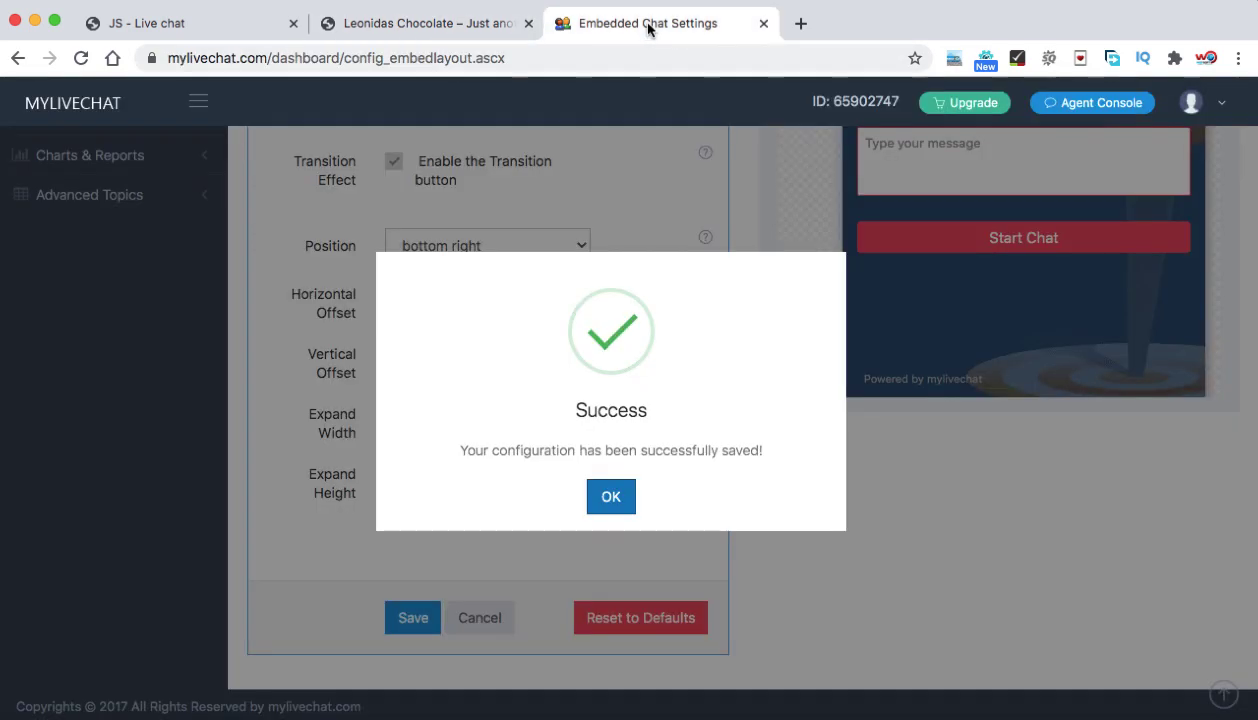
click(611, 497)
scroll(643, 371, up, 1)
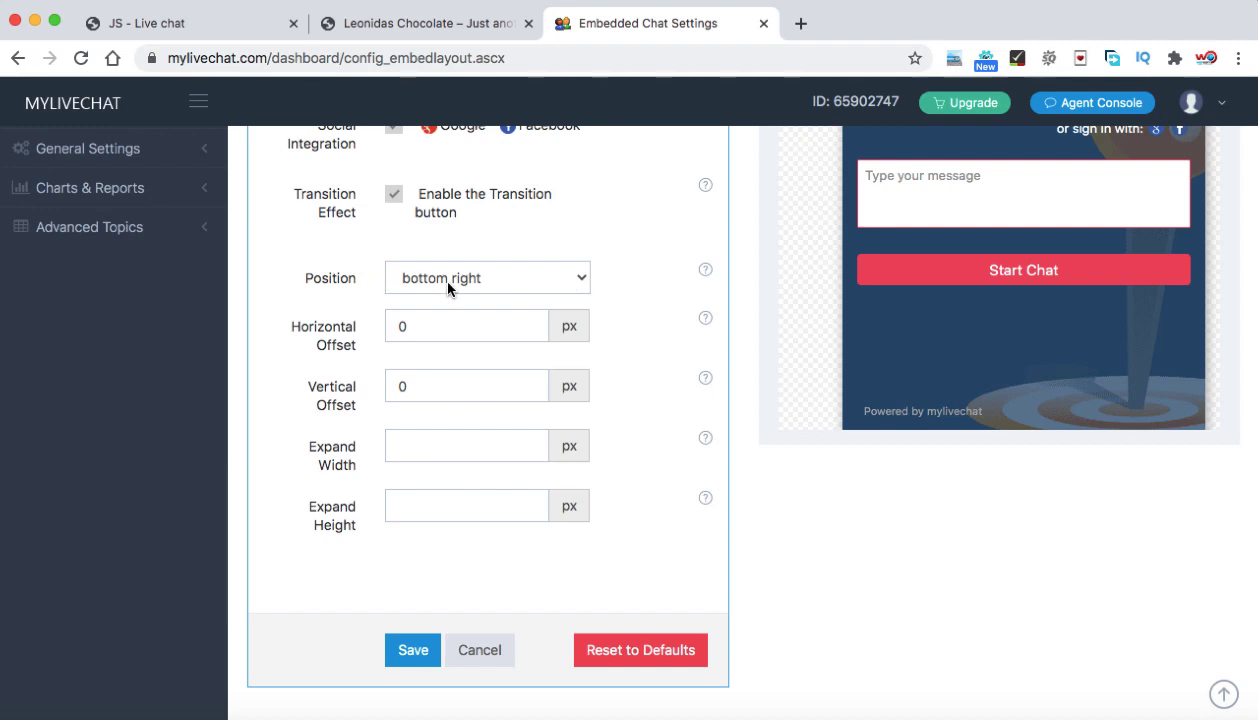
click(514, 280)
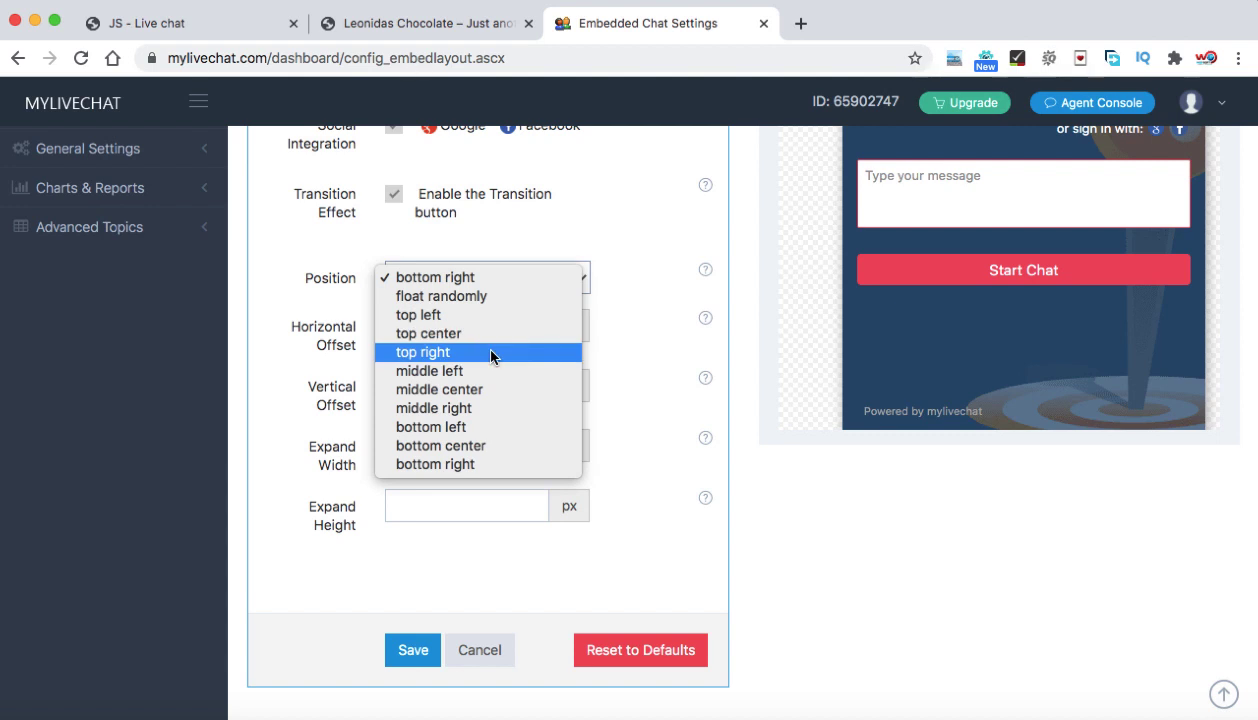
click(643, 332)
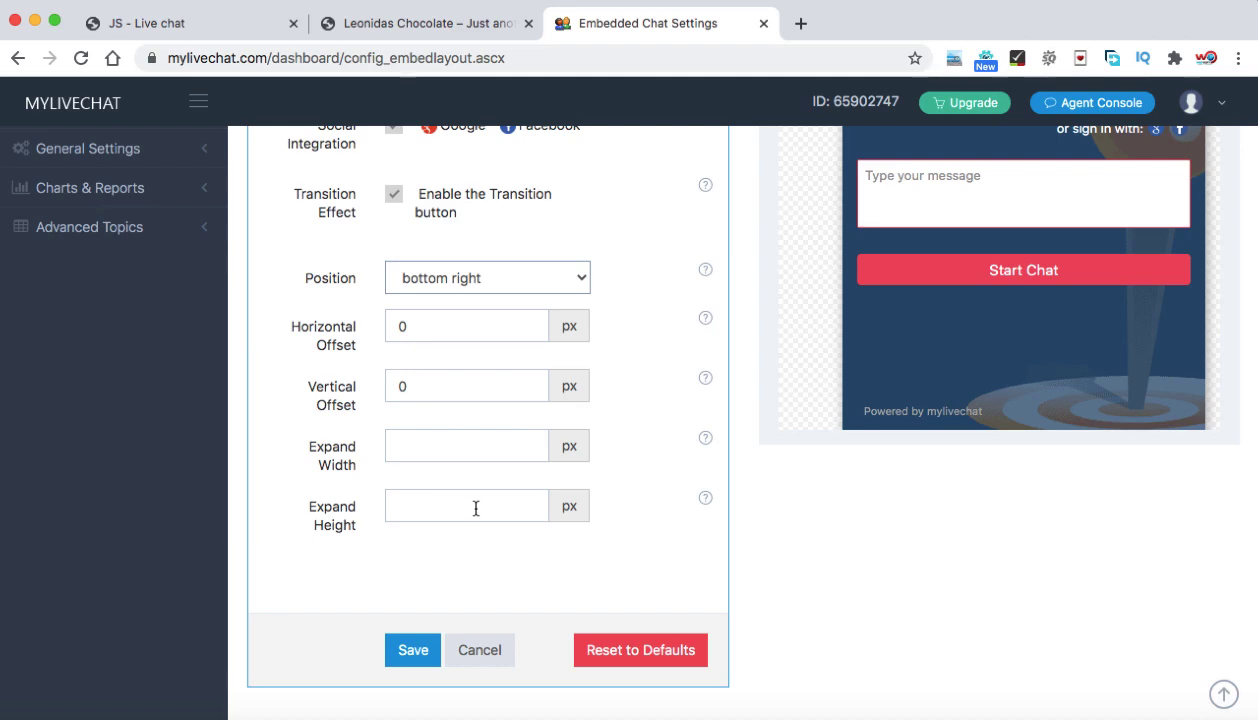
scroll(422, 633, up, 5)
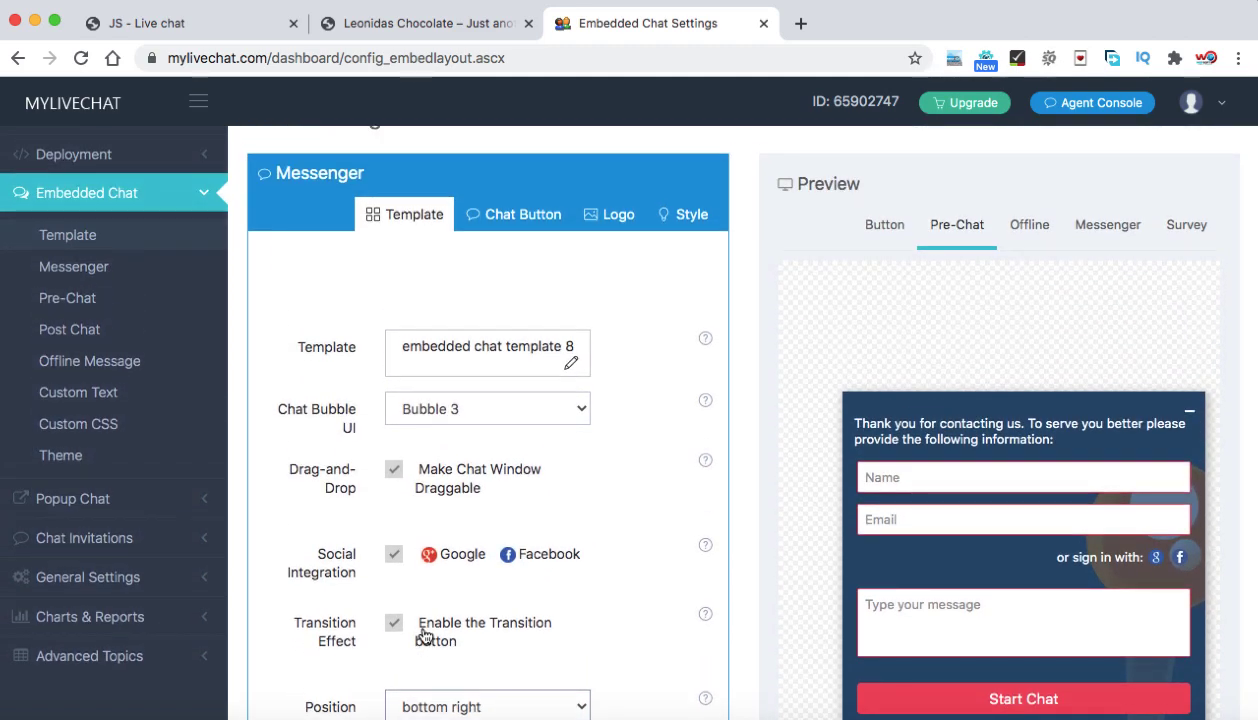
scroll(424, 636, up, 2)
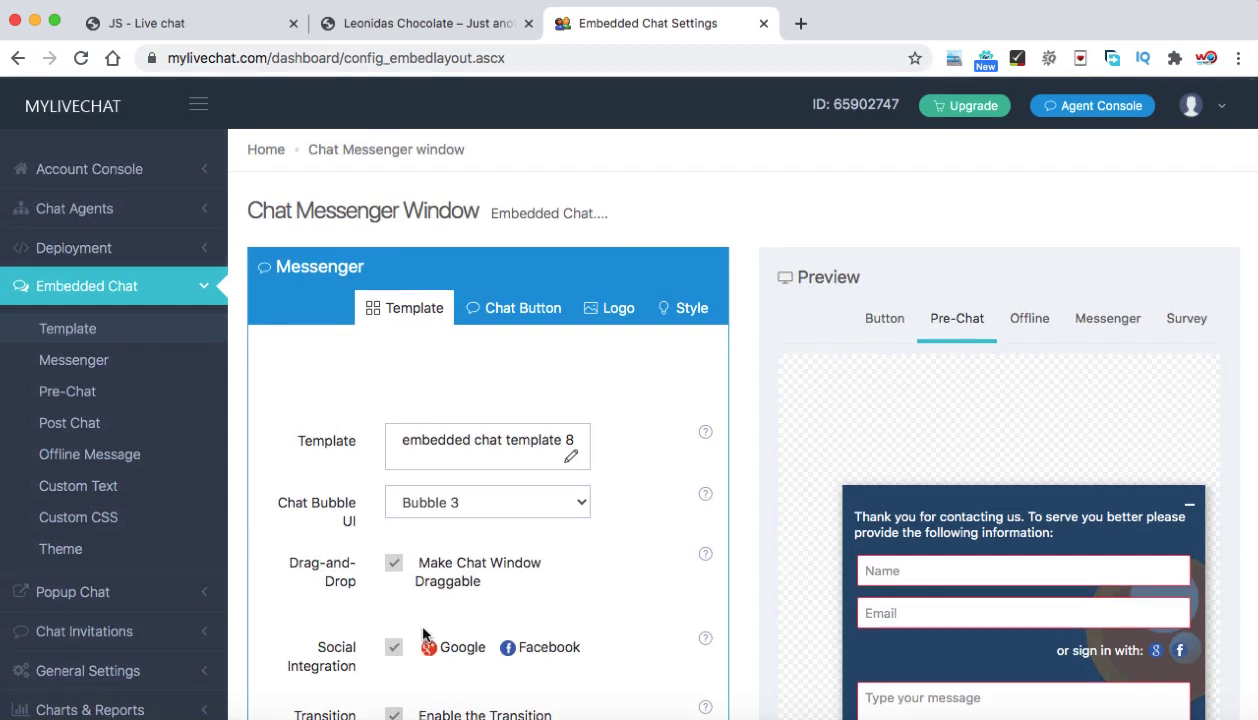
Collapse the yoga site's chat panel back into its bar and return to MyLiveChat
click(392, 32)
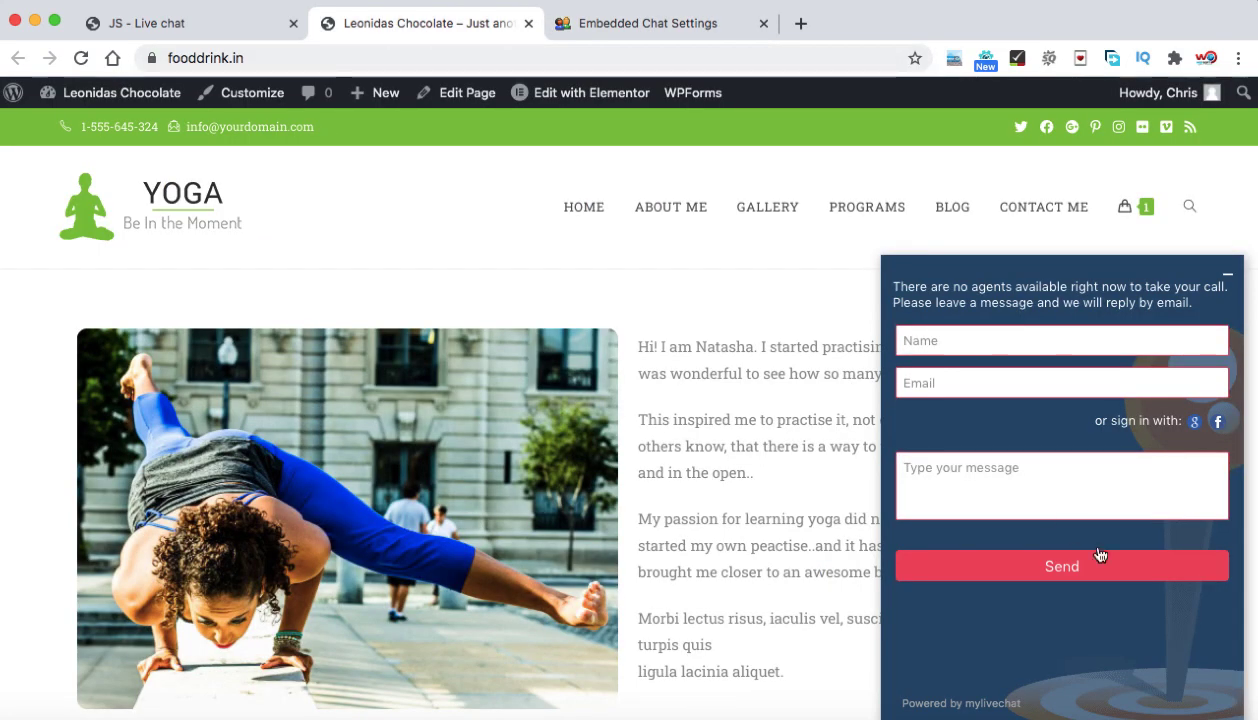
click(1227, 274)
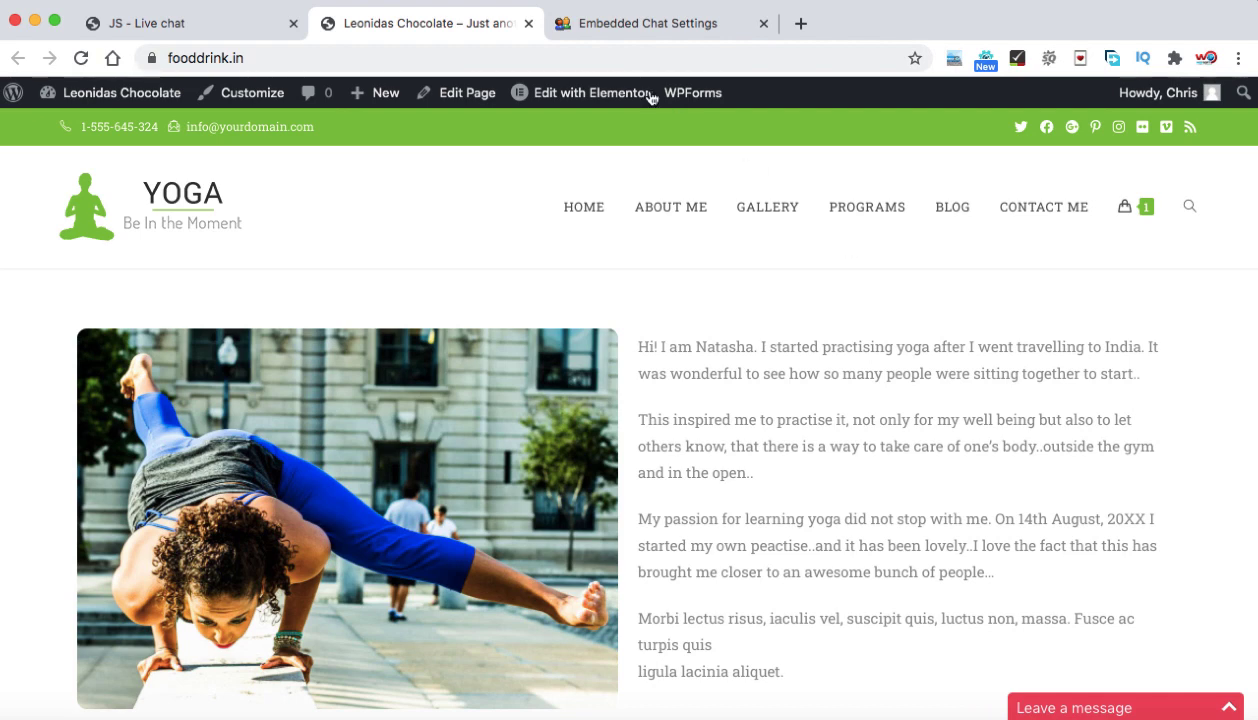
click(663, 23)
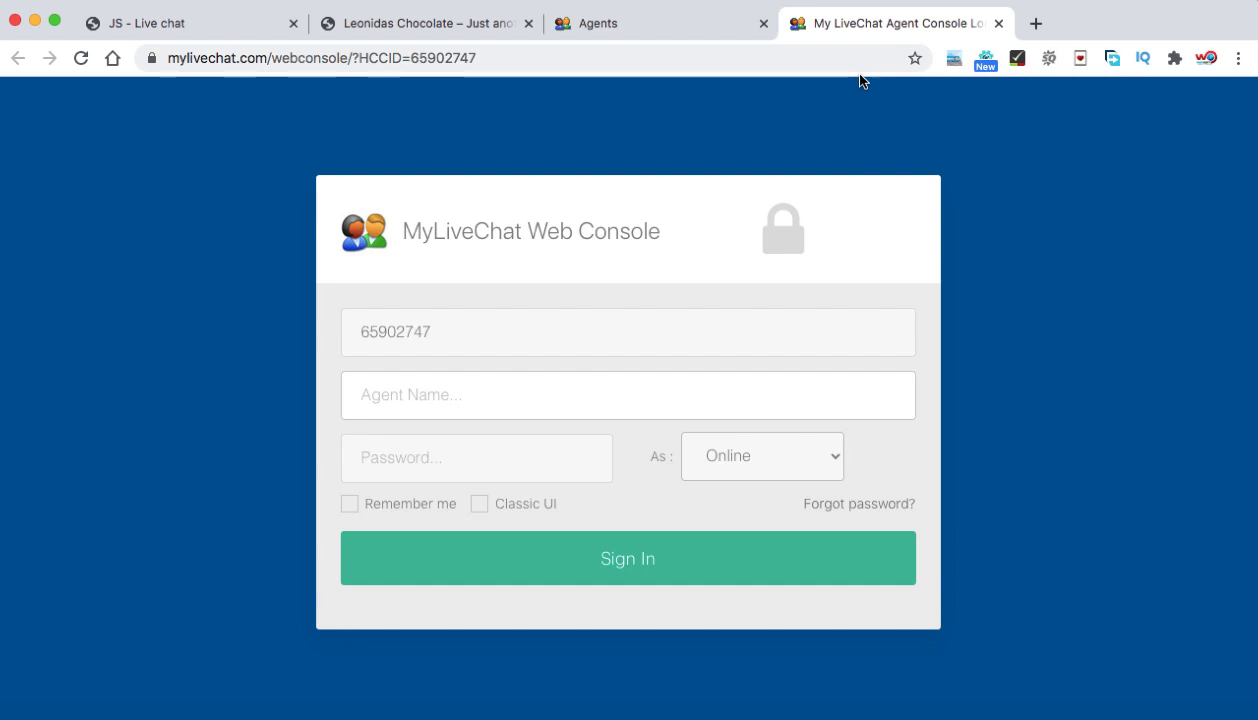
Enter the agent's name and password, looked up on Manage Agents, into the web console login and sign in
text(s)
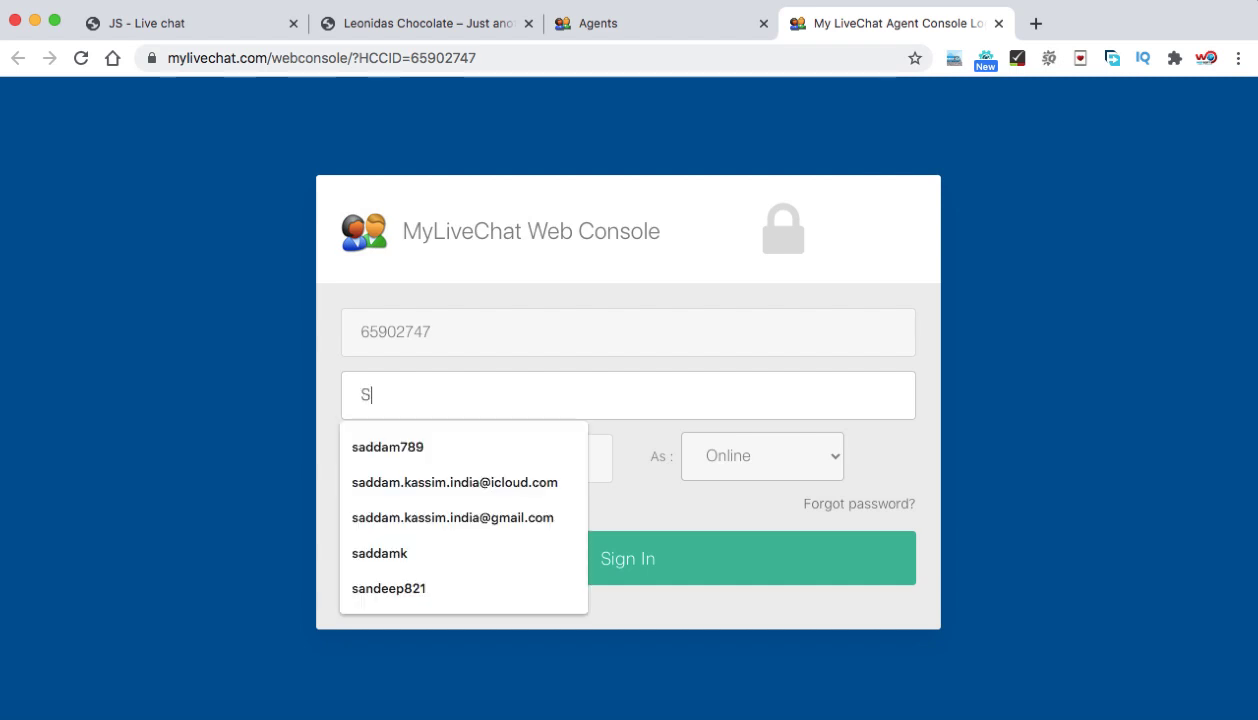
key(BackSpace)
text(s)
key(BackSpace)
text(Saddam)
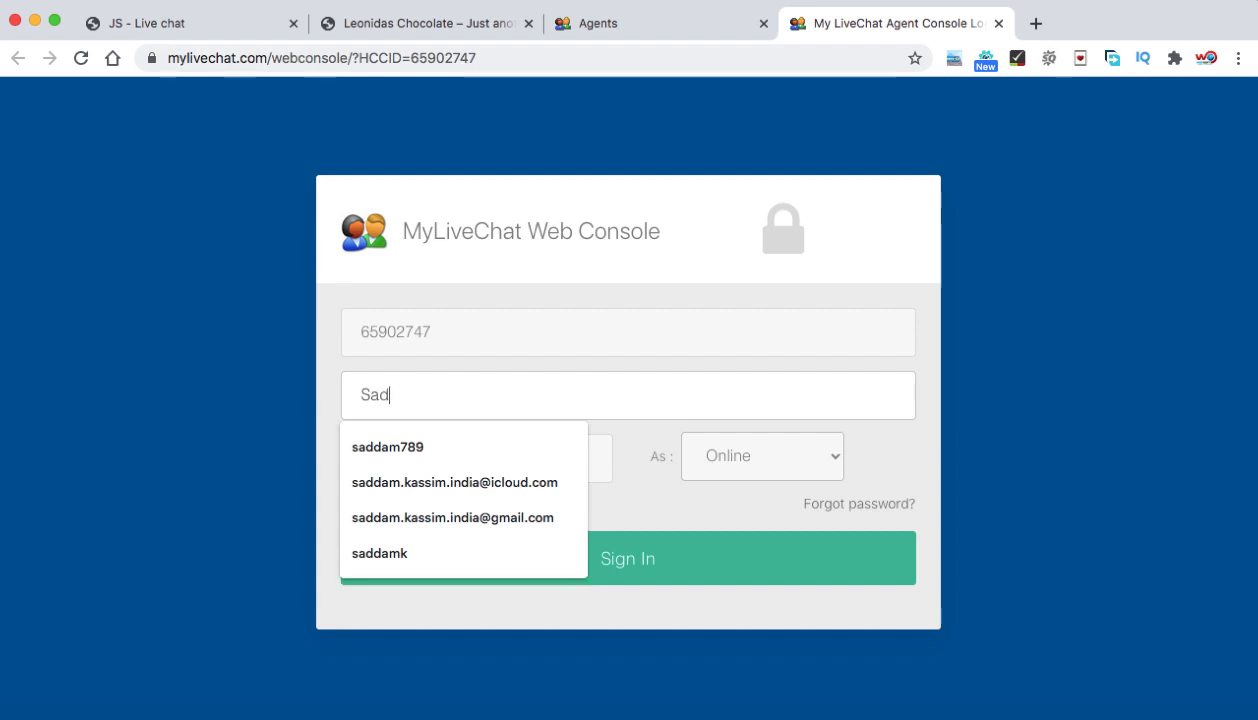
key(Tab)
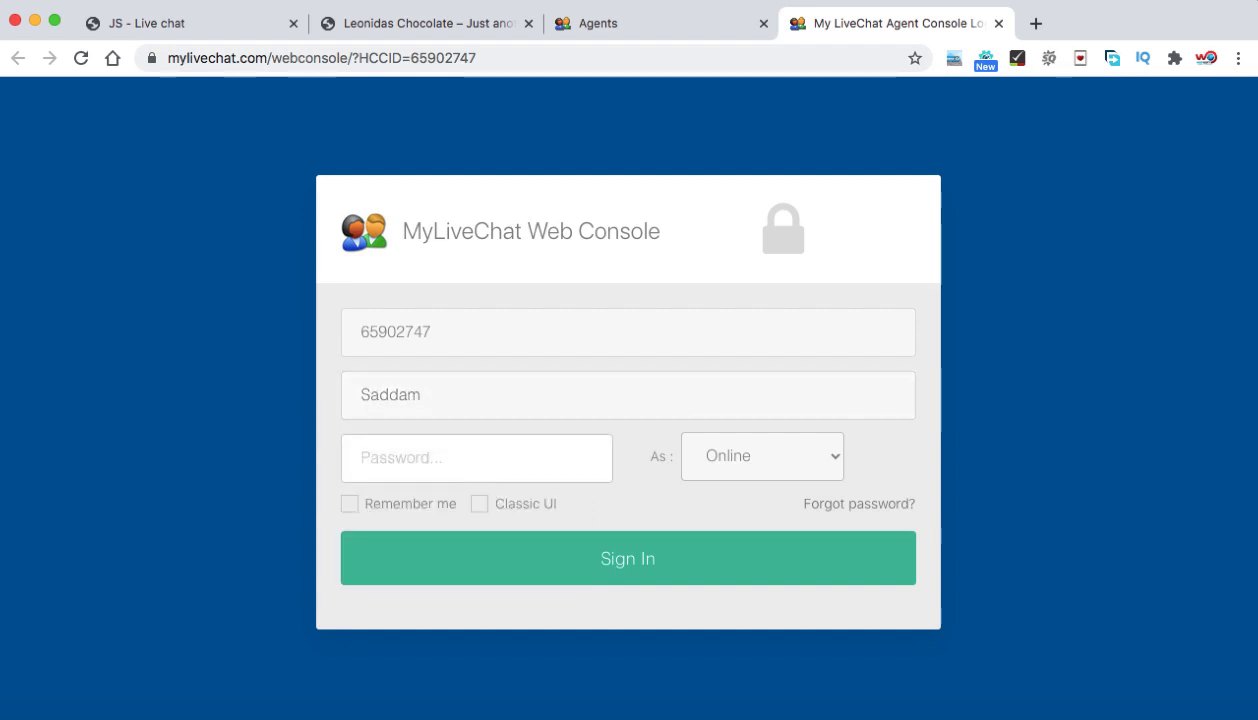
click(626, 25)
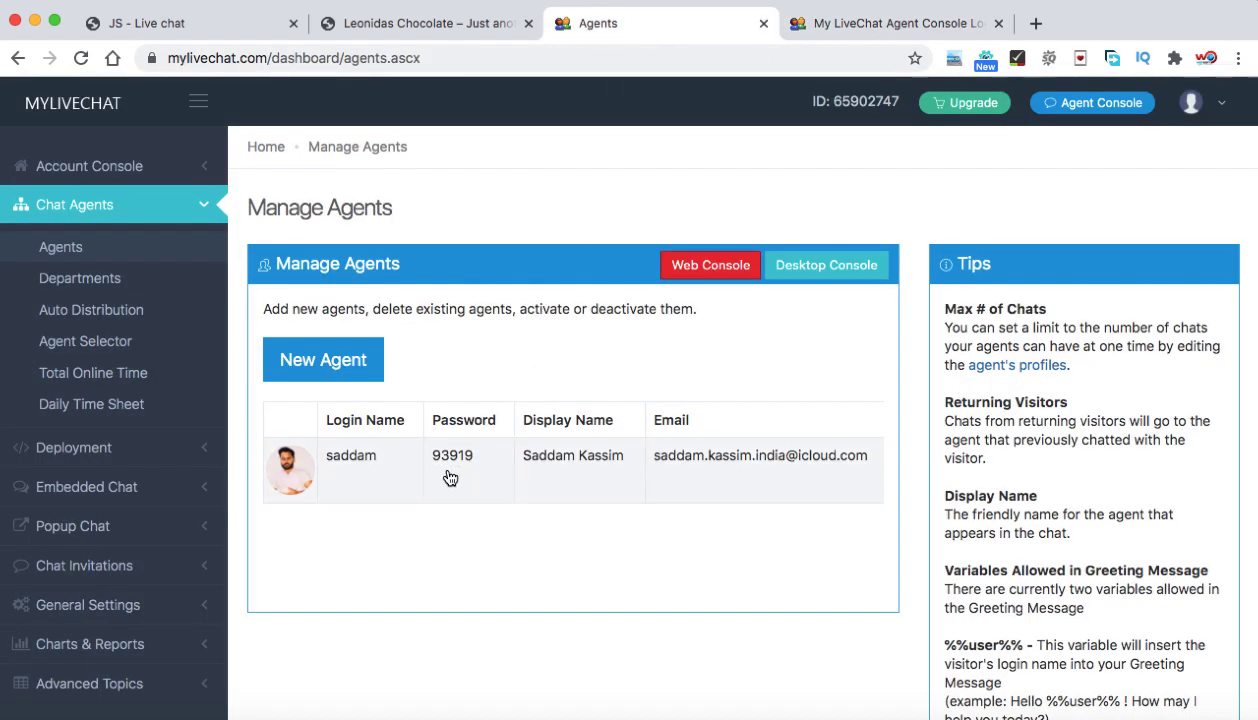
click(878, 24)
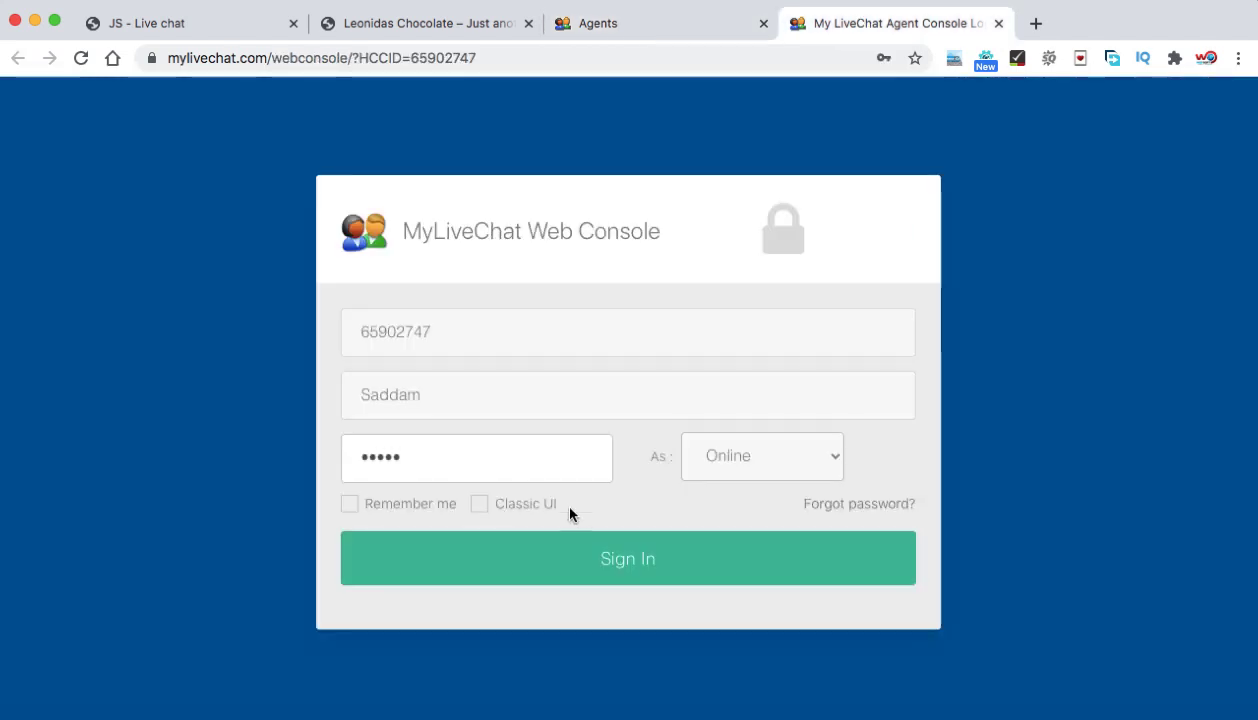
click(616, 558)
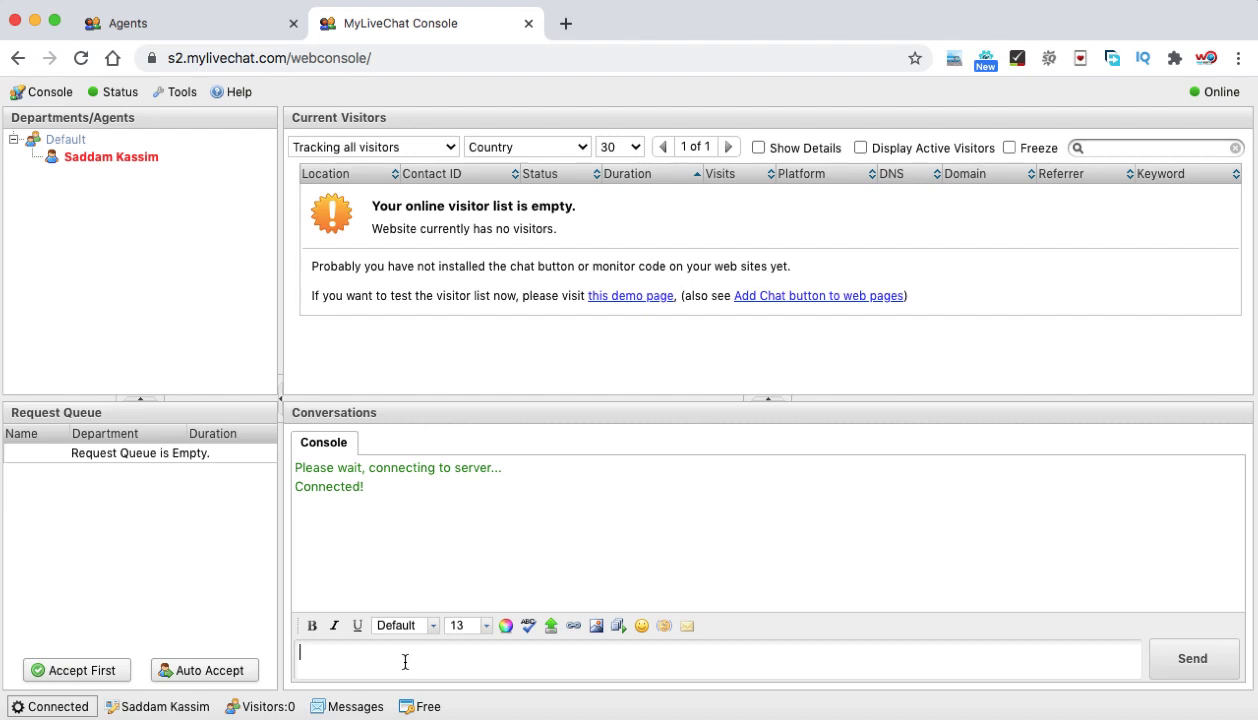
Type test text into the console message box, then erase it
text(lkasdifa;s)
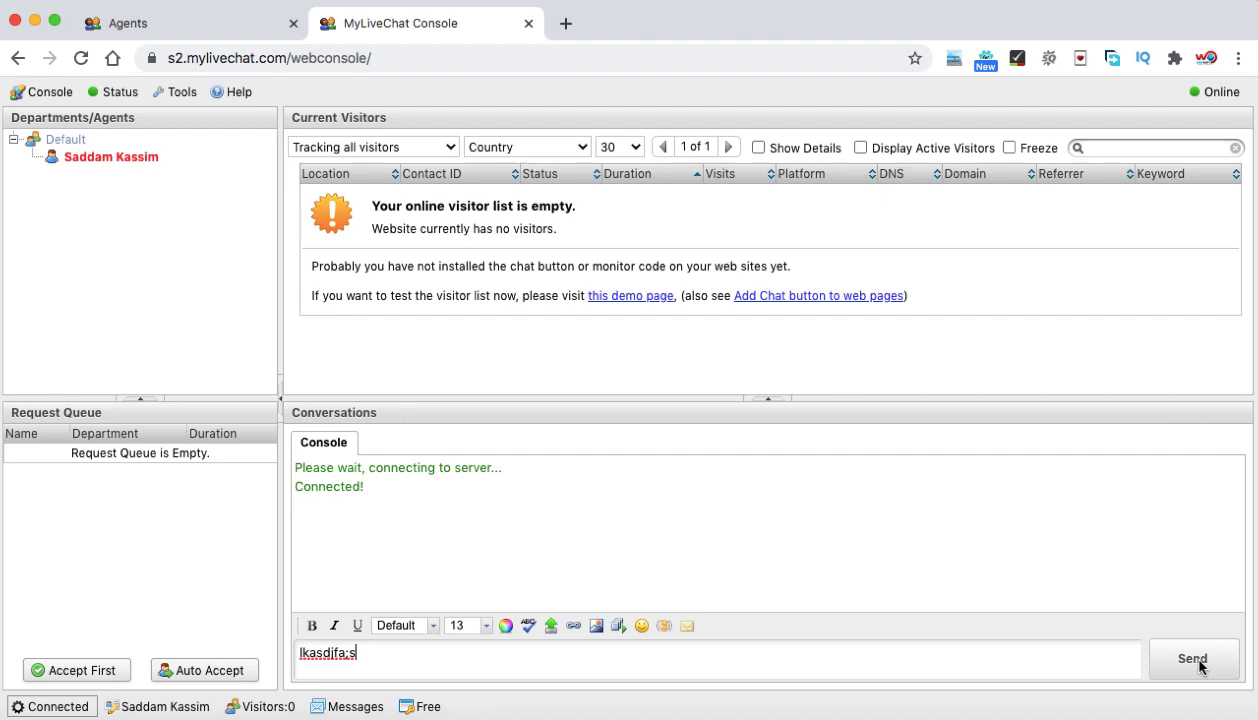
key(BackSpace)
key(BackSpace)
key(BackSpace)
key(BackSpace)
key(BackSpace)
key(BackSpace)
key(BackSpace)
key(BackSpace)
key(BackSpace)
key(BackSpace)
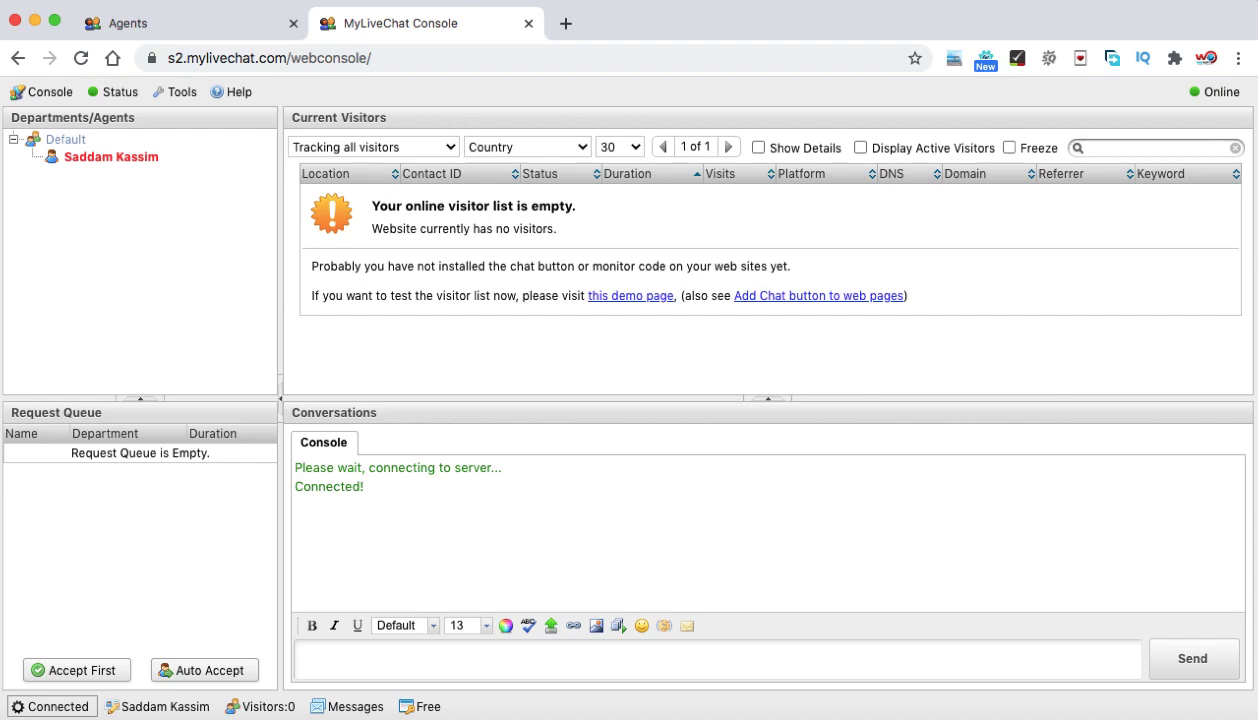
Load fooddrink.in in Firefox, then return to the agent console window
key(ctrl+Up)
click(390, 57)
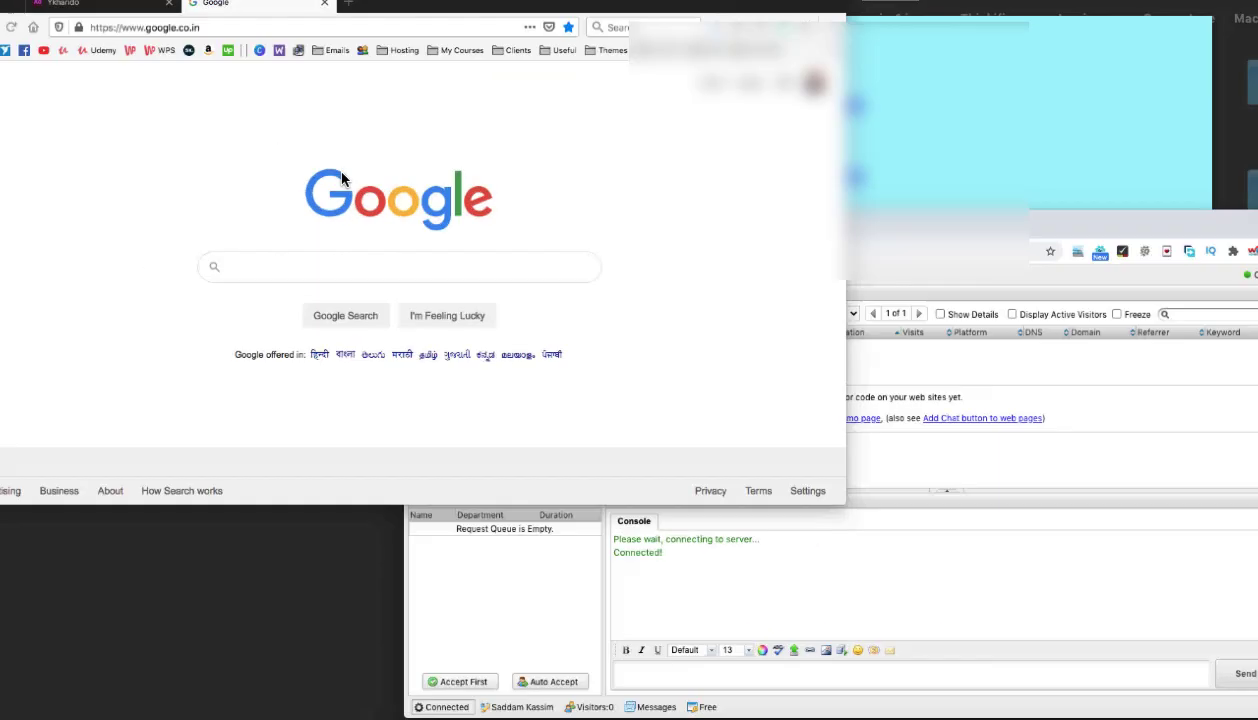
click(389, 48)
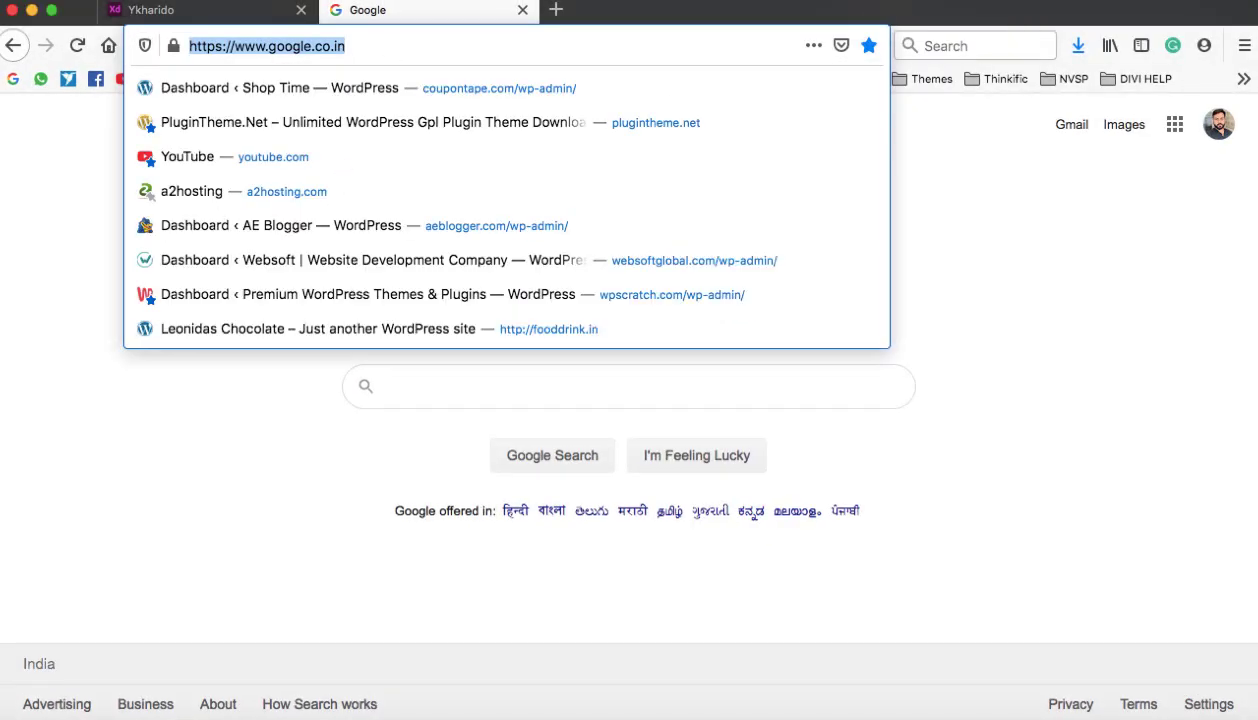
text(fooddrink.in)
key(Return)
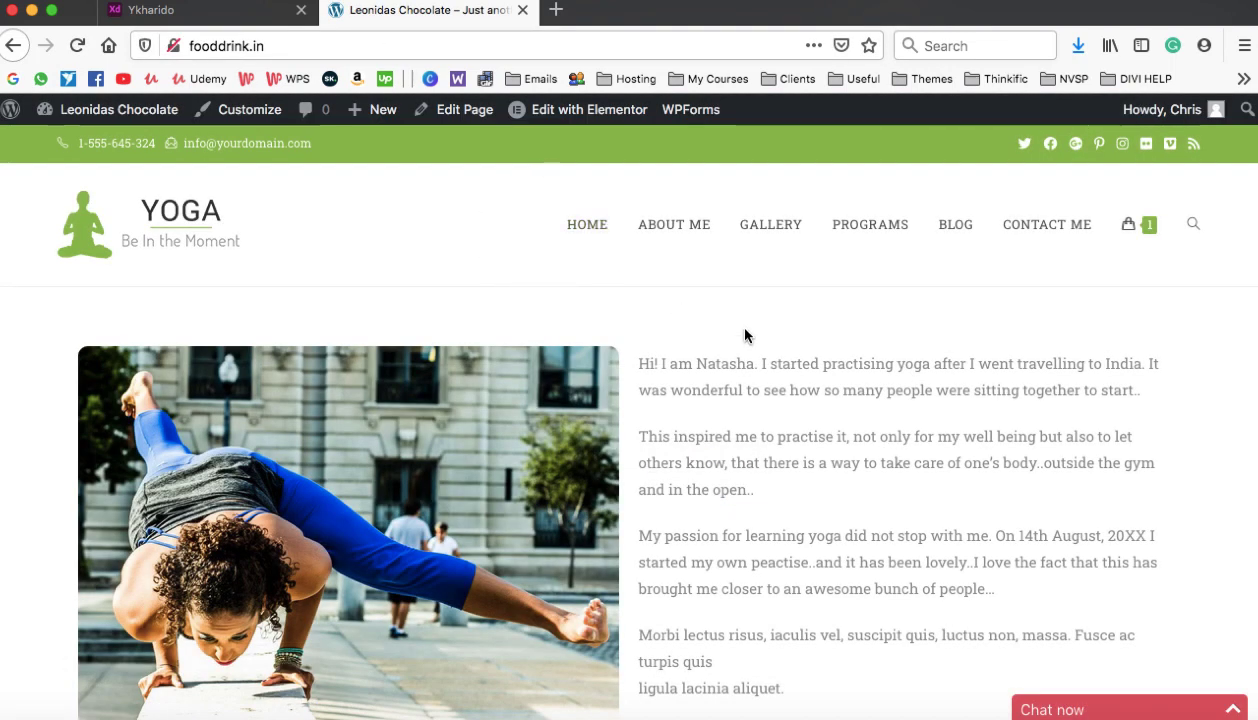
key(ctrl+Up)
click(910, 437)
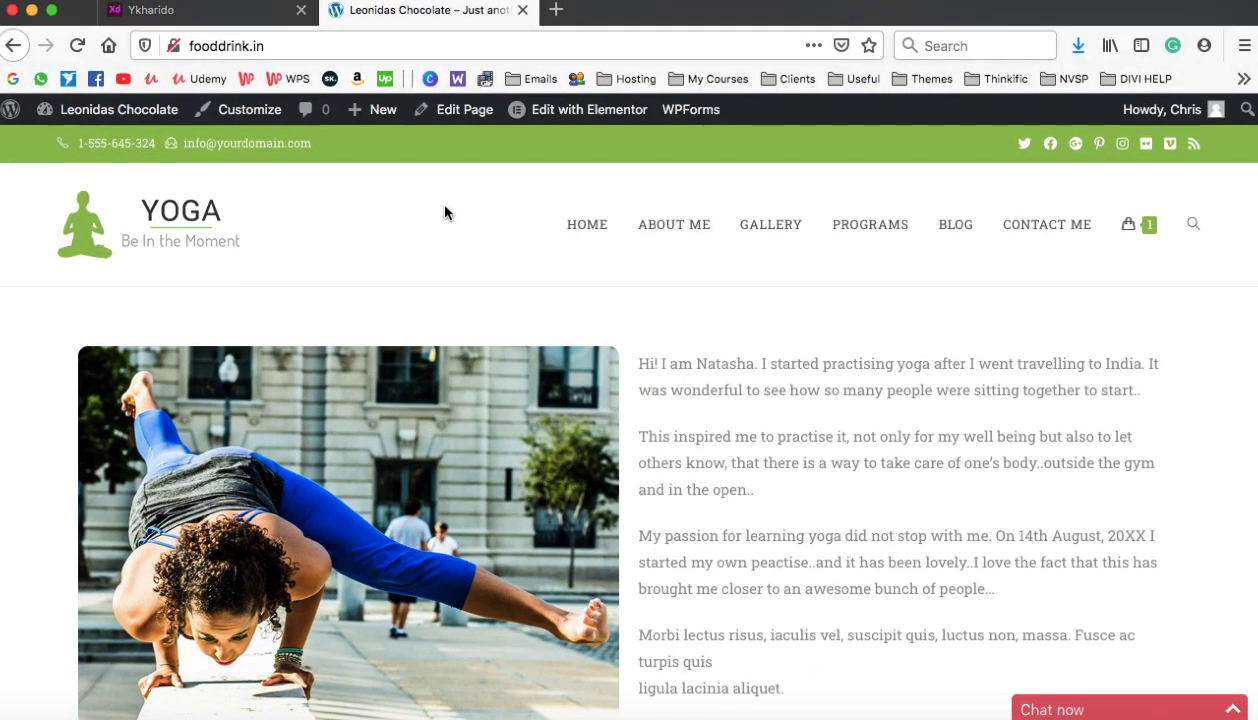
Start a site chat with a visitor name, email and 'Hi I need your help. Please respond', then view the console
click(1233, 709)
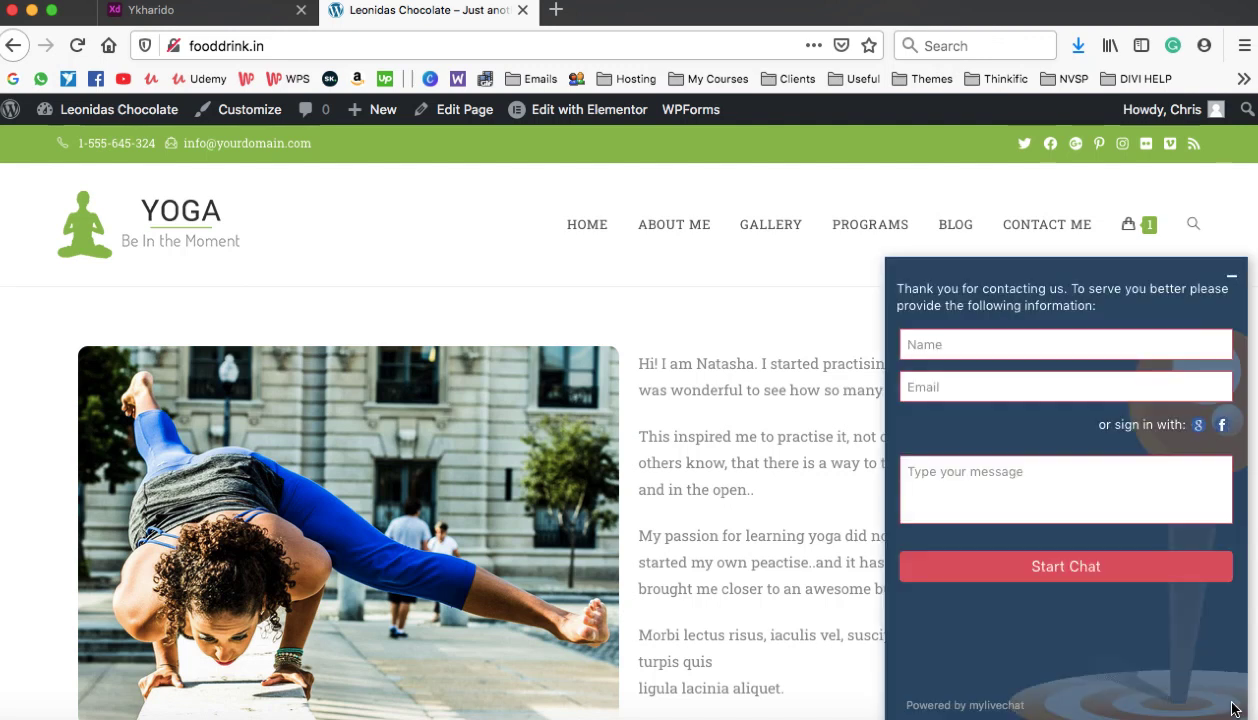
click(961, 341)
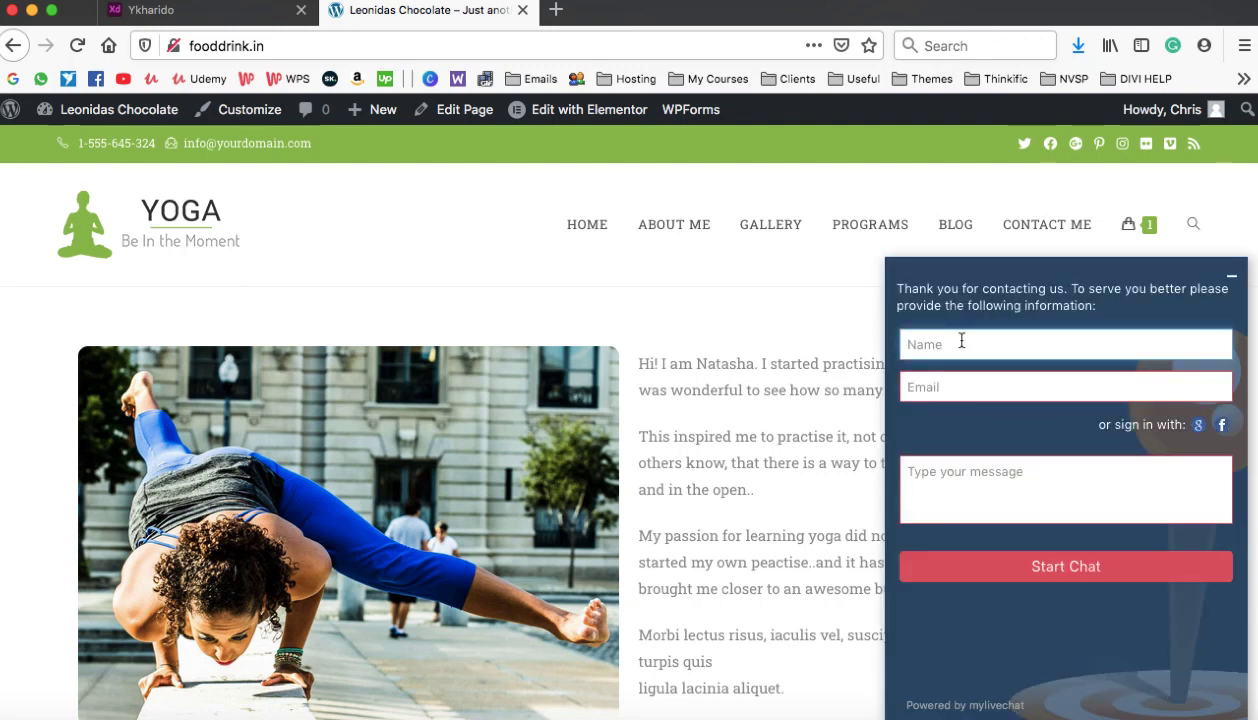
text(Alex)
key(Tab)
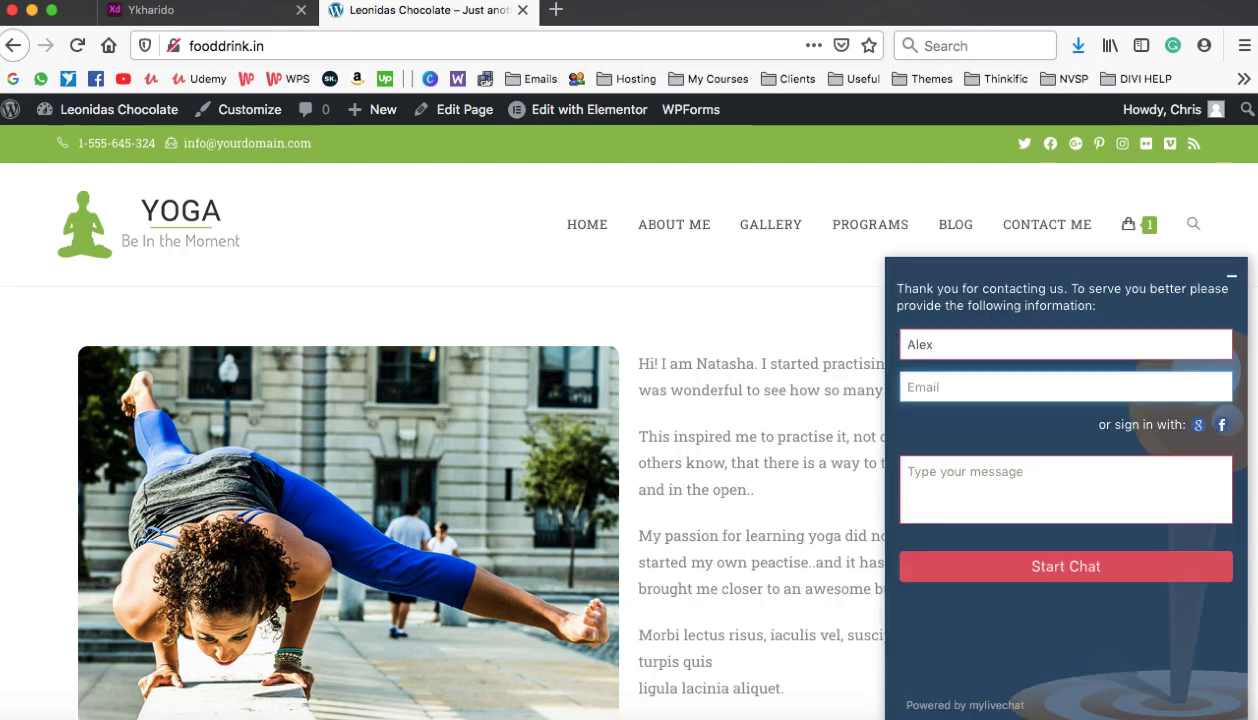
key(Tab)
text(Hi I need your help)
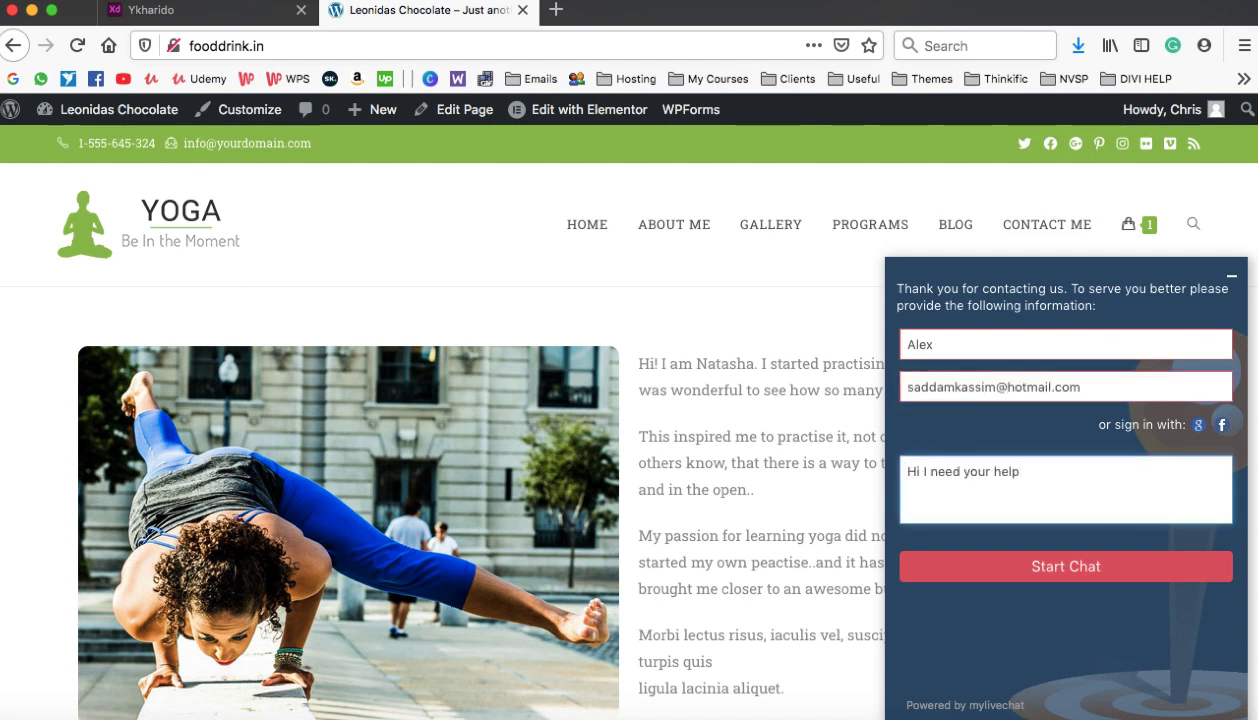
text(. Please respond)
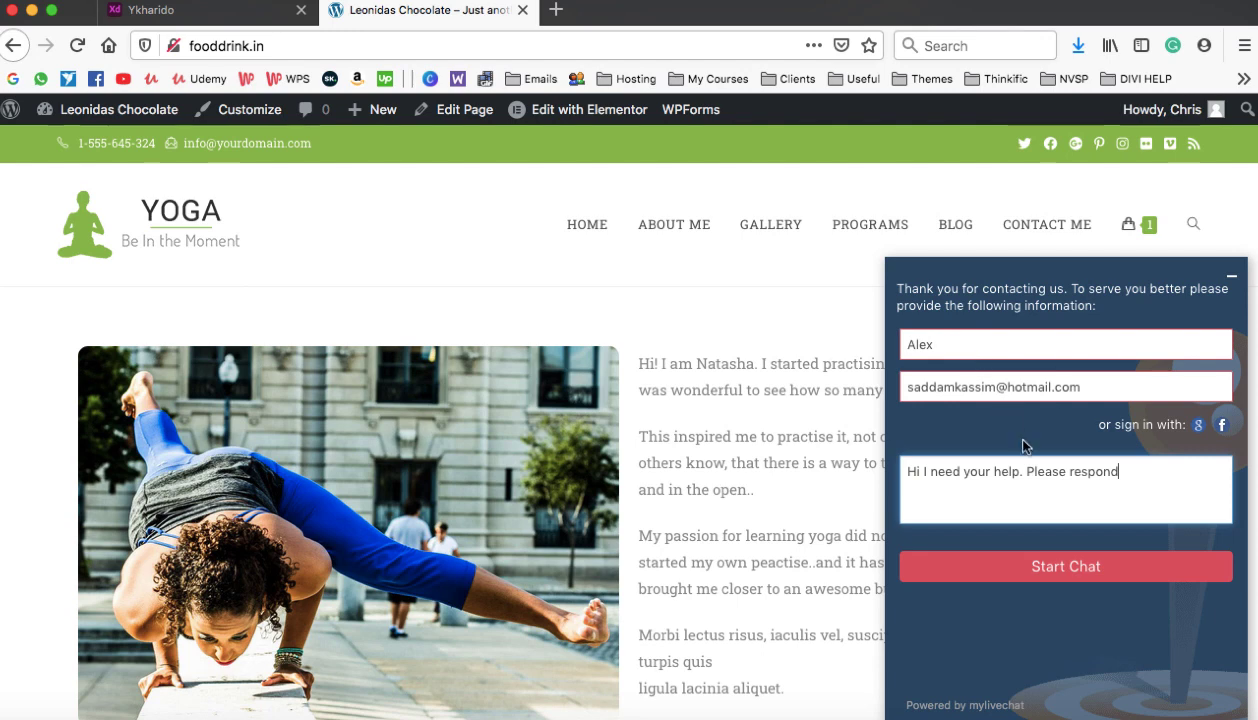
click(1075, 566)
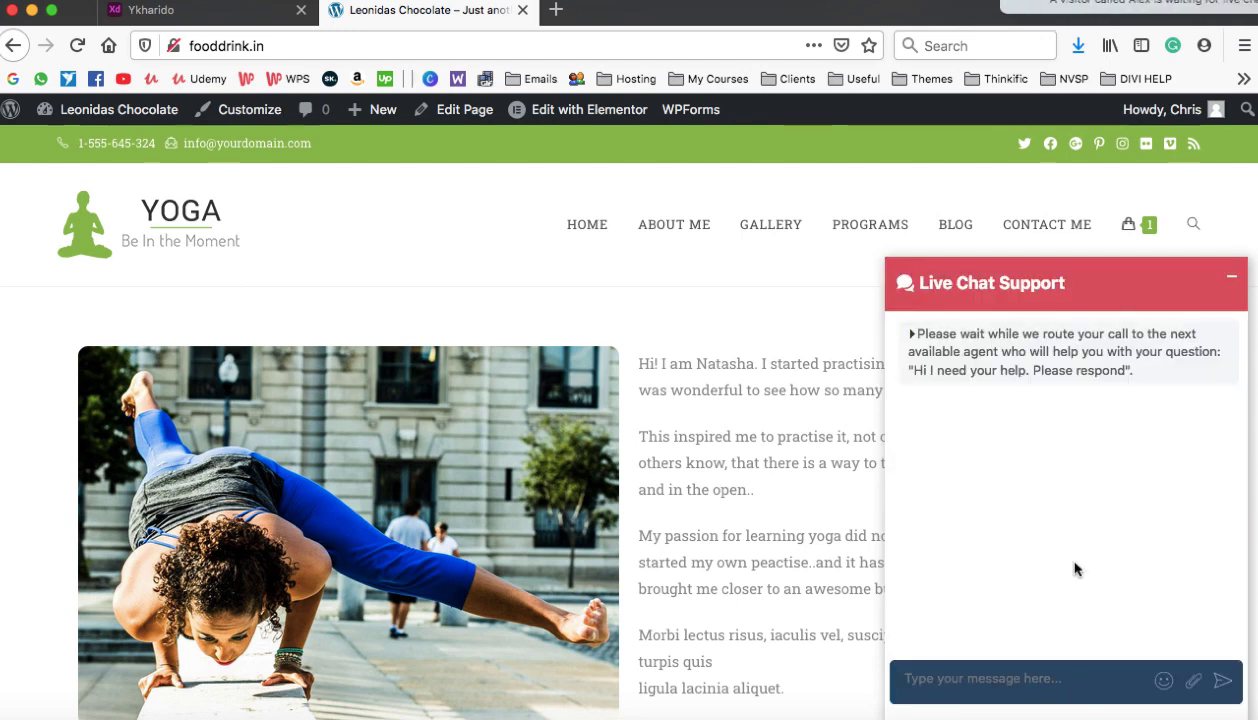
key(ctrl+Up)
click(935, 472)
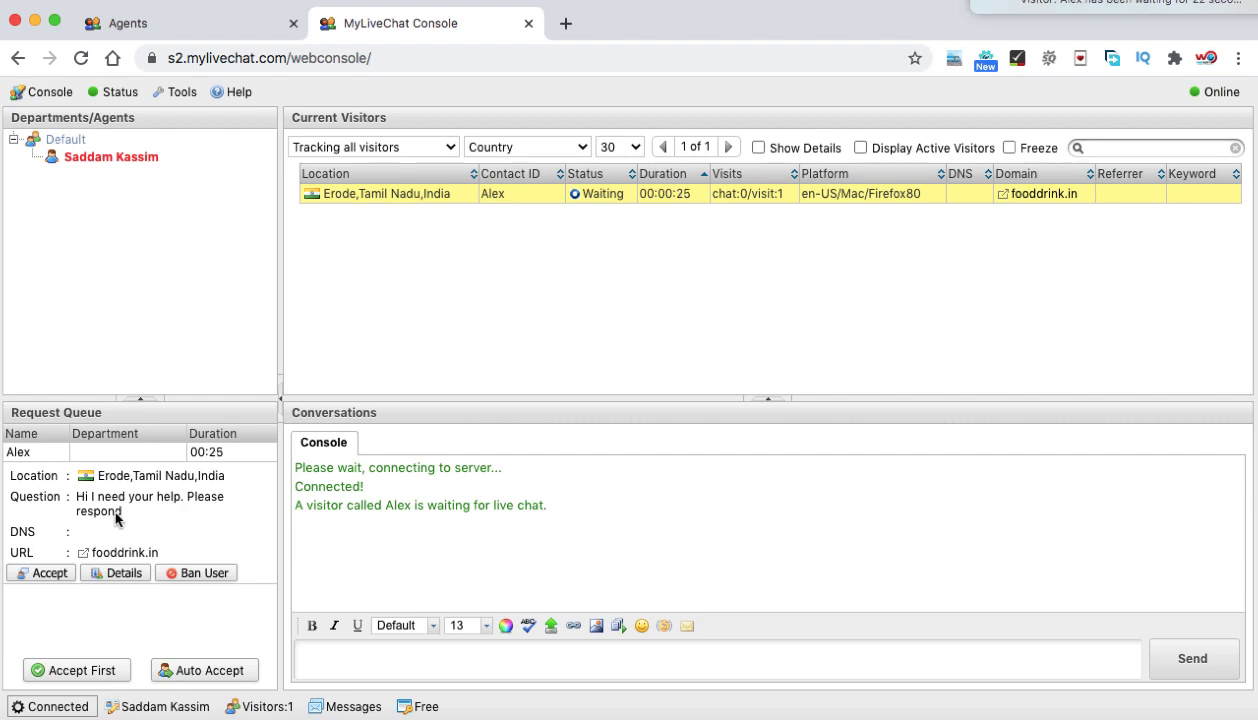
Accept the queued fooddrink.in visitor and send the reply 'Thanks for getting in touch'
click(49, 576)
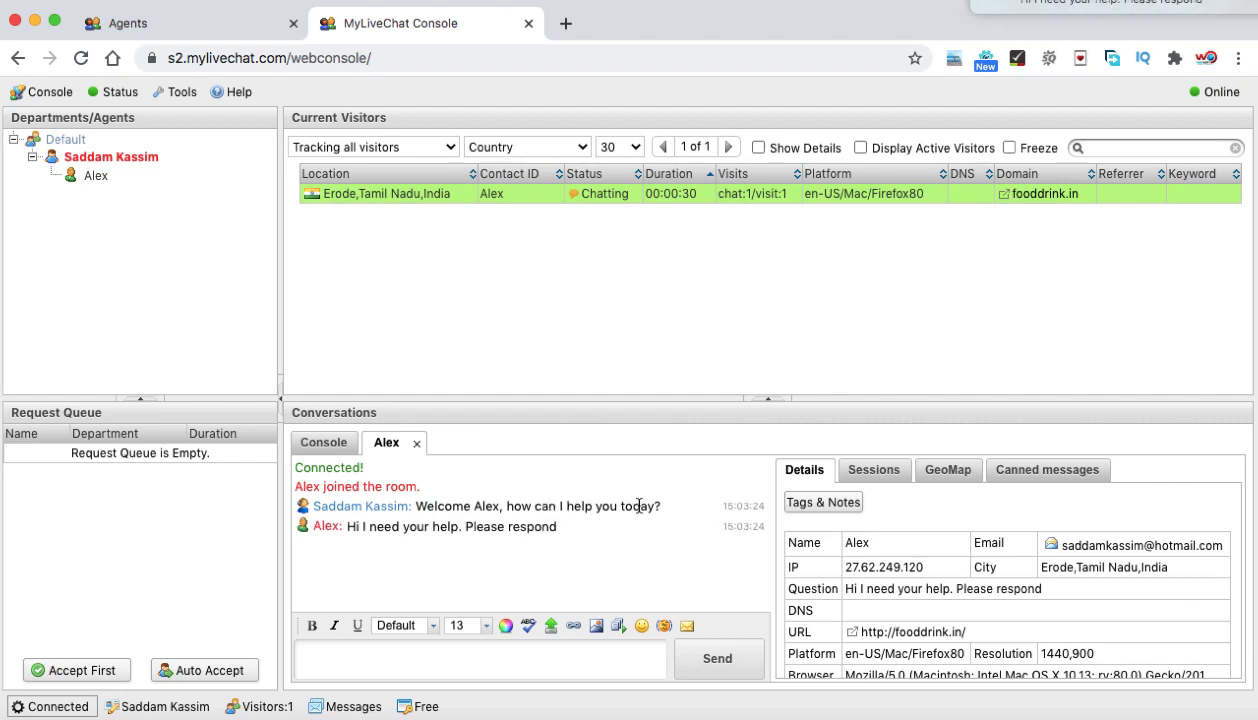
double_click(487, 508)
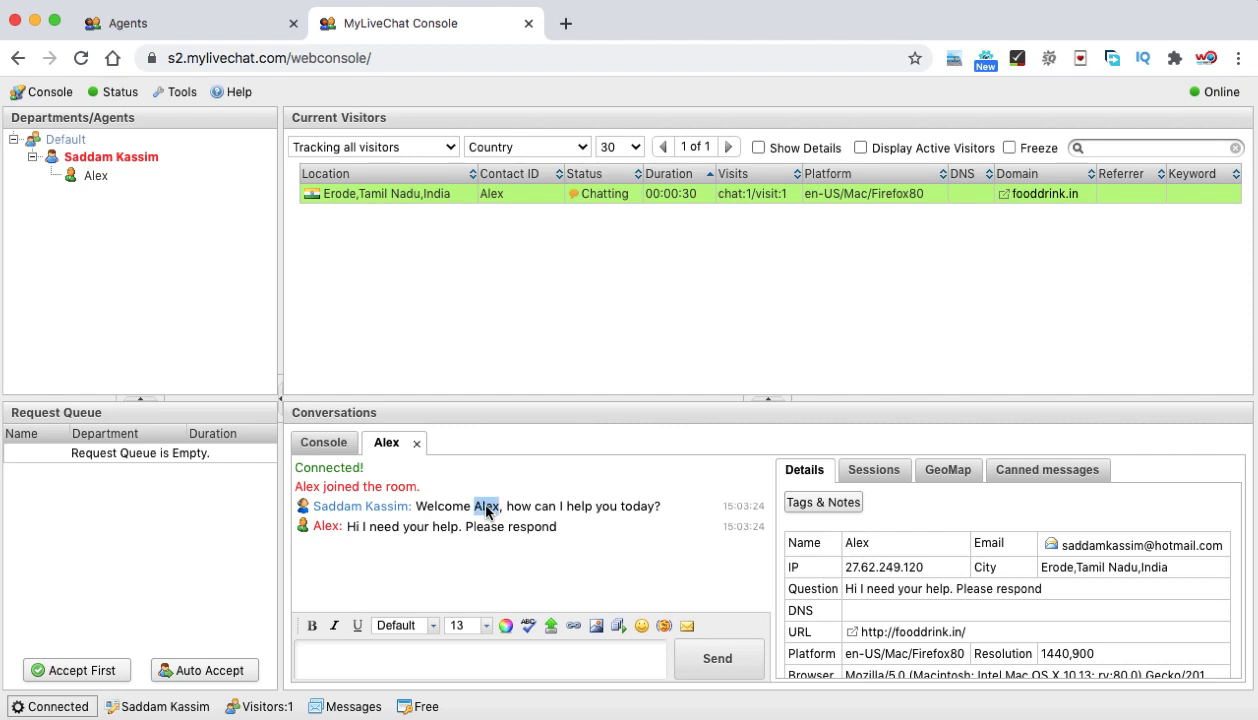
click(484, 505)
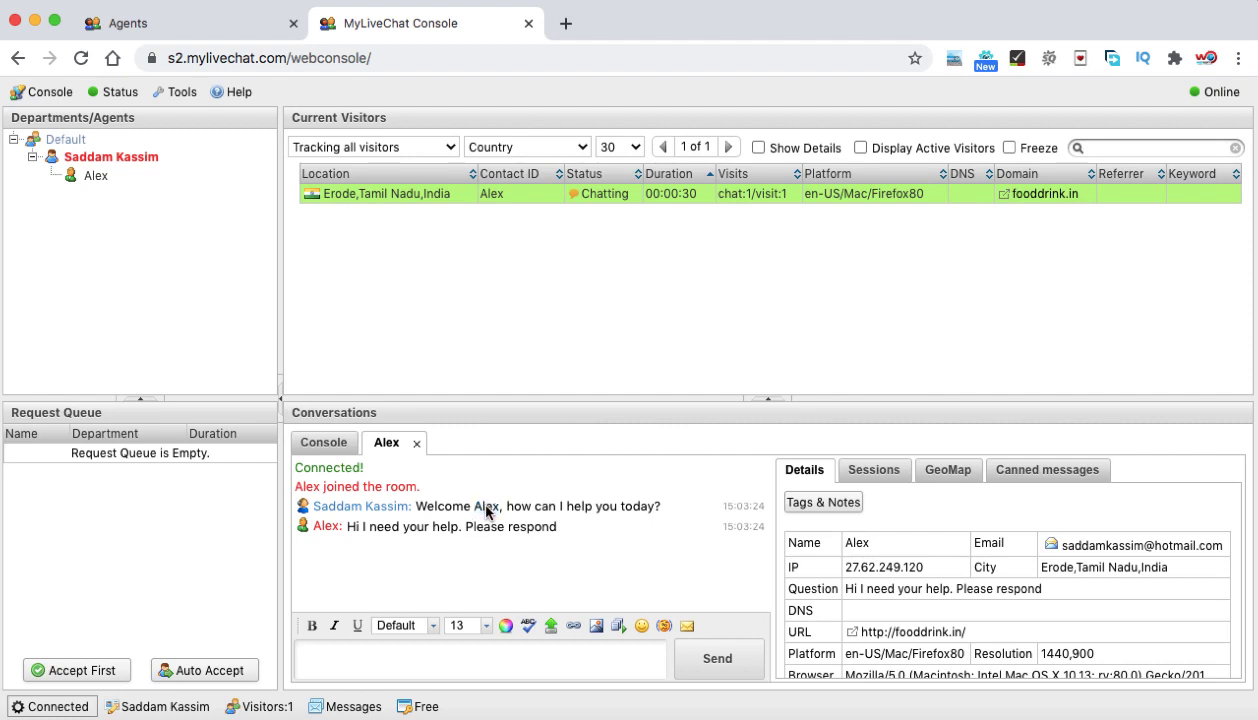
click(421, 658)
text(Thanks for getting in tou)
text(ch)
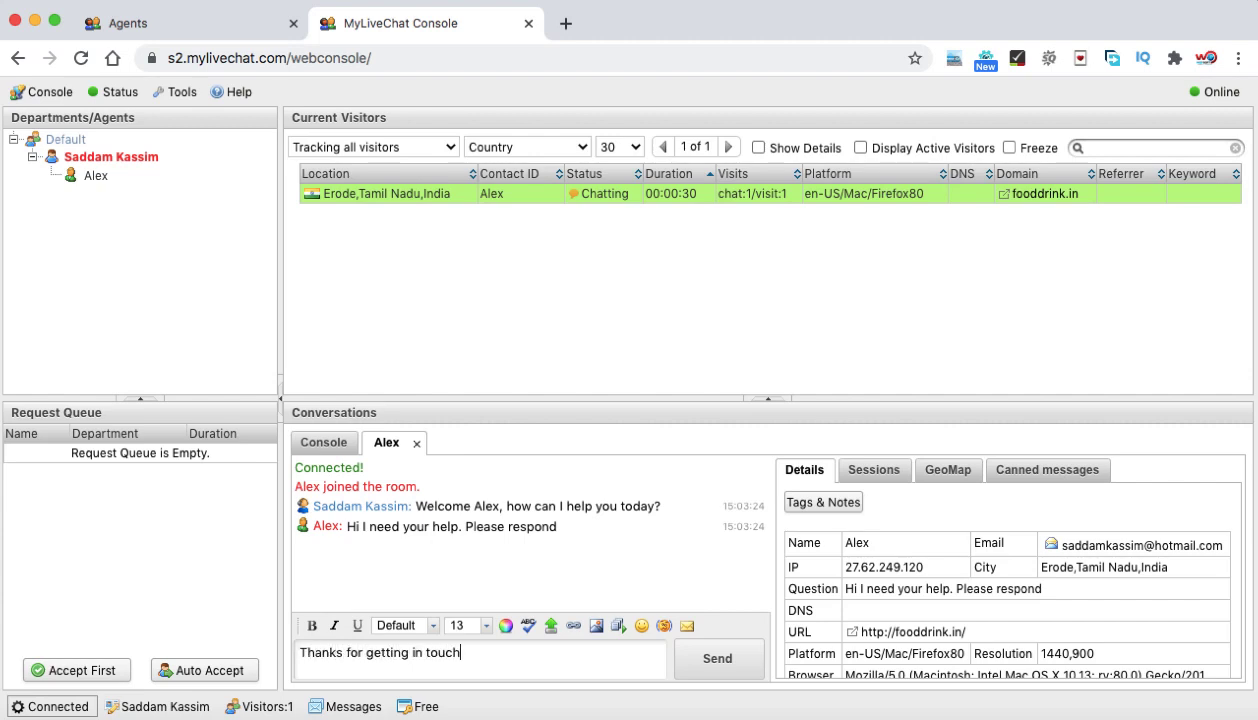
key(Return)
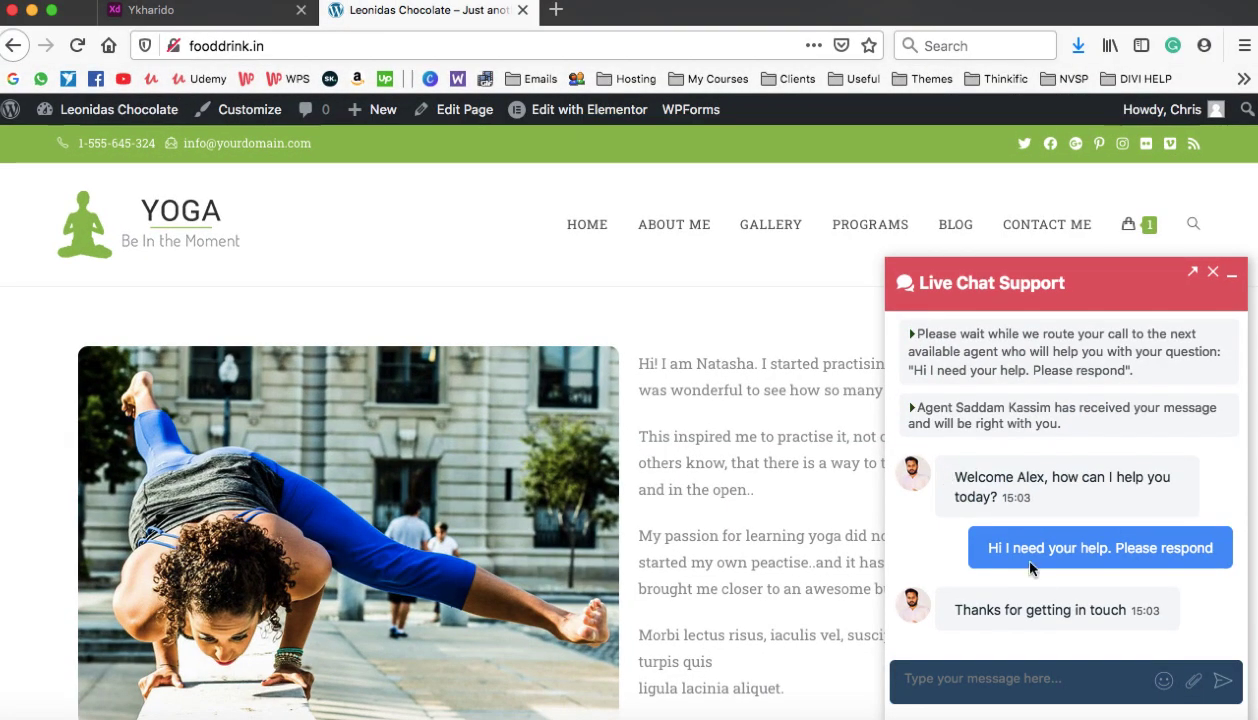
Review the widget conversation, highlighting the agent's reply and part of the visitor's message
scroll(1021, 566, down, 1)
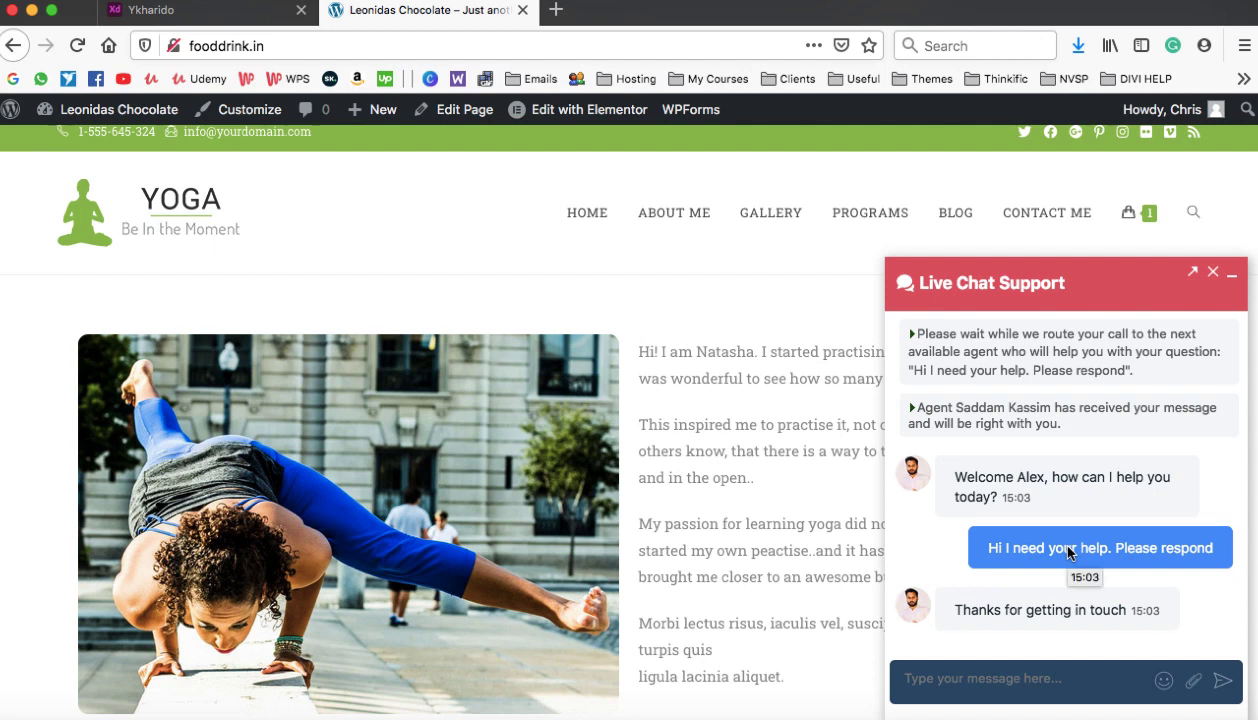
drag(955, 611, 1126, 614)
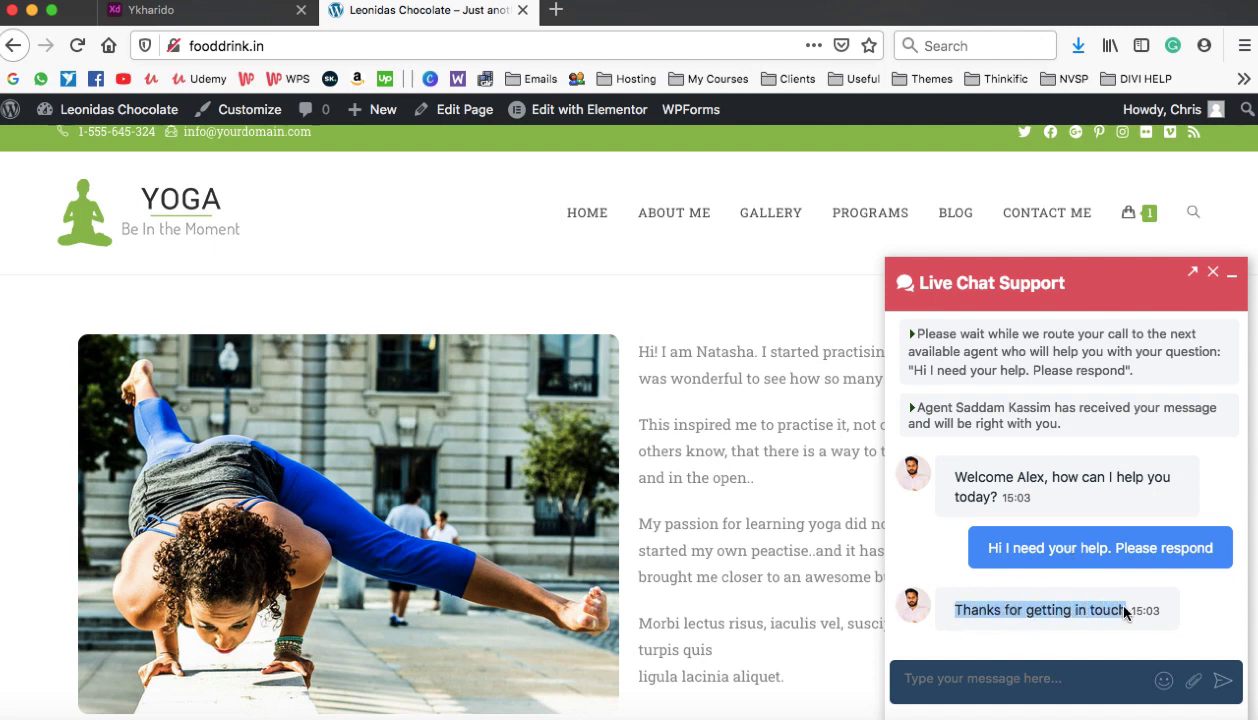
click(972, 544)
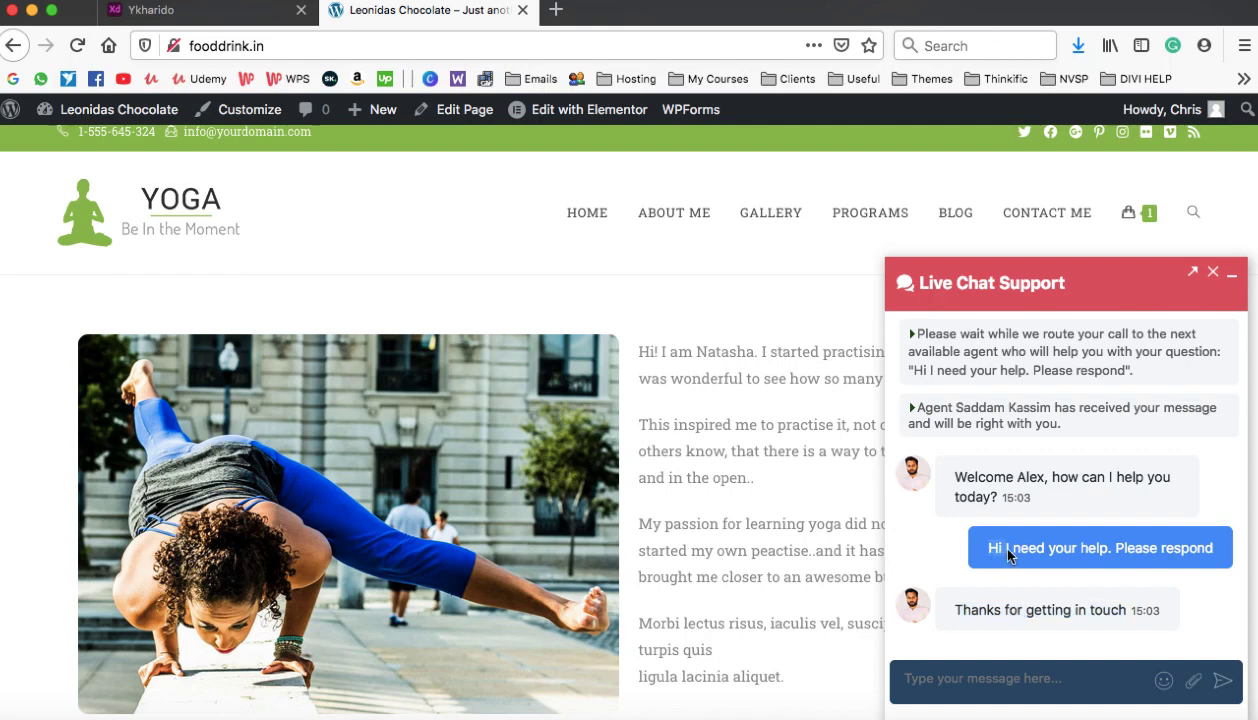
drag(1008, 557, 1028, 556)
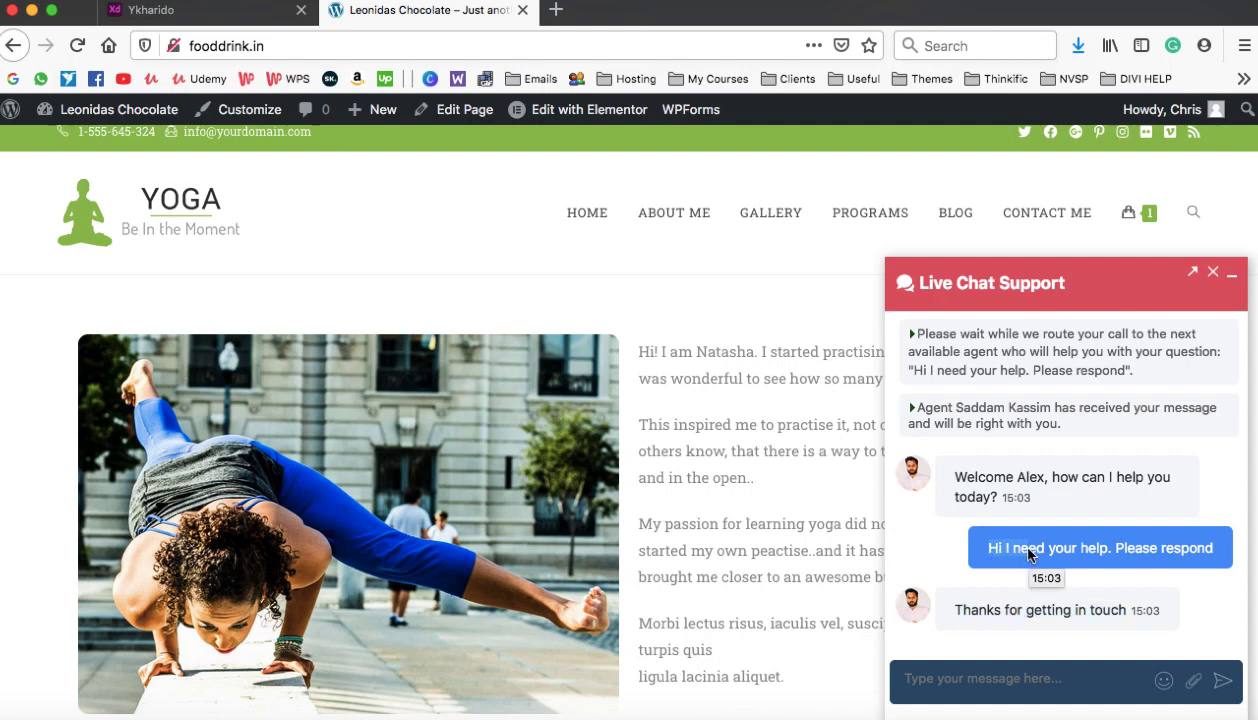
click(1030, 555)
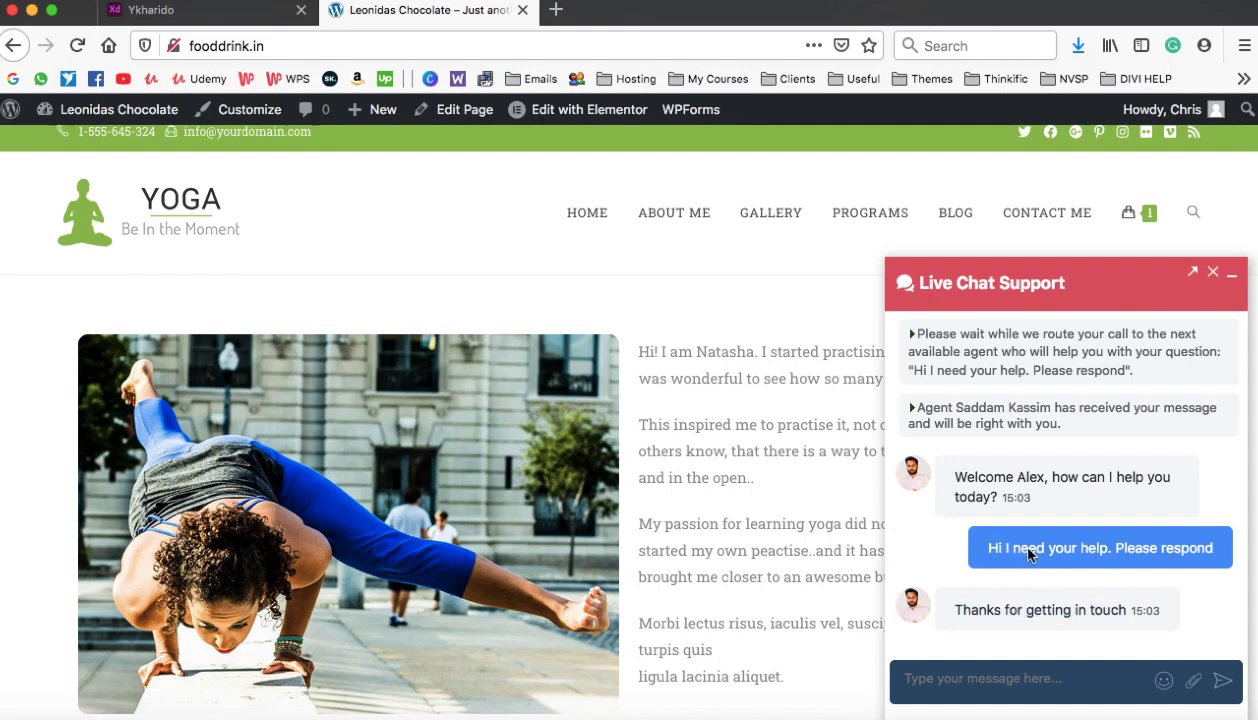